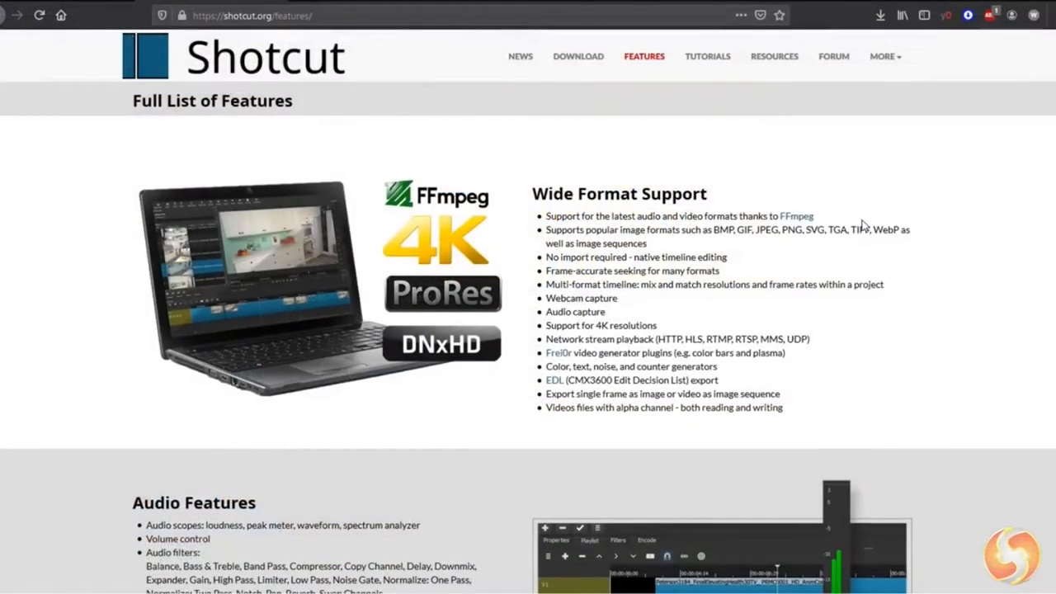
- Examine the full list of Shotcut features on the website, from format support to the editing and cross-platform sections
{"action": "scroll", "coordinate": [866, 207], "scroll_direction": "down", "scroll_amount": 5}
{"action": "scroll", "coordinate": [864, 226], "scroll_direction": "down", "scroll_amount": 6}
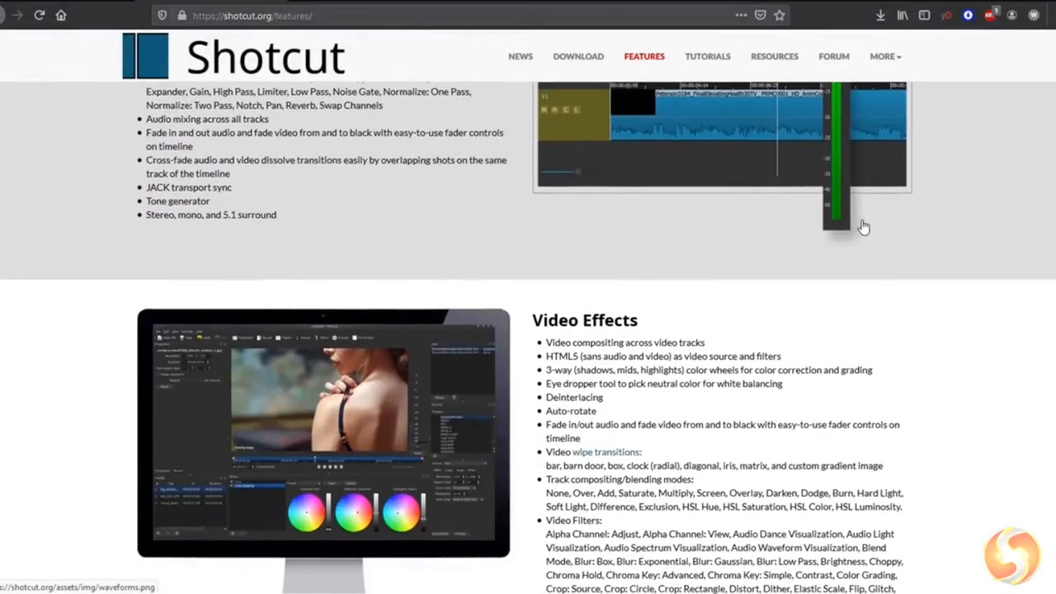
{"action": "scroll", "coordinate": [864, 226], "scroll_direction": "down", "scroll_amount": 8}
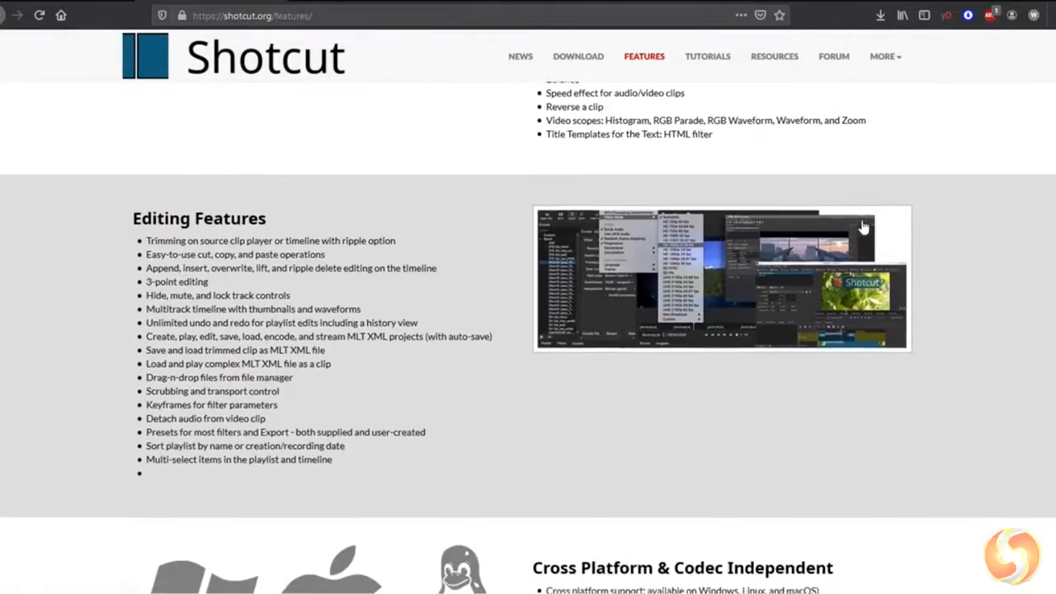
{"action": "scroll", "coordinate": [864, 225], "scroll_direction": "down", "scroll_amount": 1}
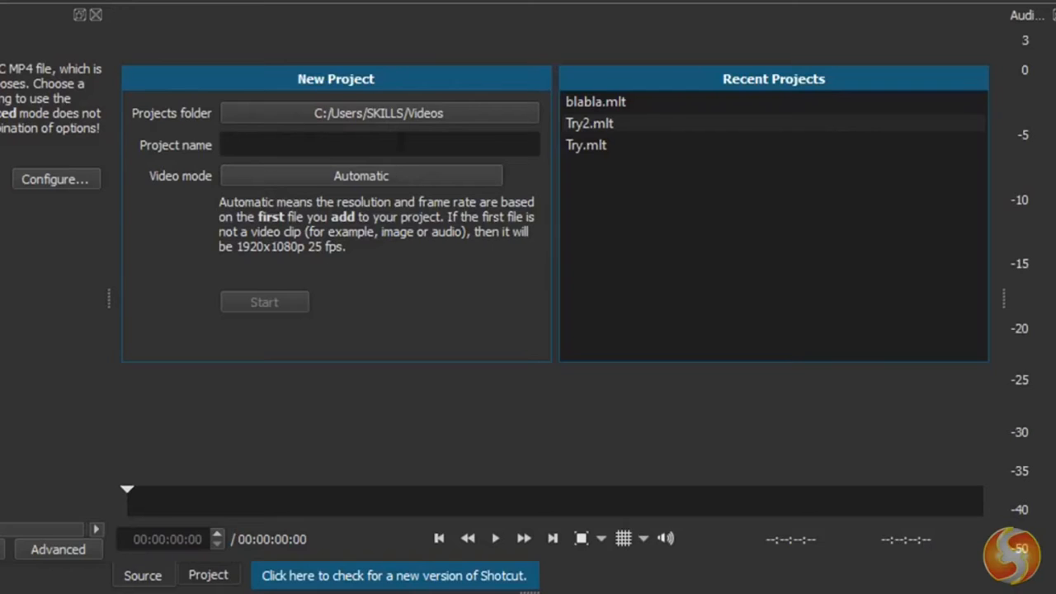
{"action": "left_click", "coordinate": [654, 101]}
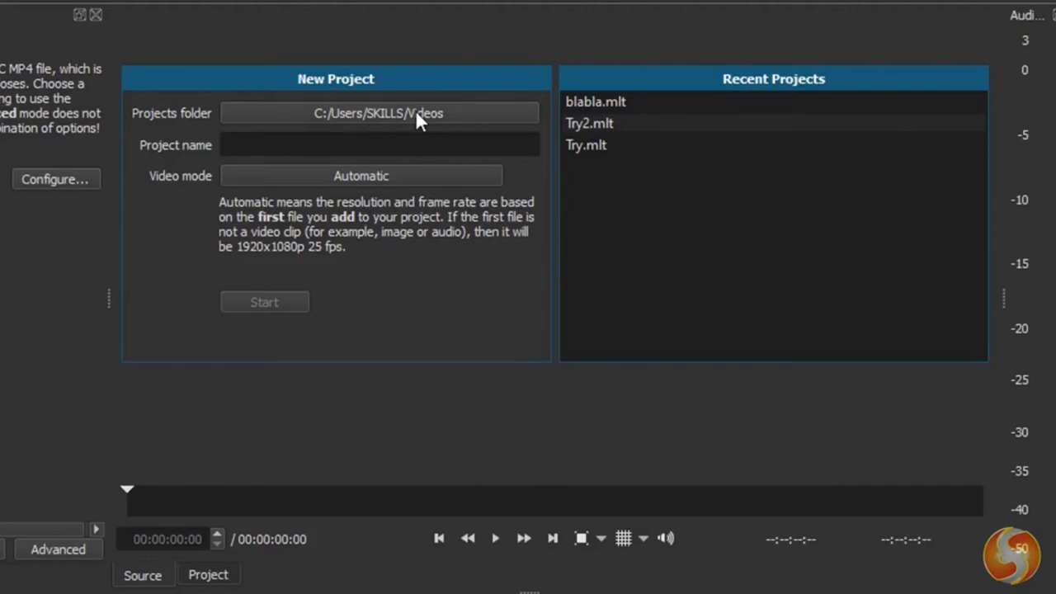
{"action": "left_click", "coordinate": [415, 116]}
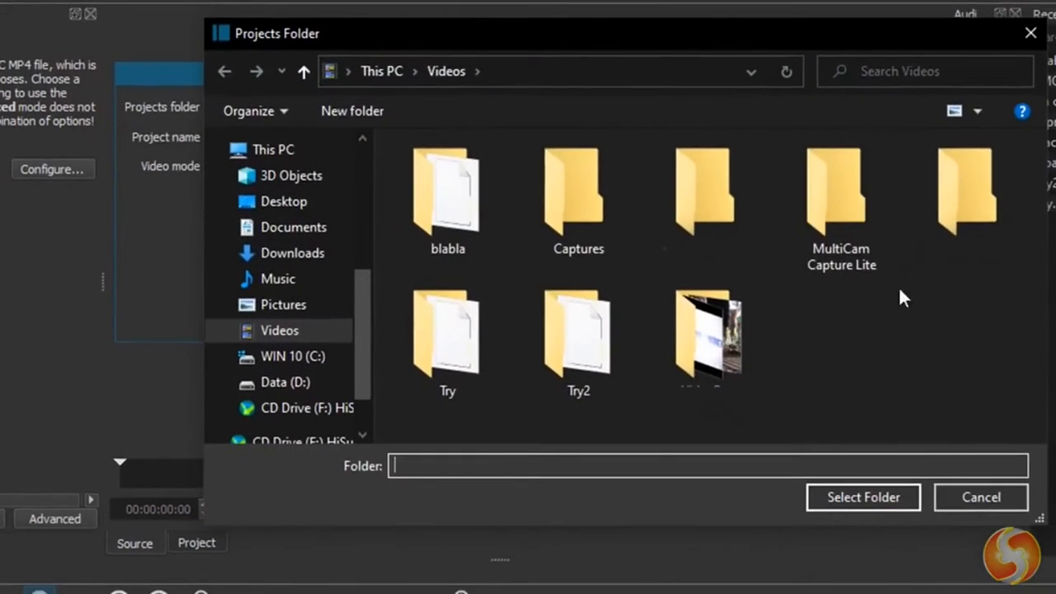
{"action": "left_click", "coordinate": [1030, 33]}
- Create a new project named MyProject with the HD 1080p 29.97 fps video mode
{"action": "left_click", "coordinate": [251, 139]}
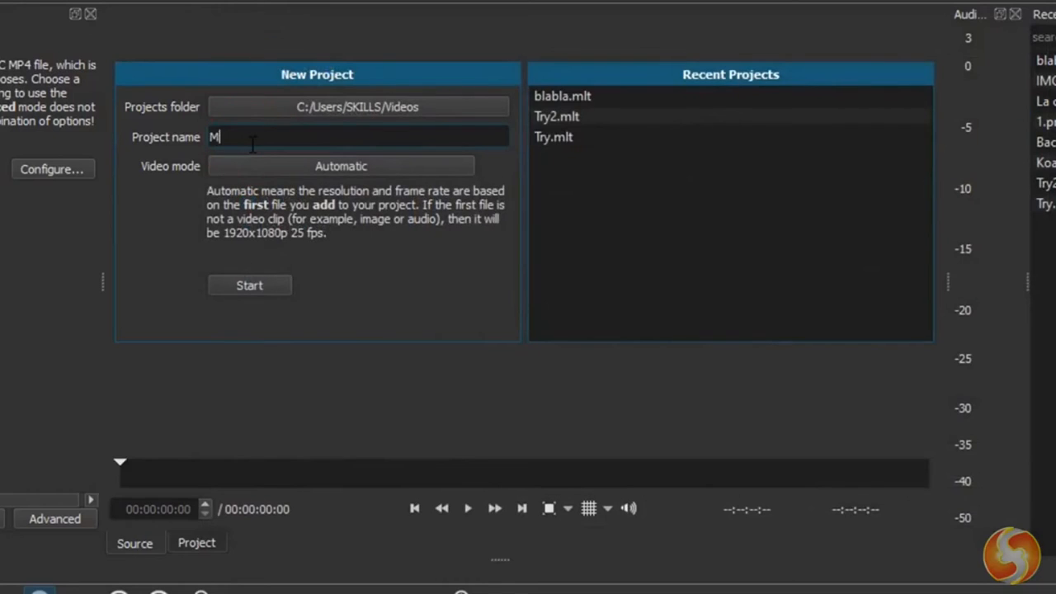
{"action": "type", "text": "MyProject"}
{"action": "left_click", "coordinate": [340, 166]}
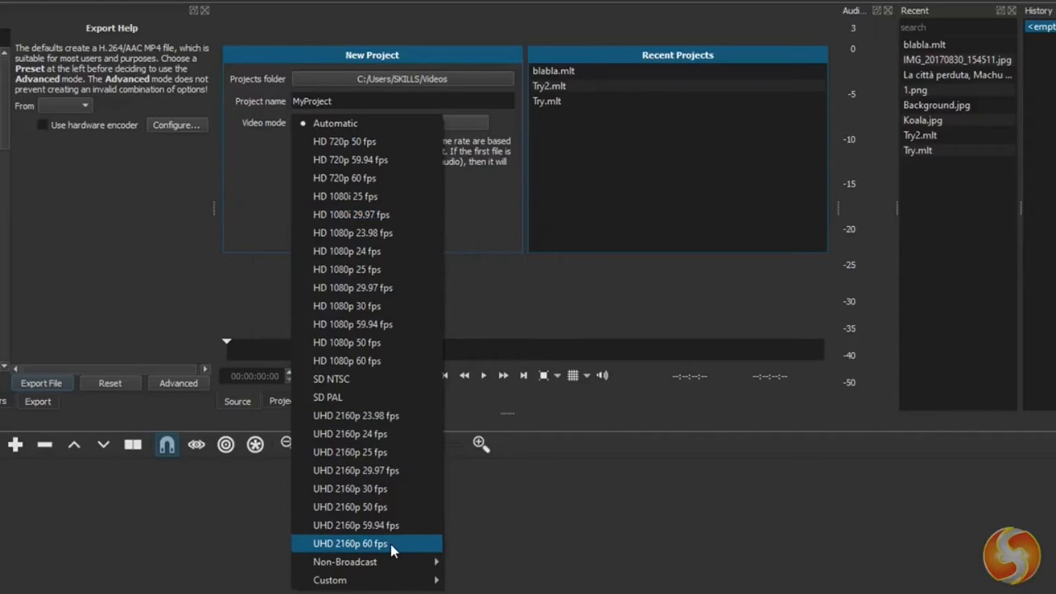
{"action": "left_click", "coordinate": [353, 287]}
{"action": "left_click", "coordinate": [325, 213]}
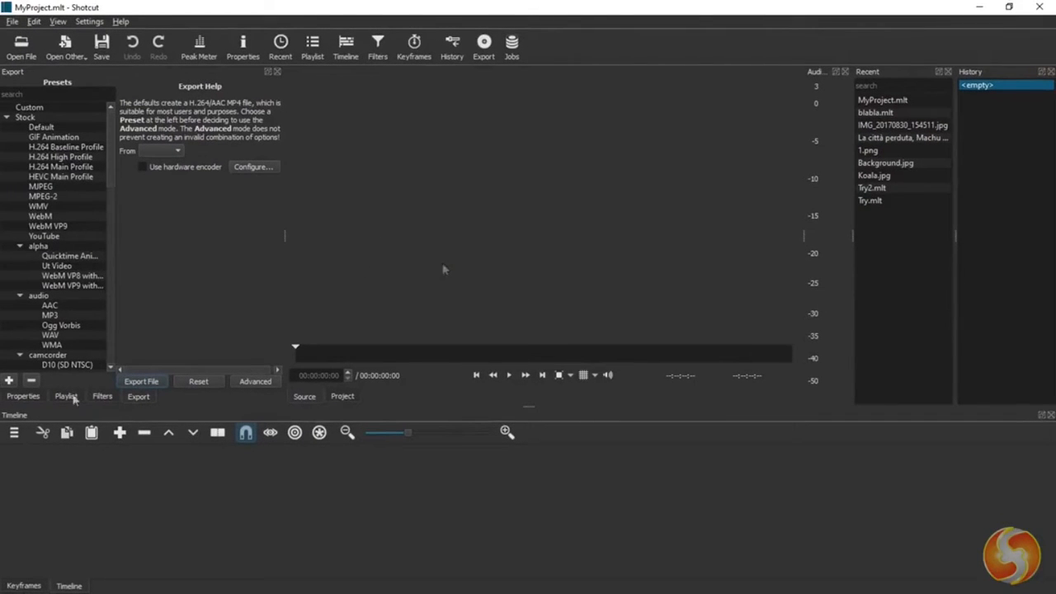
- Add IMG_20191215_171815.jpg, VID_20191219_142849, IMG_20191216_112558.jpg, VID_20191219_114940 and the dark-loops piano audio file to the playlist
{"action": "left_click", "coordinate": [64, 397]}
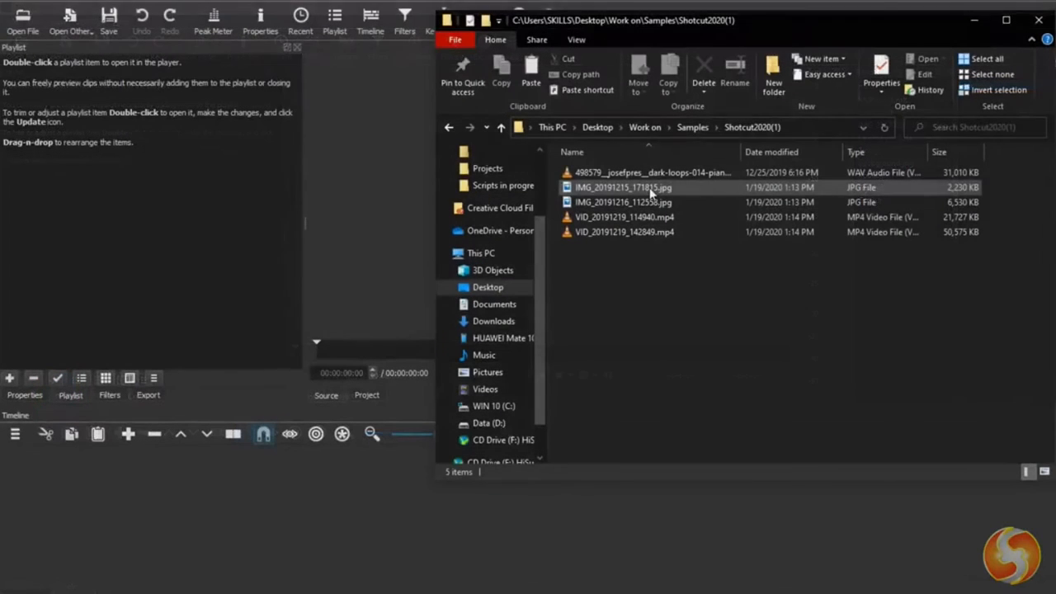
{"action": "left_click_drag", "start_coordinate": [648, 189], "coordinate": [122, 169]}
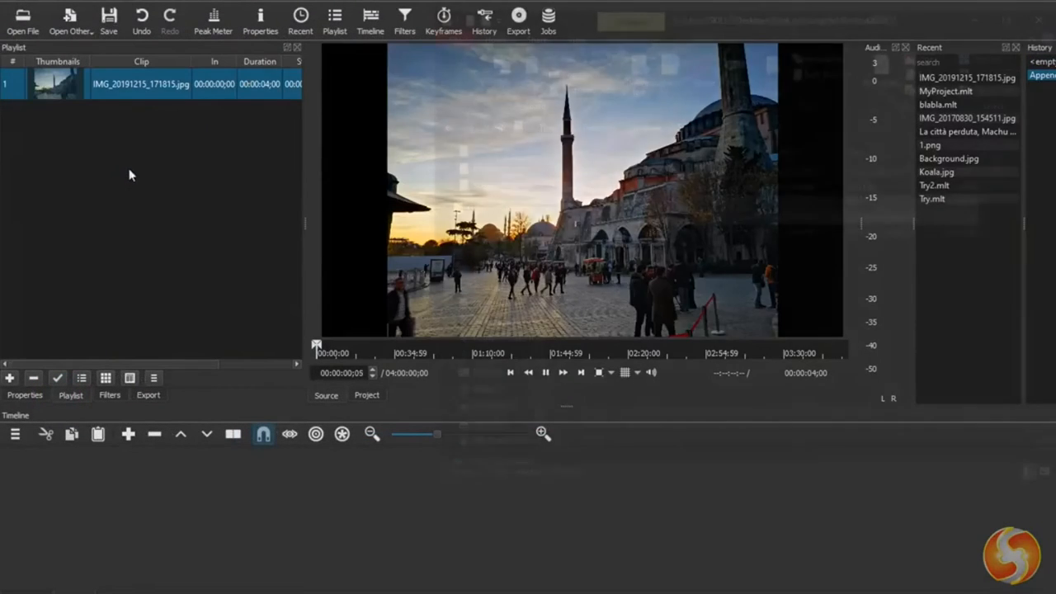
{"action": "left_click", "coordinate": [623, 203]}
{"action": "left_click", "coordinate": [624, 217], "text": "shift"}
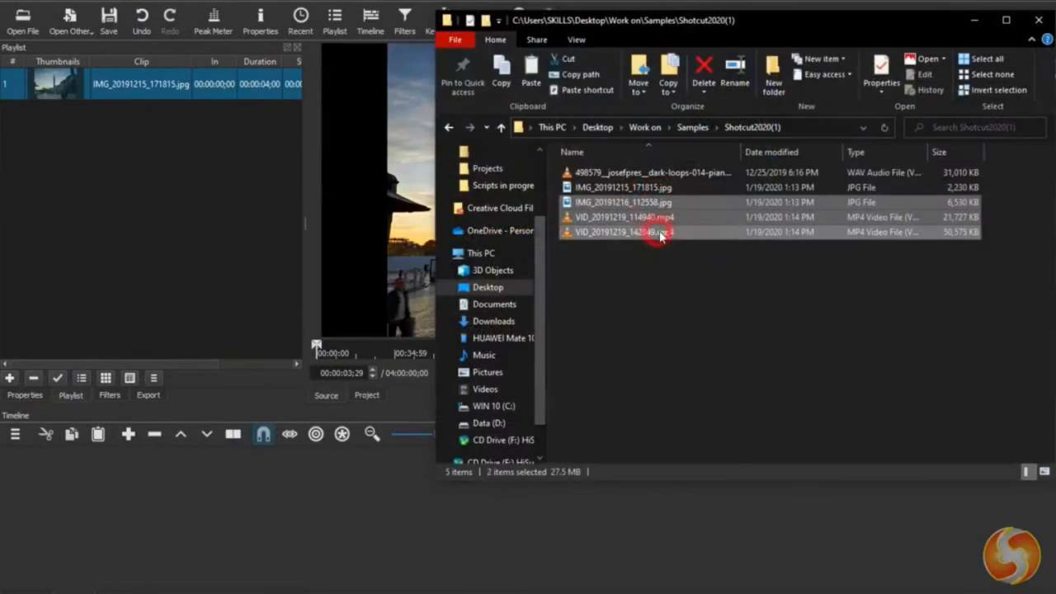
{"action": "left_click", "coordinate": [660, 235], "text": "ctrl"}
{"action": "left_click_drag", "start_coordinate": [660, 235], "coordinate": [161, 194]}
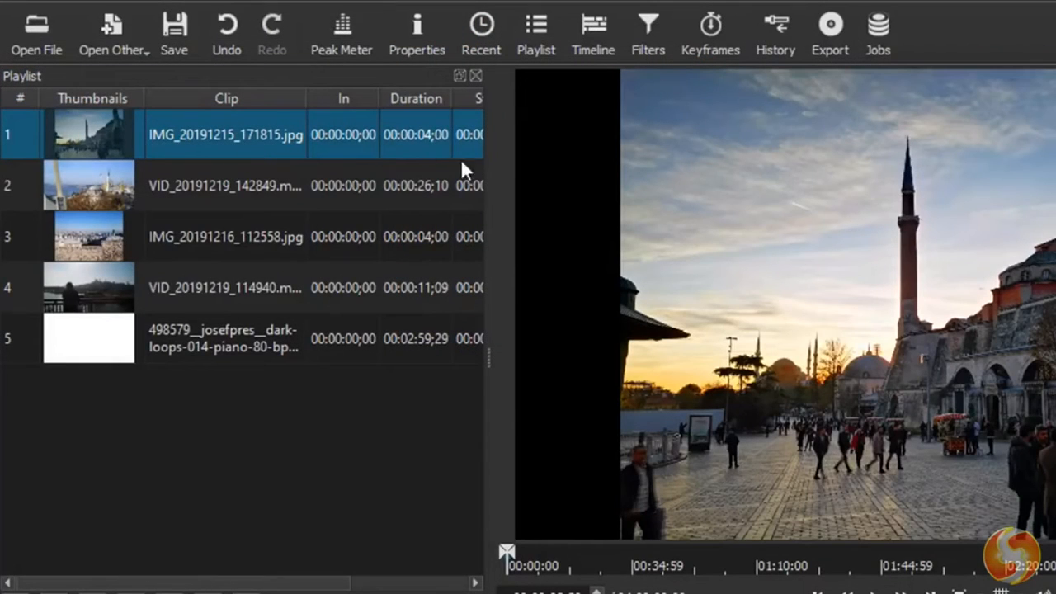
{"action": "left_click", "coordinate": [177, 178]}
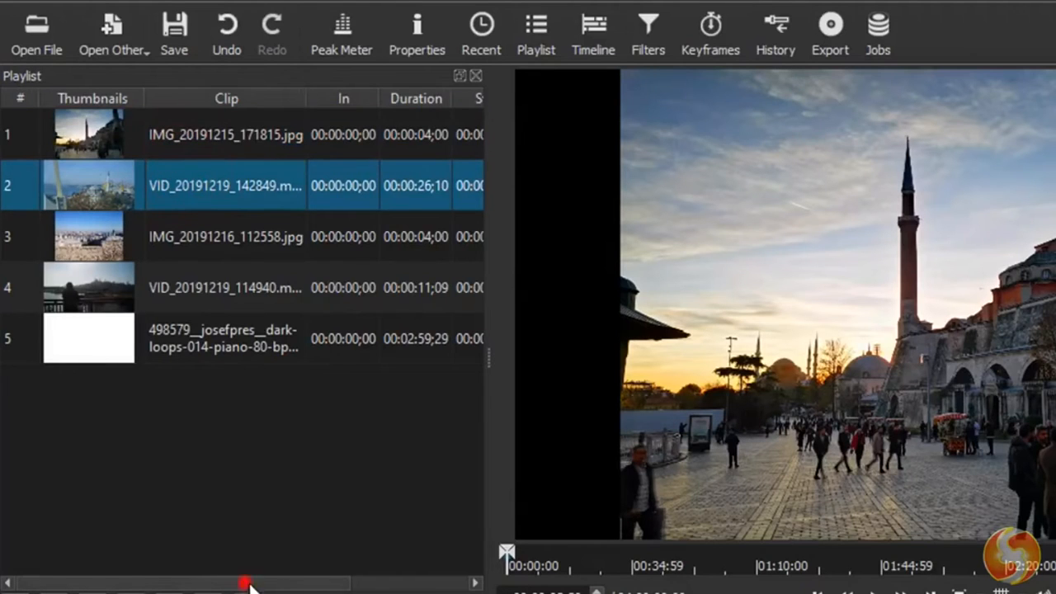
{"action": "mouse_move", "coordinate": [247, 584]}
{"action": "left_mouse_down"}
{"action": "mouse_move", "coordinate": [363, 589]}
{"action": "mouse_move", "coordinate": [258, 589]}
{"action": "left_mouse_up"}
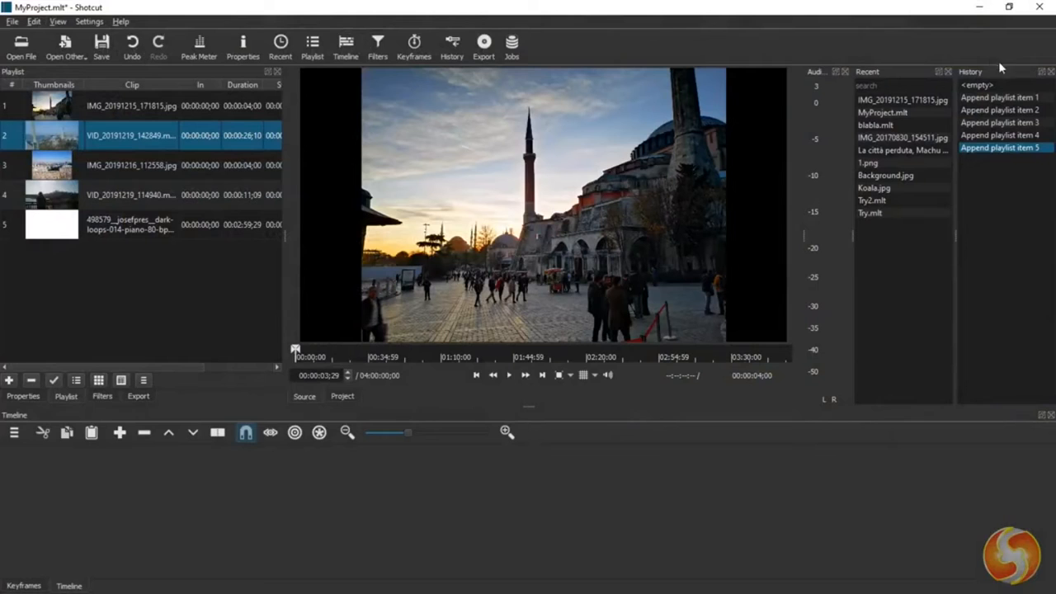
- Remove the History and Recent panels from the workspace, and hide and restore the audio peak meter
{"action": "left_click_drag", "start_coordinate": [1009, 73], "coordinate": [471, 141]}
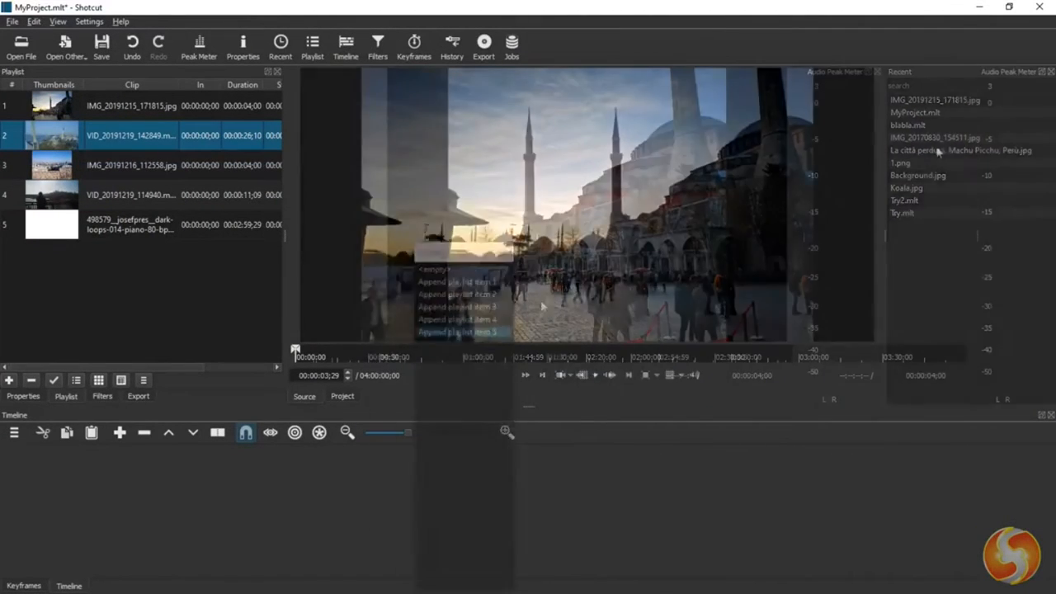
{"action": "left_click", "coordinate": [1050, 73]}
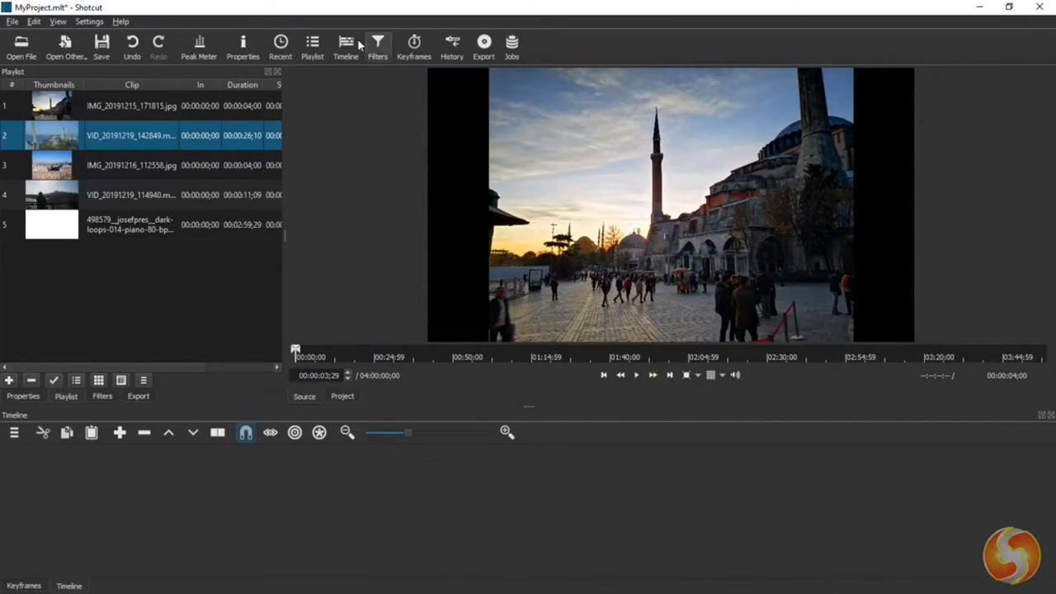
{"action": "left_click", "coordinate": [196, 46]}
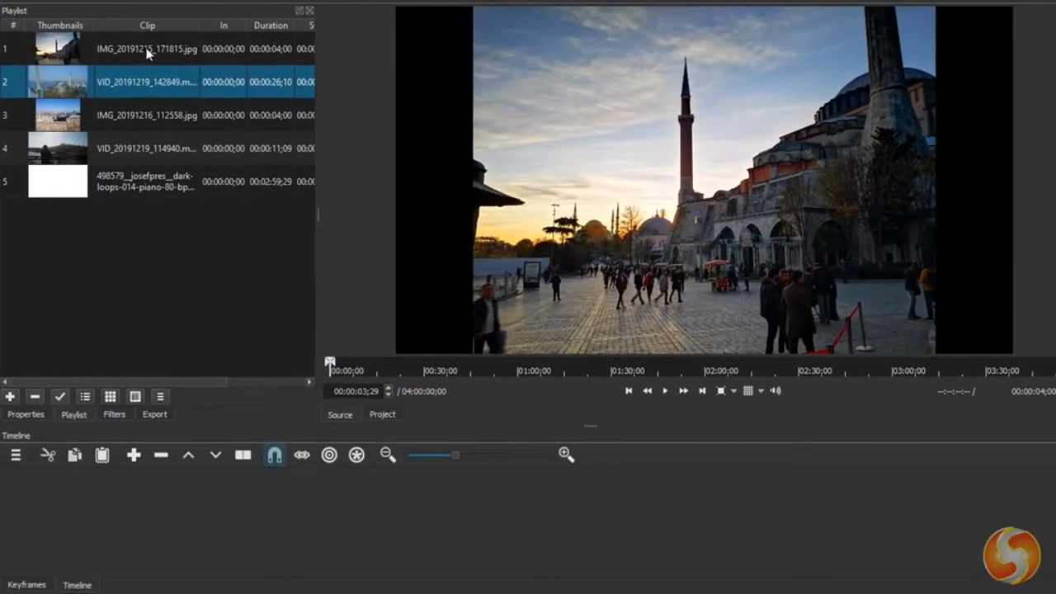
- Place IMG_20191215_171815.jpg on the timeline, extended to about 21 seconds and starting at about 2 seconds
{"action": "left_click", "coordinate": [145, 51]}
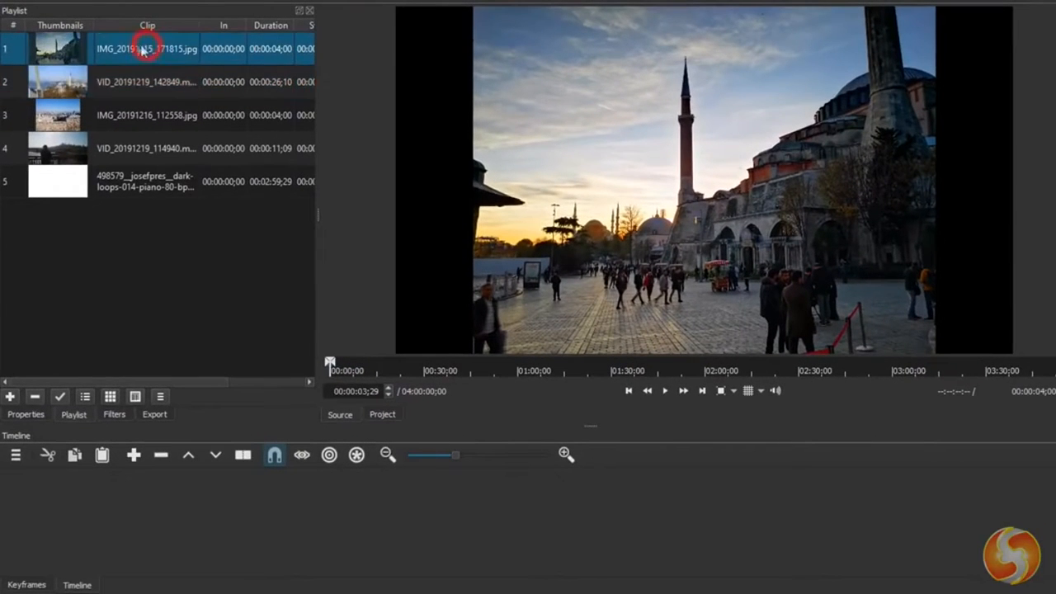
{"action": "left_click_drag", "start_coordinate": [123, 51], "coordinate": [154, 494]}
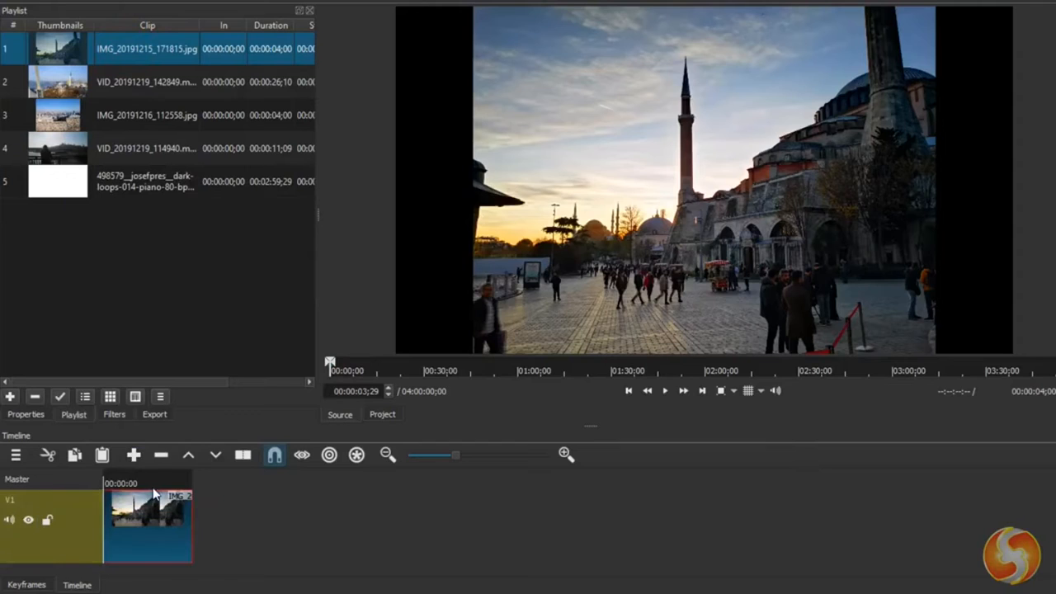
{"action": "left_click_drag", "start_coordinate": [191, 524], "coordinate": [579, 536]}
{"action": "left_click_drag", "start_coordinate": [247, 536], "coordinate": [440, 532]}
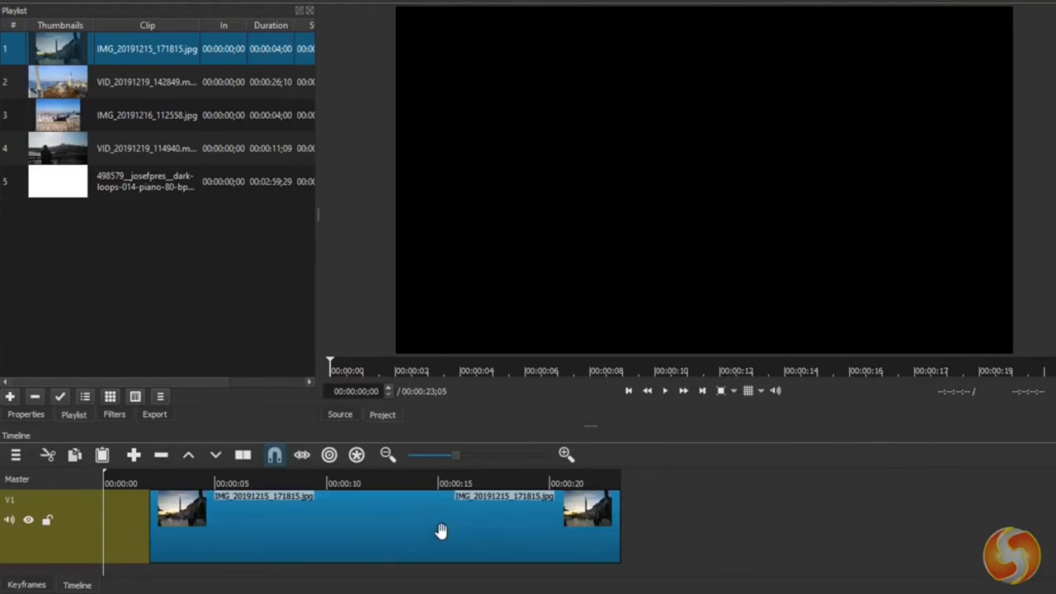
- Preview the timeline from 00:00:05;08 and pause the playback at 00:00:10;24
{"action": "left_click", "coordinate": [221, 479]}
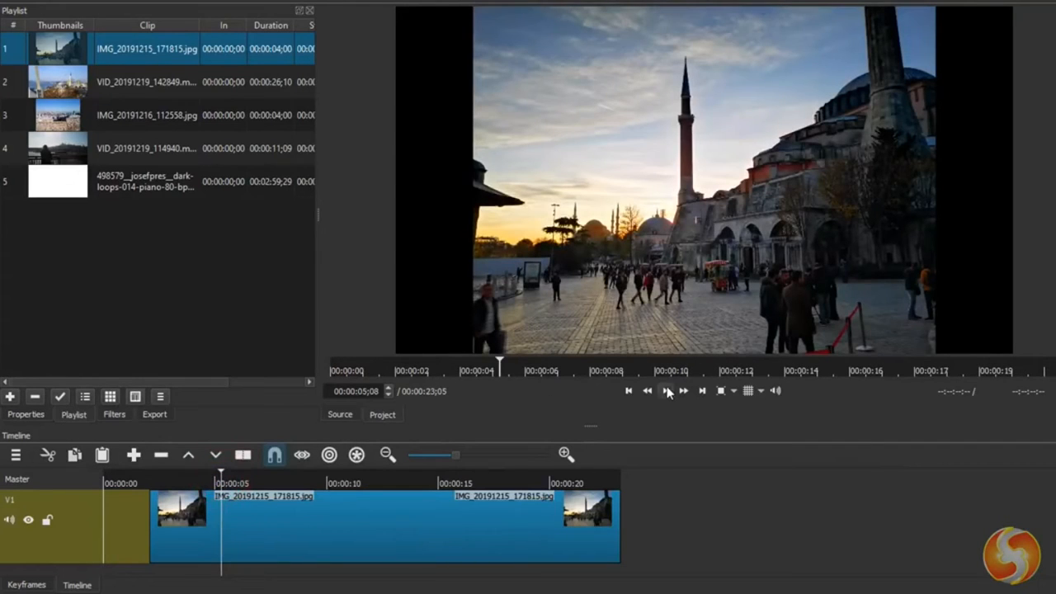
{"action": "left_click", "coordinate": [668, 391]}
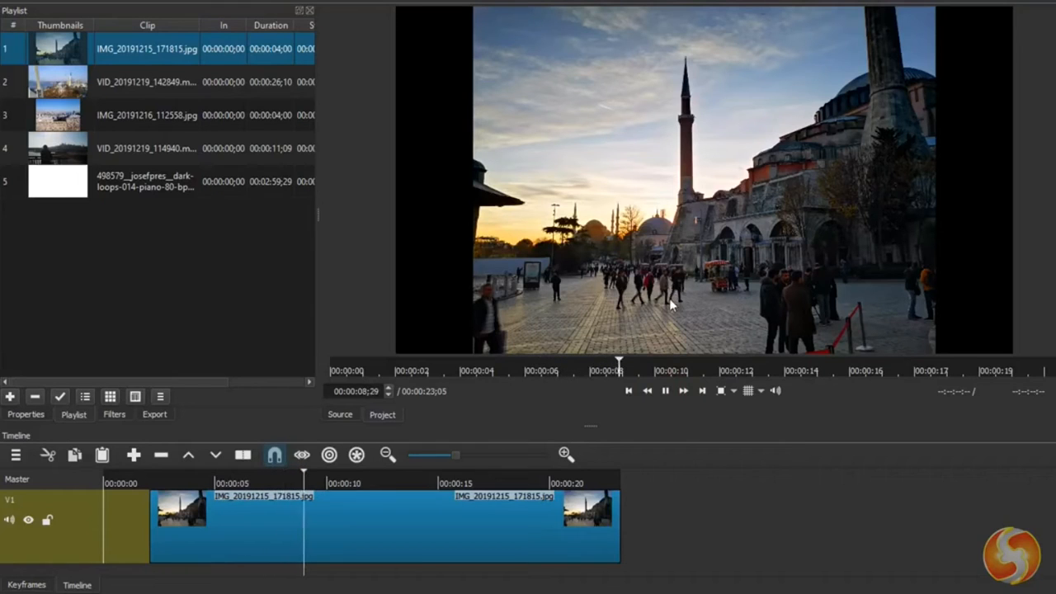
{"action": "left_click", "coordinate": [665, 392]}
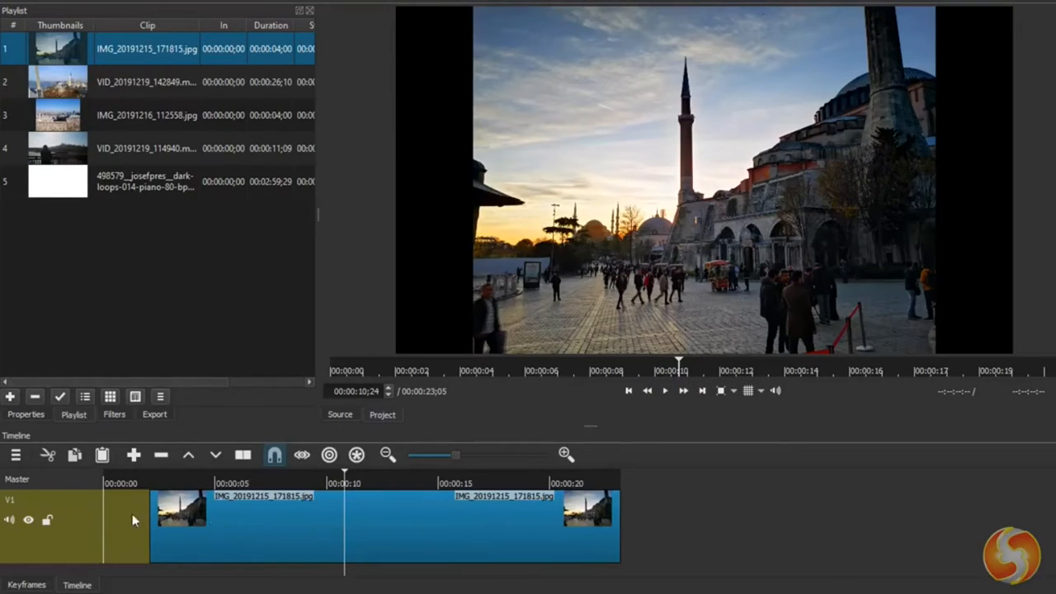
- Move the photo clip on V1 to start at about 4.5 seconds and set the playhead to about 13.5 seconds
{"action": "left_click_drag", "start_coordinate": [421, 525], "coordinate": [473, 524]}
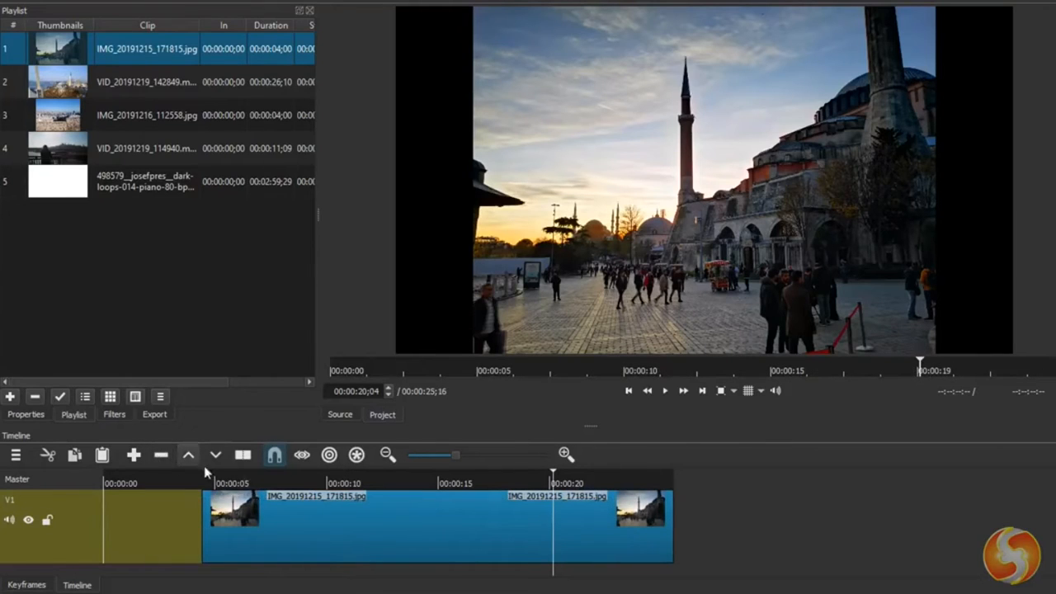
{"action": "right_click", "coordinate": [139, 519]}
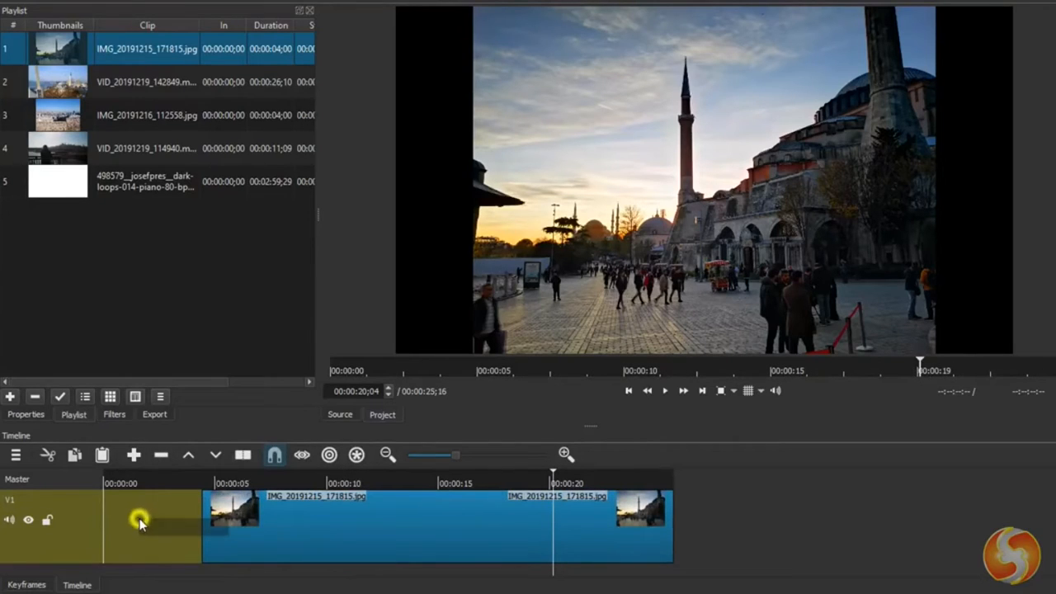
{"action": "left_click", "coordinate": [144, 500]}
{"action": "left_click", "coordinate": [144, 500]}
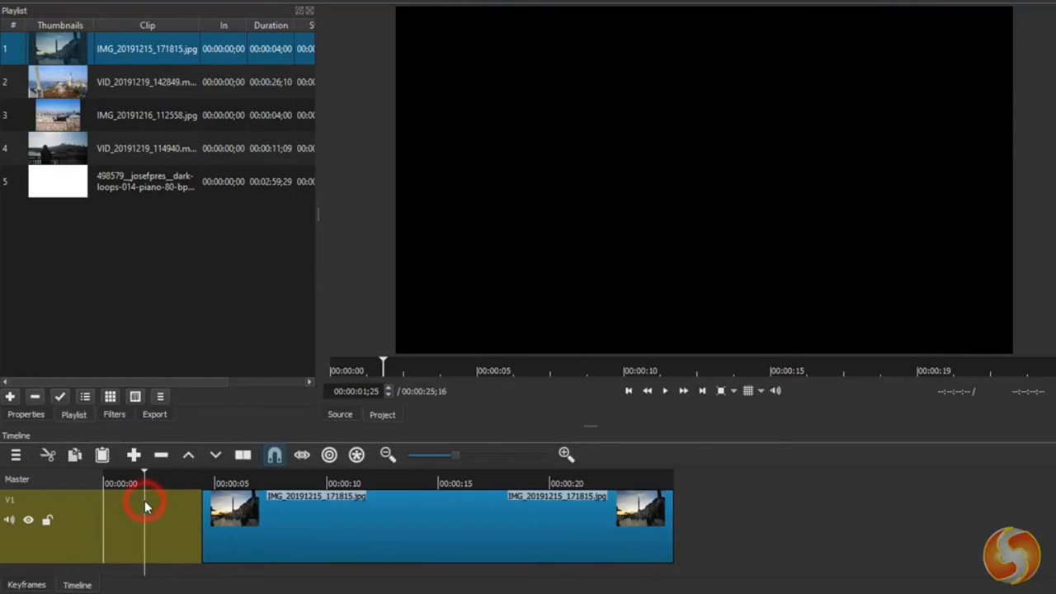
{"action": "left_click", "coordinate": [405, 482]}
- Add a second video track and an audio track to the timeline
{"action": "right_click", "coordinate": [75, 504]}
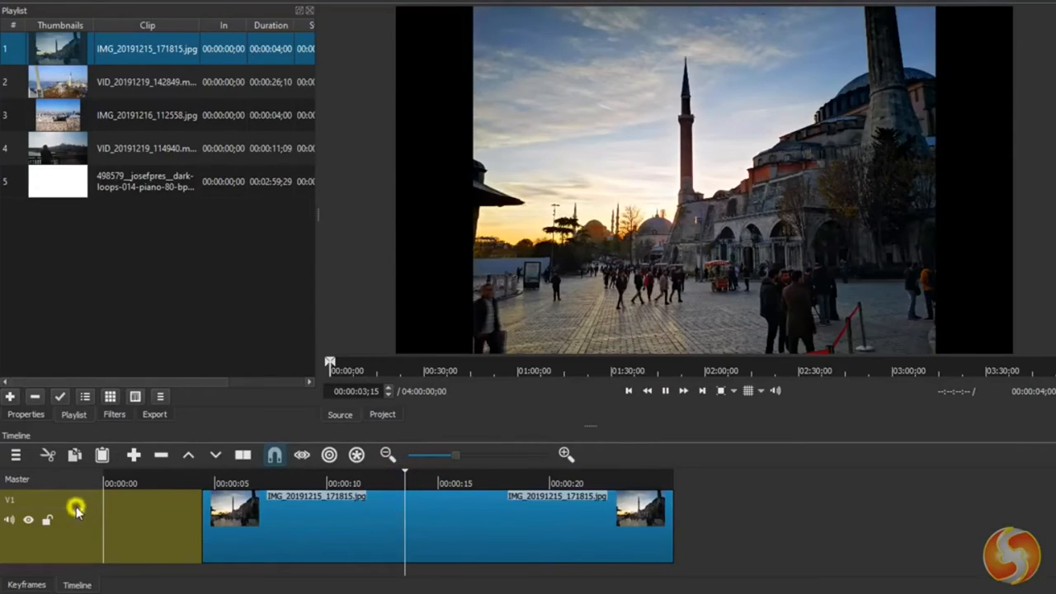
{"action": "left_click", "coordinate": [119, 353]}
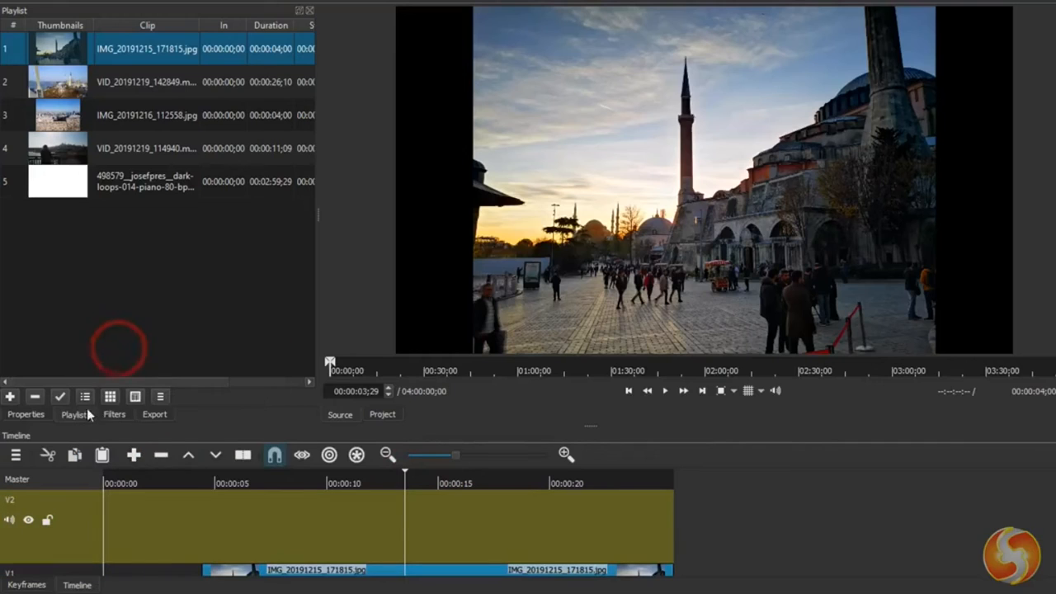
{"action": "right_click", "coordinate": [79, 505]}
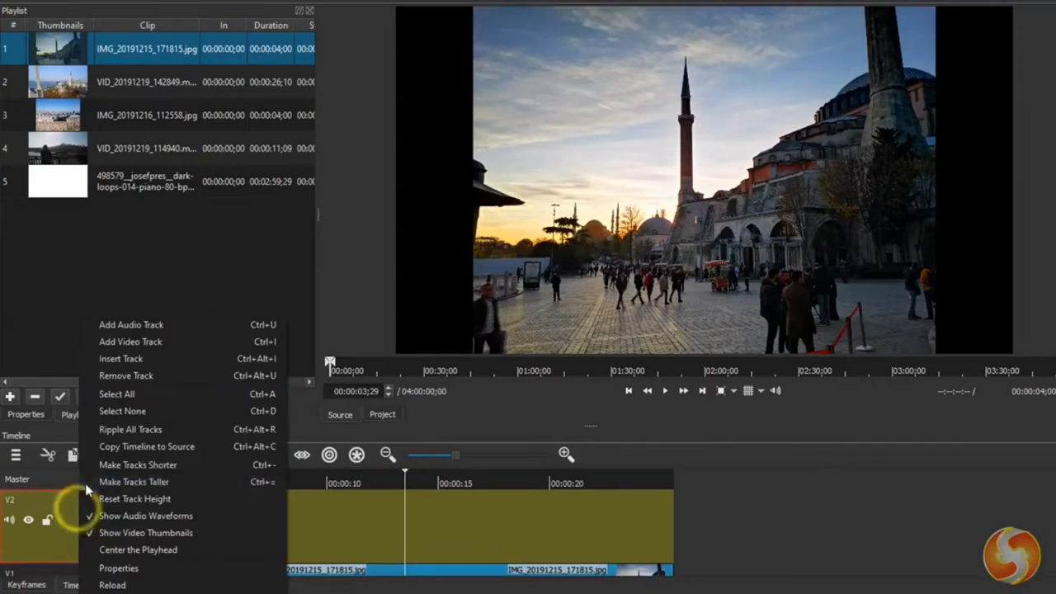
{"action": "left_click", "coordinate": [128, 326]}
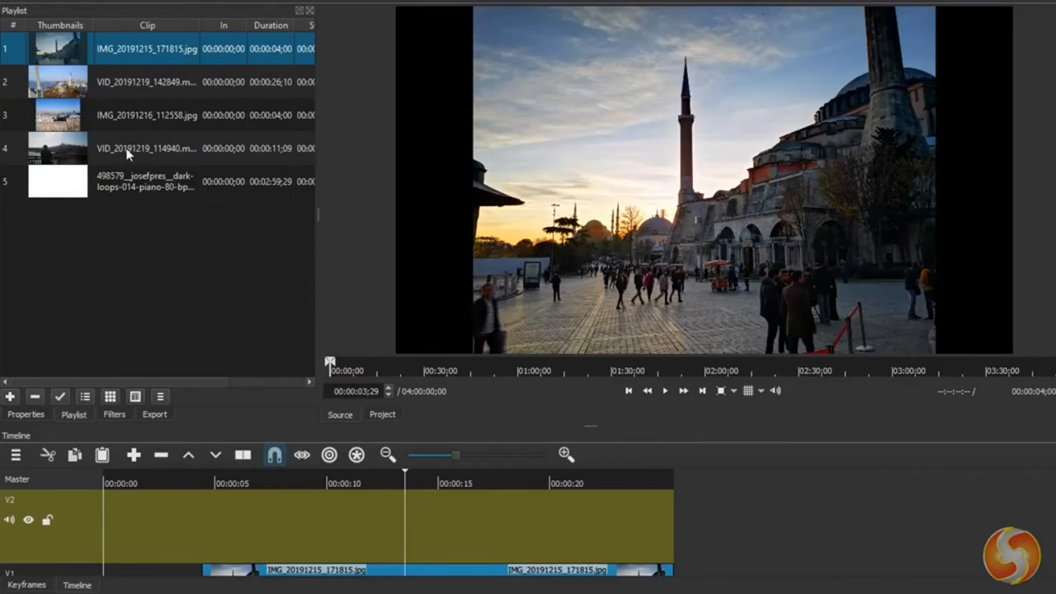
- Place VID_20191219_114940 on track V2 at about 8.5 seconds and the piano audio on track A1 at about 9.5 seconds
{"action": "left_click_drag", "start_coordinate": [136, 148], "coordinate": [338, 521]}
{"action": "scroll", "coordinate": [337, 521], "scroll_direction": "down", "scroll_amount": 2}
{"action": "left_click_drag", "start_coordinate": [157, 181], "coordinate": [326, 553]}
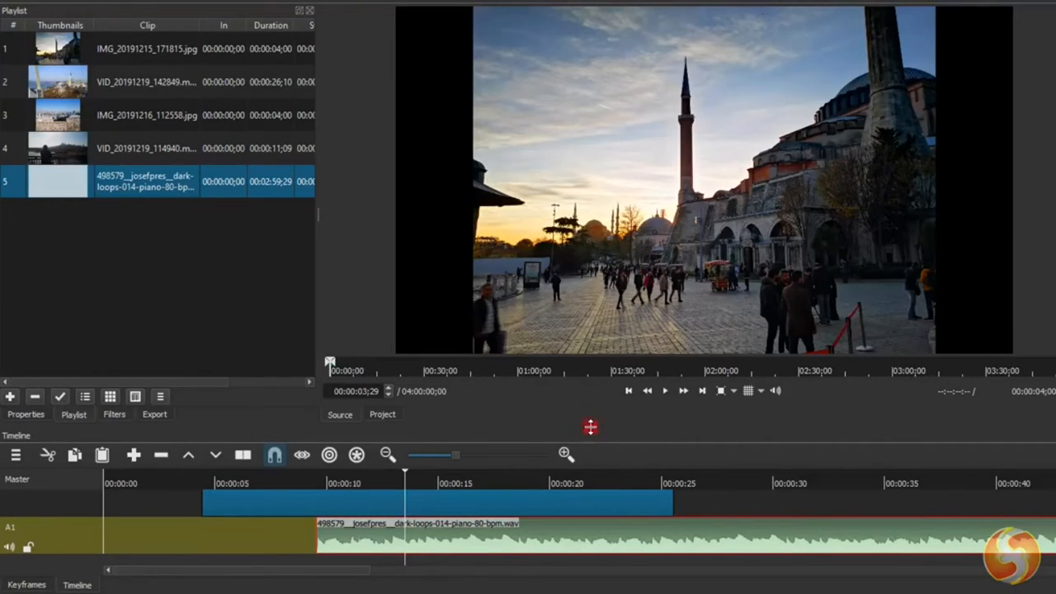
- Enlarge the timeline area and select tracks V1, V2 and A1 in turn, with the playhead at 00:00:14;22
{"action": "left_click_drag", "start_coordinate": [590, 427], "coordinate": [603, 308]}
{"action": "left_click", "coordinate": [82, 483]}
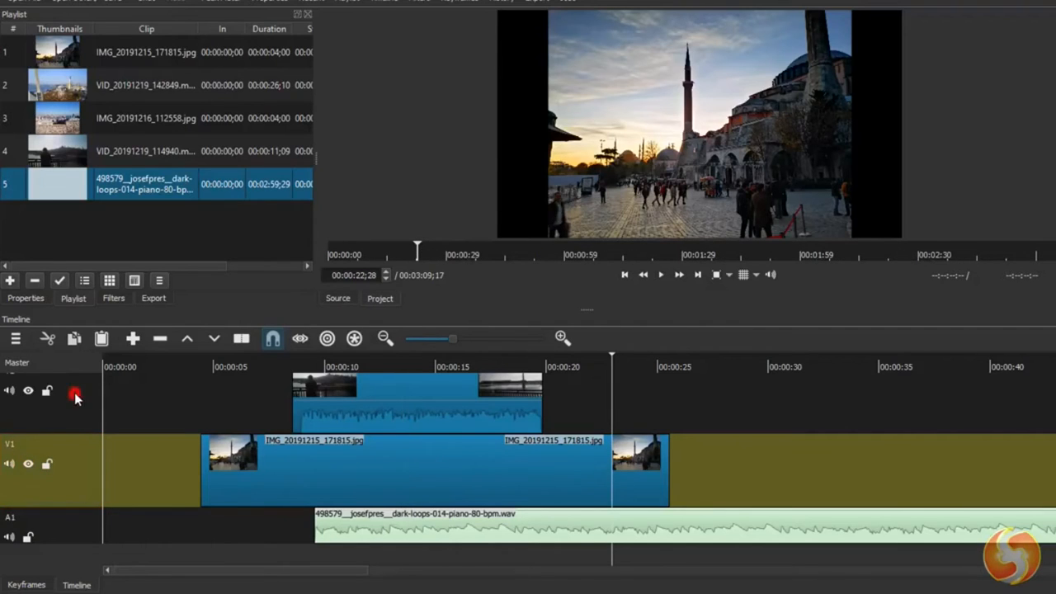
{"action": "left_click", "coordinate": [74, 397]}
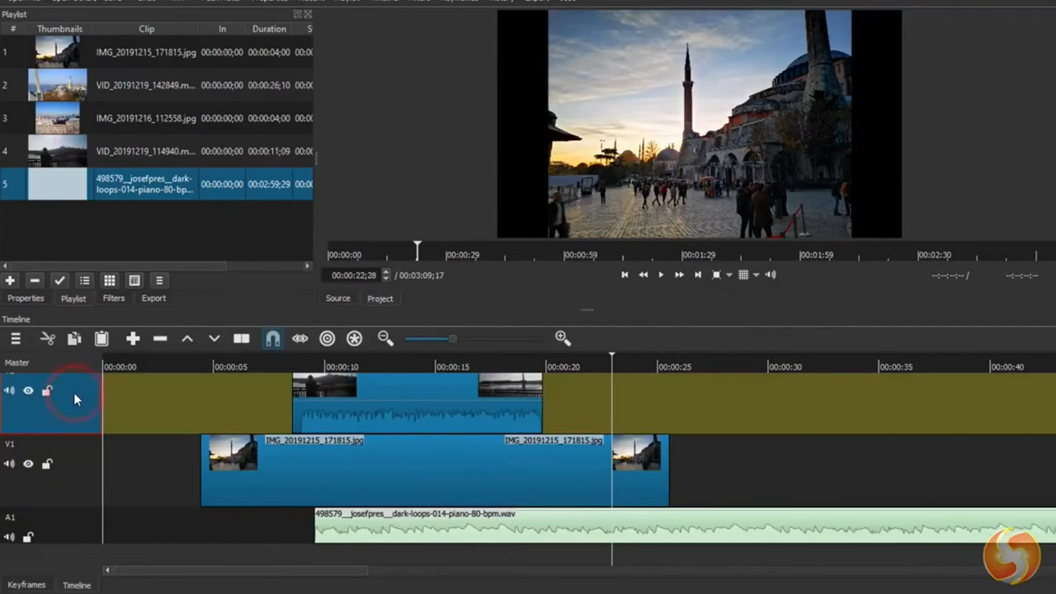
{"action": "left_click", "coordinate": [429, 362]}
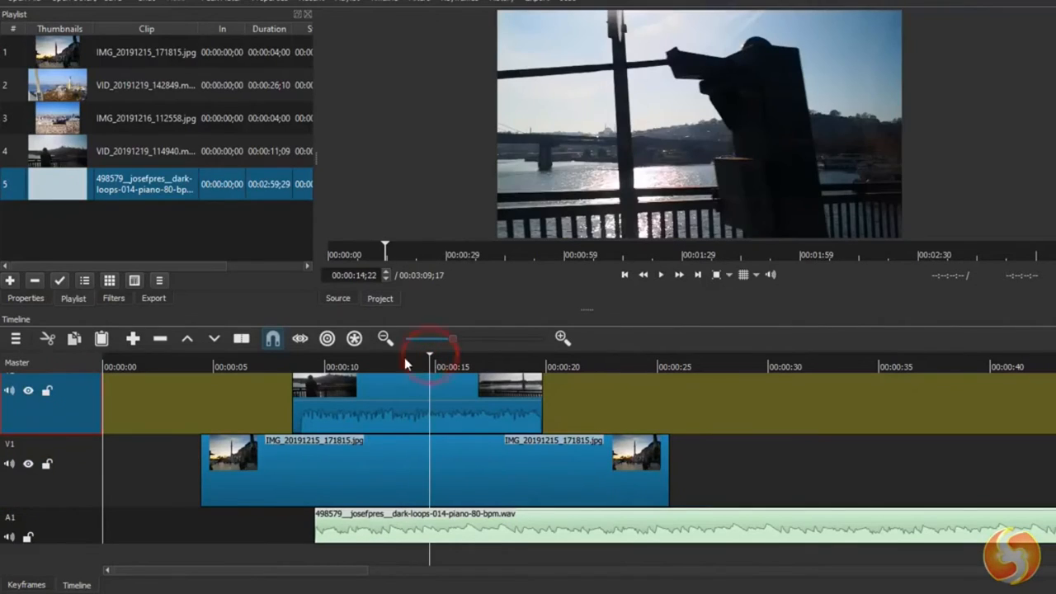
{"action": "left_click", "coordinate": [73, 529]}
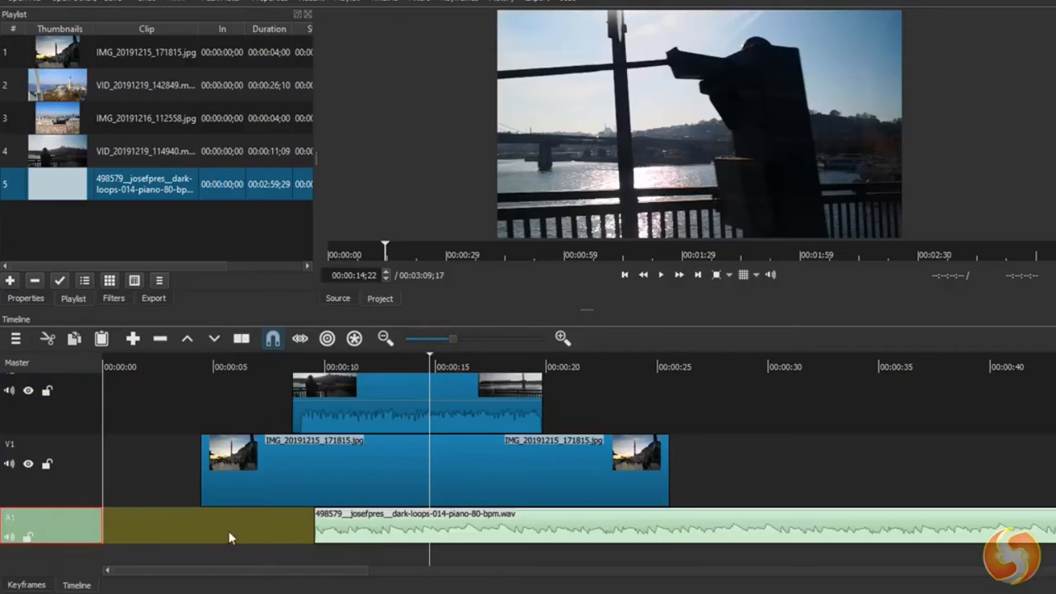
- Look along the timeline and select the photo clip on V1 and the video clip on V2, ending on the V1 photo
{"action": "left_click_drag", "start_coordinate": [342, 569], "coordinate": [550, 586]}
{"action": "left_click_drag", "start_coordinate": [402, 577], "coordinate": [248, 577]}
{"action": "left_click", "coordinate": [355, 464]}
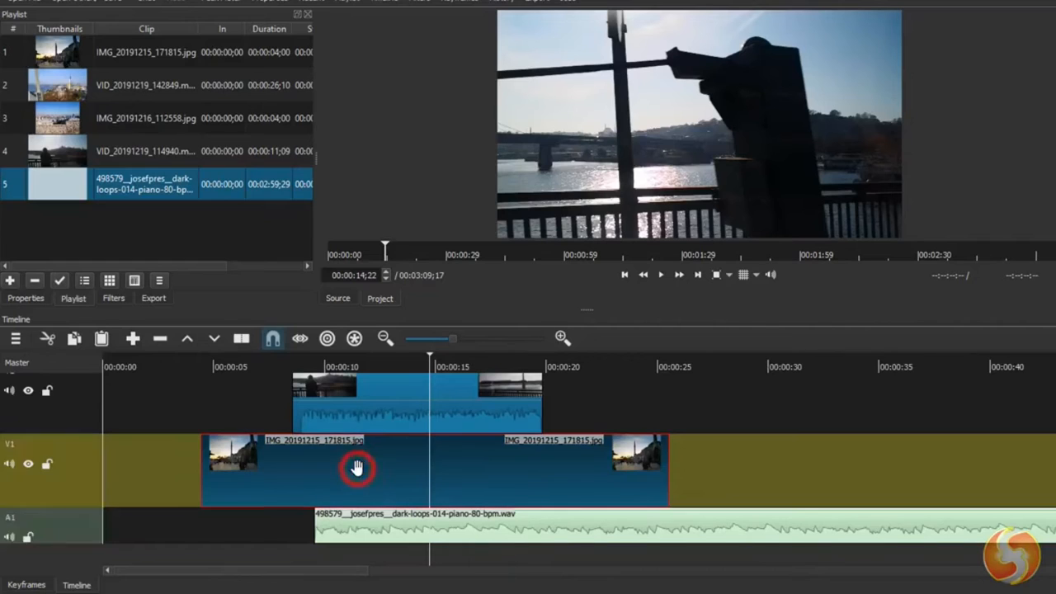
{"action": "left_click", "coordinate": [382, 405]}
{"action": "left_click", "coordinate": [368, 477]}
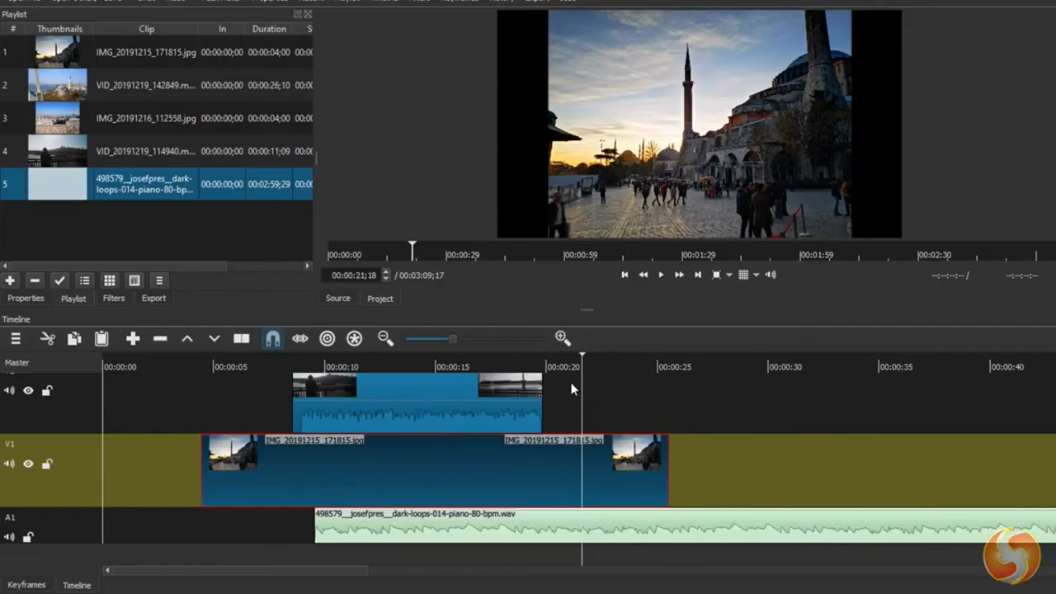
- Zoom the timeline out and back in to examine the arrangement of all clips on V2, V1 and A1
{"action": "scroll", "coordinate": [528, 408], "scroll_direction": "down", "scroll_amount": 11}
{"action": "scroll", "coordinate": [221, 442], "scroll_direction": "up", "scroll_amount": 1}
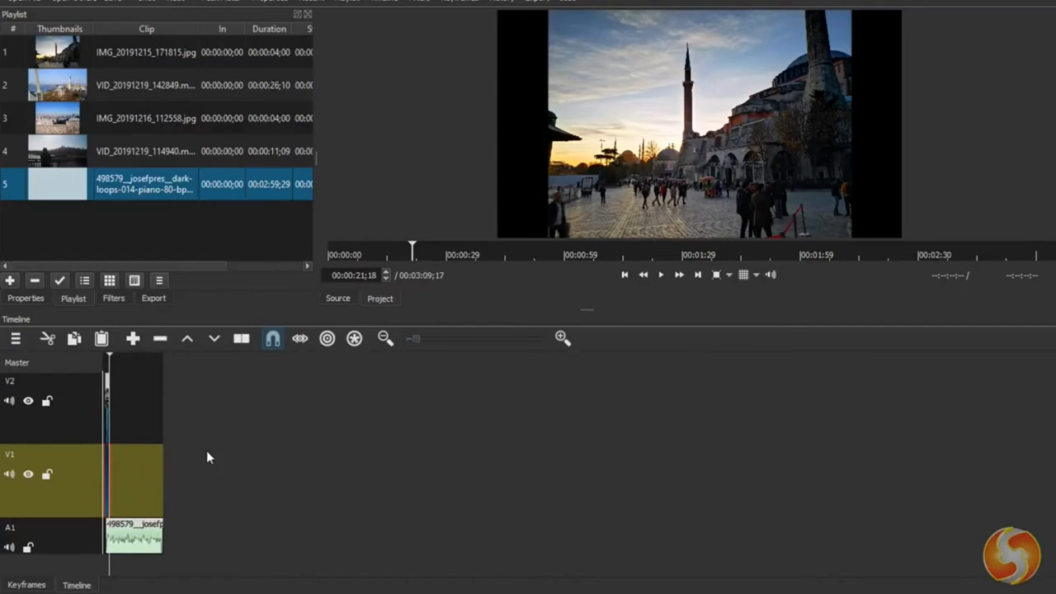
{"action": "scroll", "coordinate": [207, 457], "scroll_direction": "up", "scroll_amount": 8}
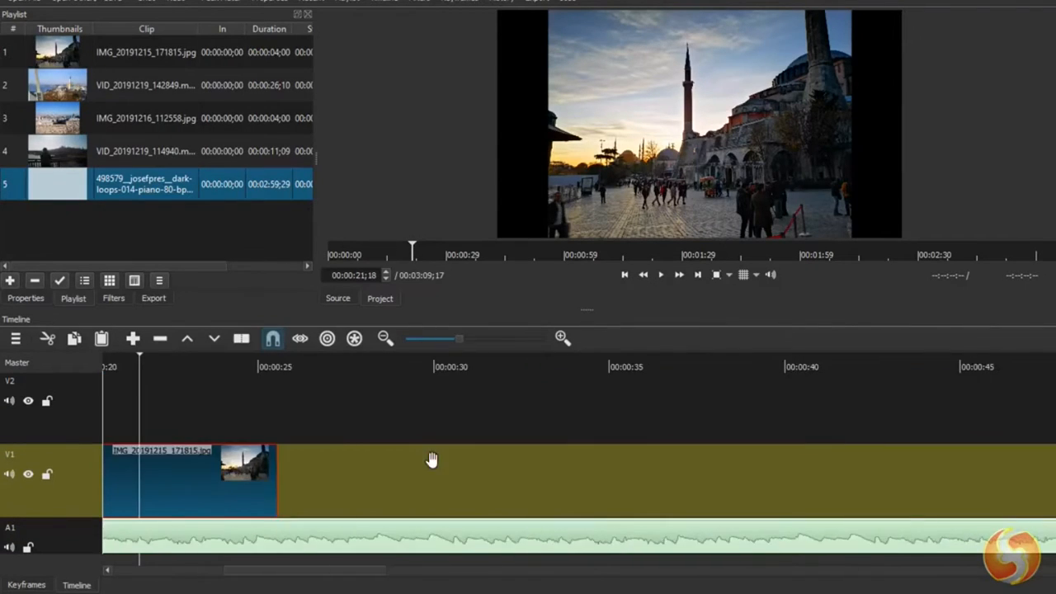
{"action": "scroll", "coordinate": [430, 460], "scroll_direction": "down", "scroll_amount": 10}
{"action": "scroll", "coordinate": [103, 477], "scroll_direction": "up", "scroll_amount": 4}
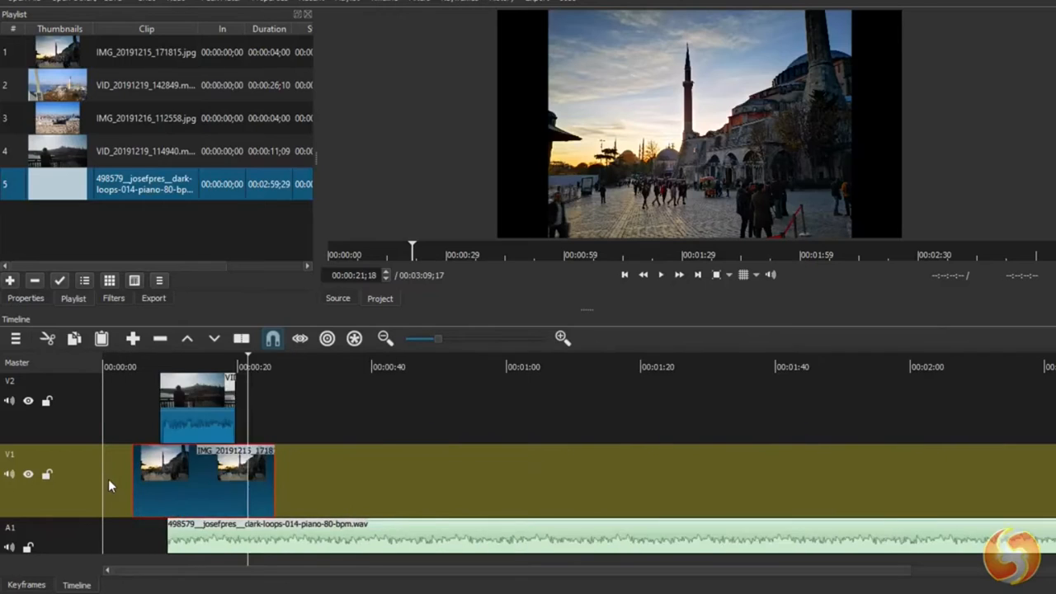
{"action": "scroll", "coordinate": [108, 478], "scroll_direction": "up", "scroll_amount": 4}
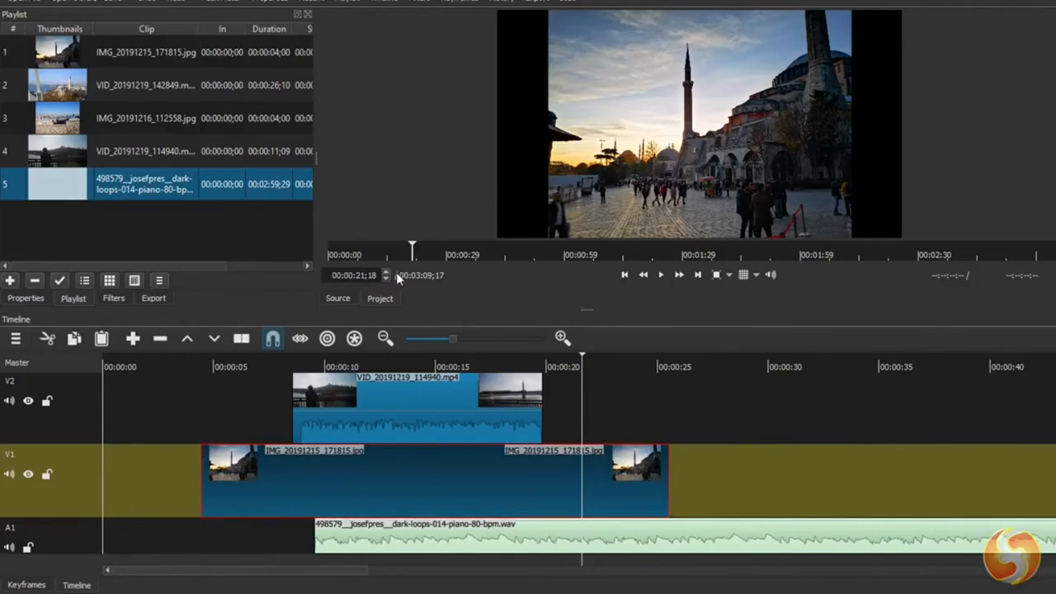
- Switch the preview to the source and view playlist clips VID_20191219_114940, IMG_20191216_112558, VID_20191219_142849 and IMG_20191215_171815 in turn
{"action": "left_click", "coordinate": [338, 298]}
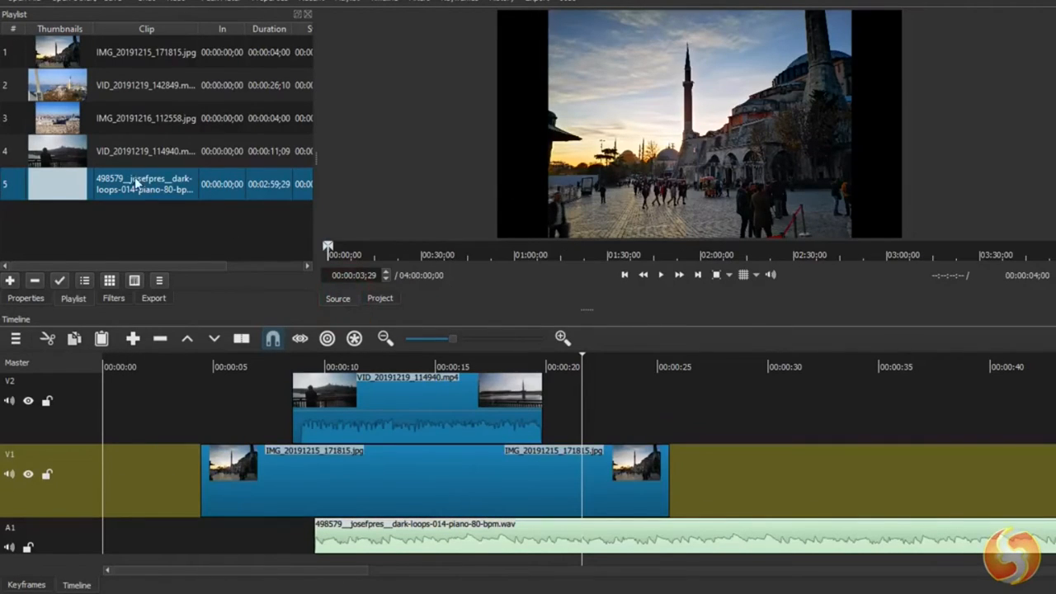
{"action": "left_click", "coordinate": [126, 151]}
{"action": "left_click", "coordinate": [131, 115]}
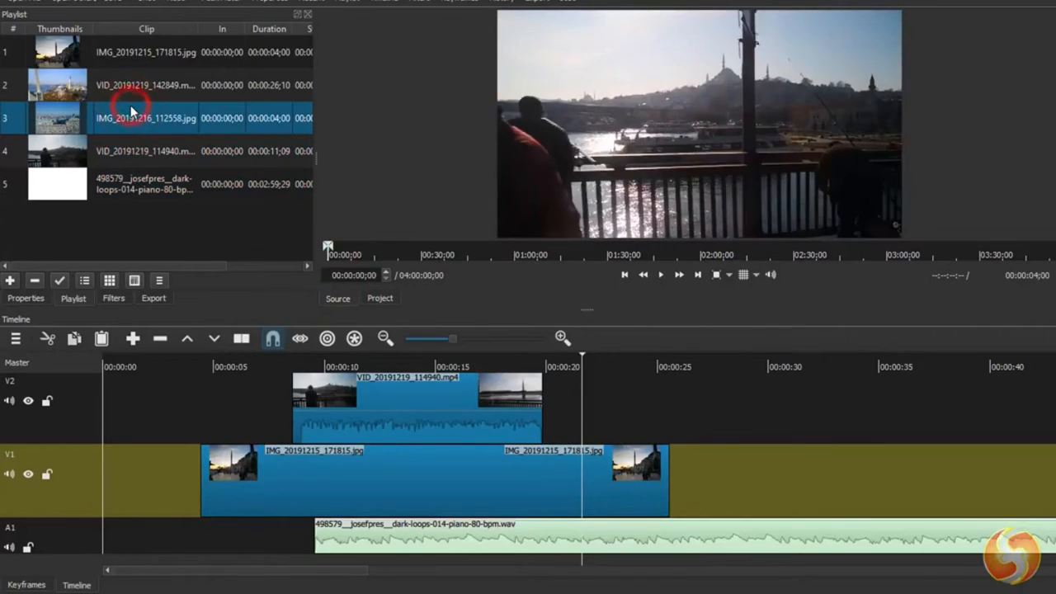
{"action": "left_click", "coordinate": [137, 91]}
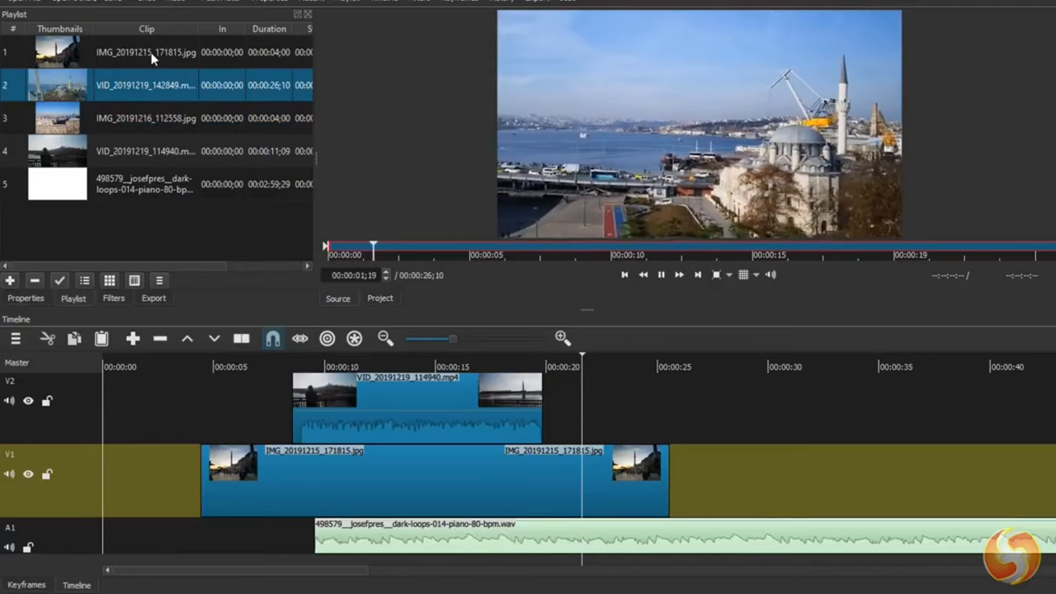
{"action": "left_click", "coordinate": [152, 54]}
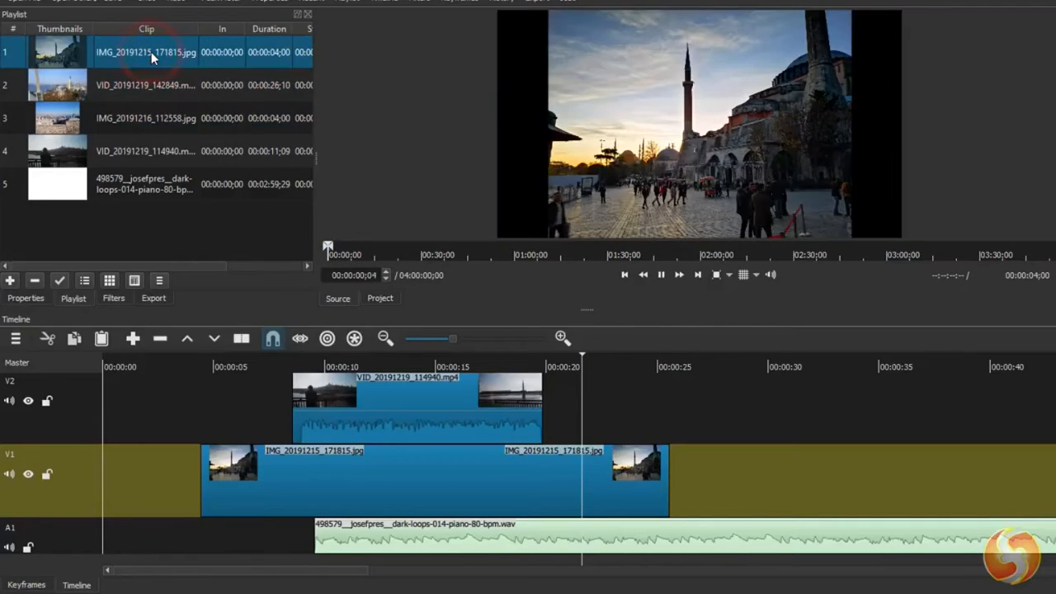
- Switch the preview to the project, play it and scrub the playhead from about 18 seconds to about 26 seconds
{"action": "left_click", "coordinate": [381, 298]}
{"action": "left_click", "coordinate": [661, 274]}
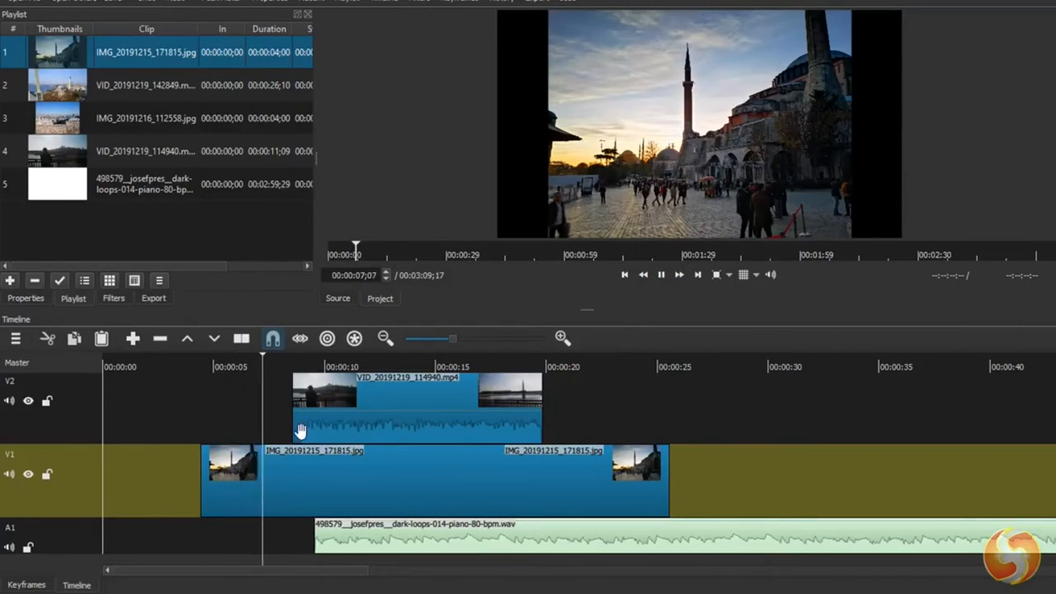
{"action": "left_click", "coordinate": [513, 364]}
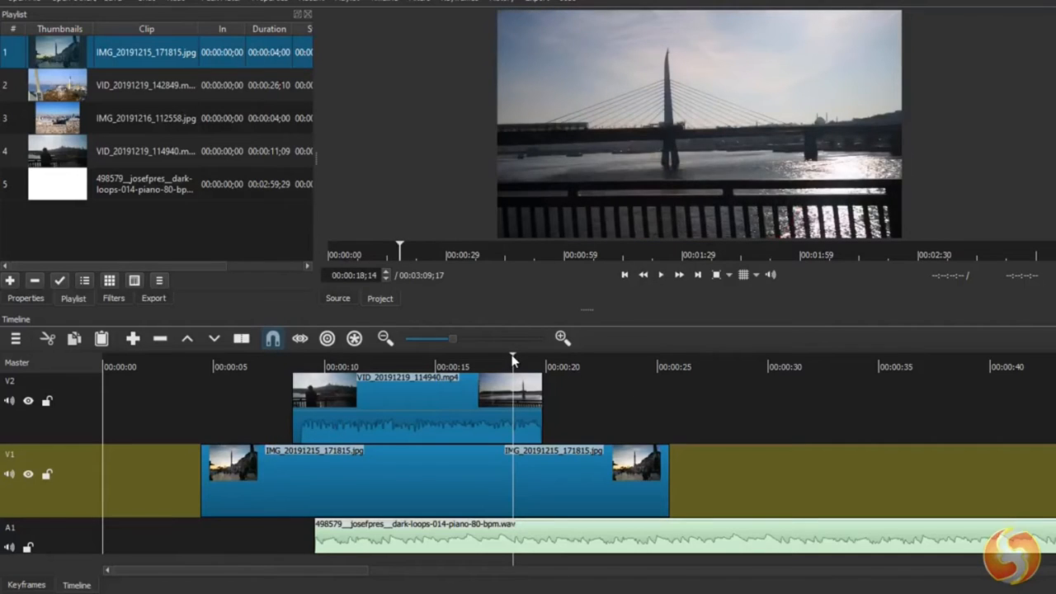
{"action": "left_click_drag", "start_coordinate": [512, 358], "coordinate": [623, 366]}
{"action": "left_click", "coordinate": [692, 361]}
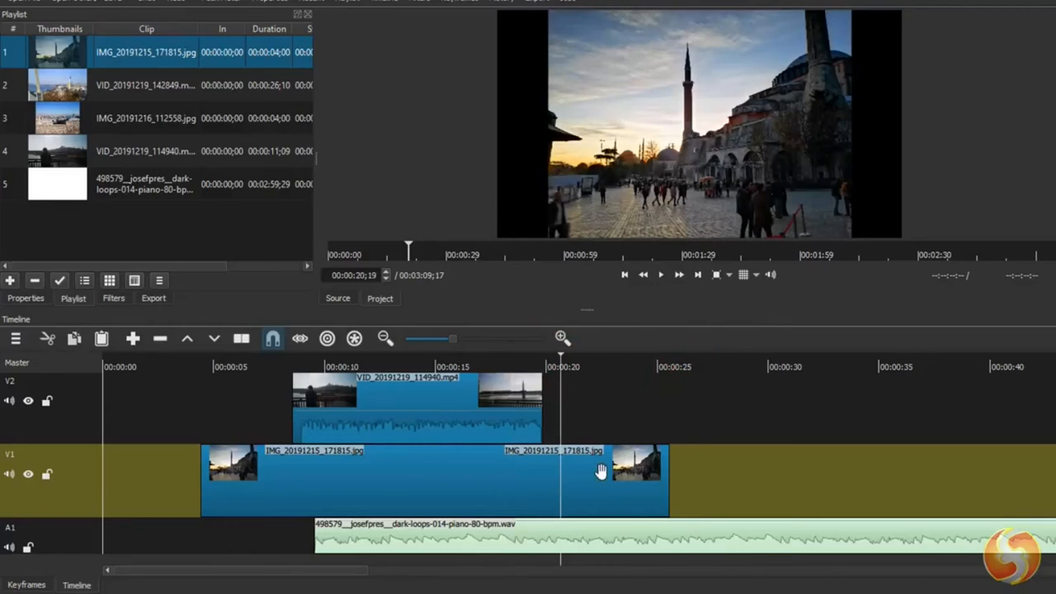
- Advance the playhead frame by frame from about 20.5 seconds past 00:00:21;00 and start project playback
{"action": "key", "text": "Right"}
{"action": "key", "text": "Right"}
{"action": "key", "text": "Right"}
{"action": "key", "text": "Right"}
{"action": "key", "text": "Right"}
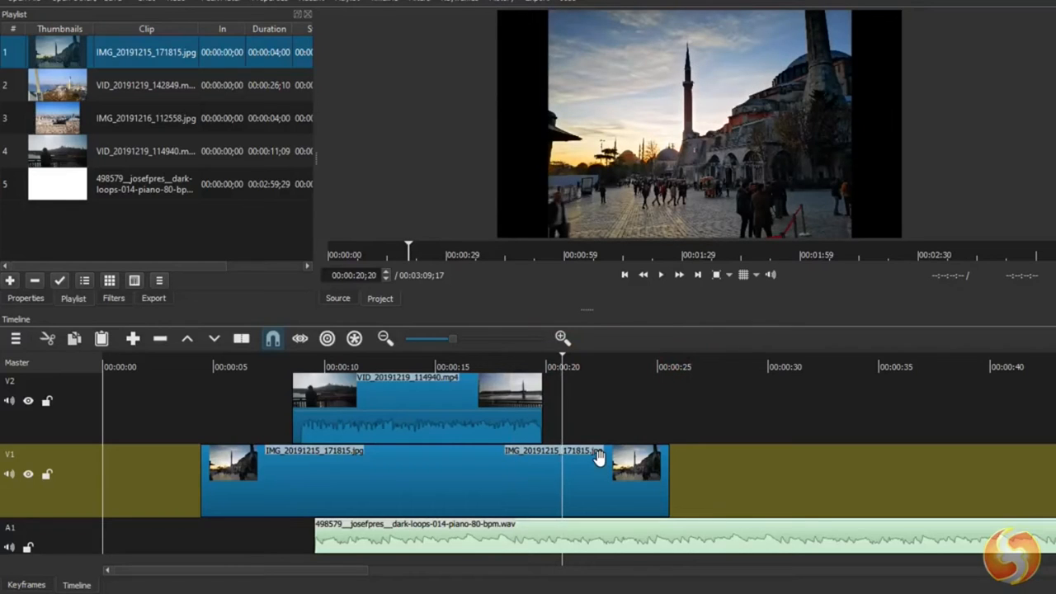
{"action": "key", "text": "Right"}
{"action": "key", "text": "Right"}
{"action": "key", "text": "Right"}
{"action": "key", "text": "Right"}
{"action": "key", "text": "Right"}
{"action": "key", "text": "Right"}
{"action": "key", "text": "Right"}
{"action": "key", "text": "Right"}
{"action": "key", "text": "Right"}
{"action": "key", "text": "Right"}
{"action": "key", "text": "Right"}
{"action": "key", "text": "Right"}
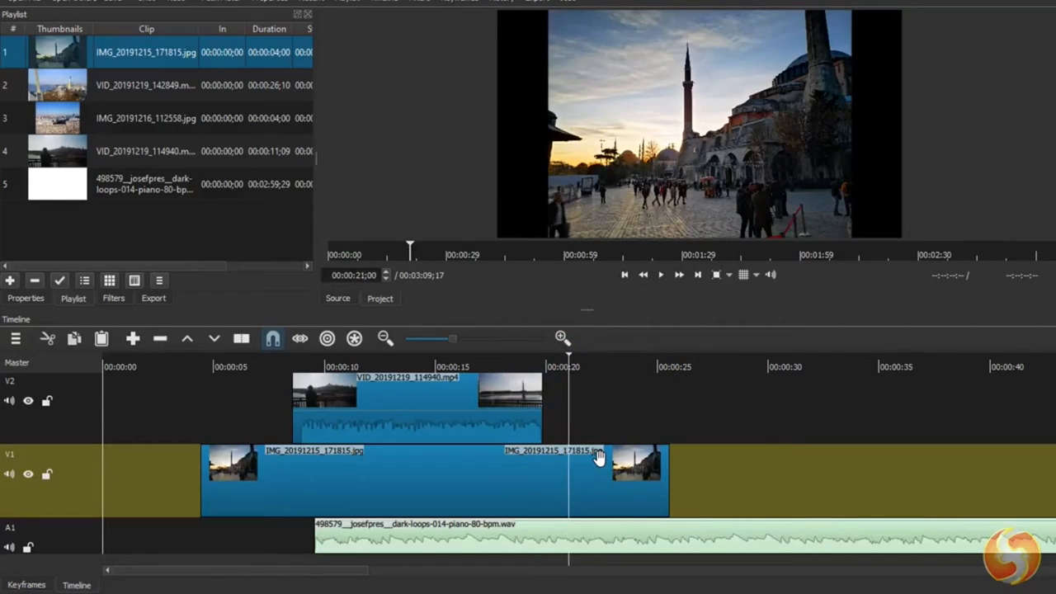
{"action": "key", "text": "Right"}
{"action": "key", "text": "Right"}
{"action": "key", "text": "Right"}
{"action": "key", "text": "space"}
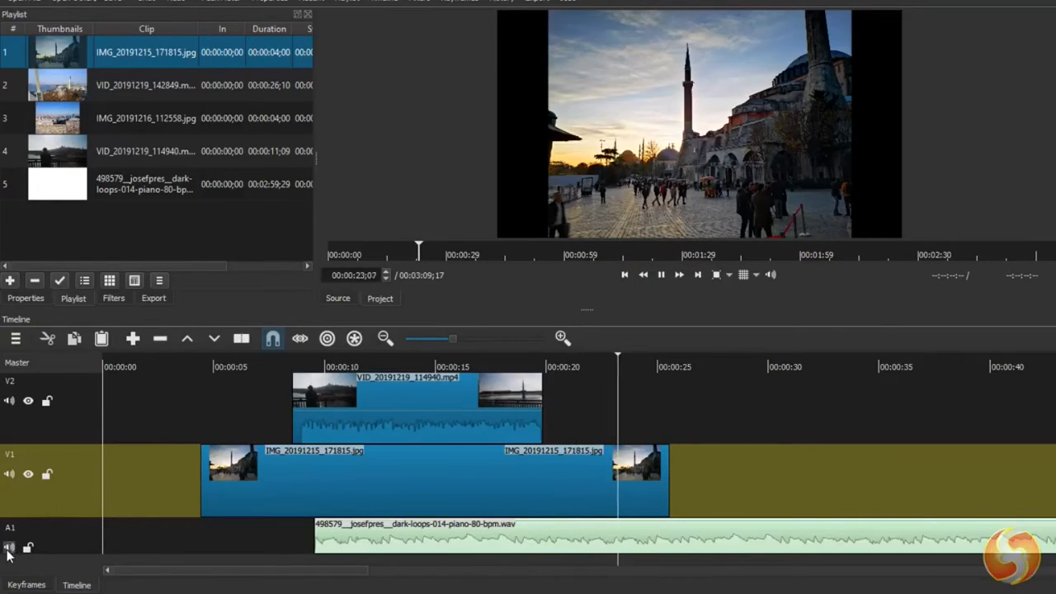
- Try muting audio track A1 and hiding video tracks V2 and V1
{"action": "left_click", "coordinate": [10, 547]}
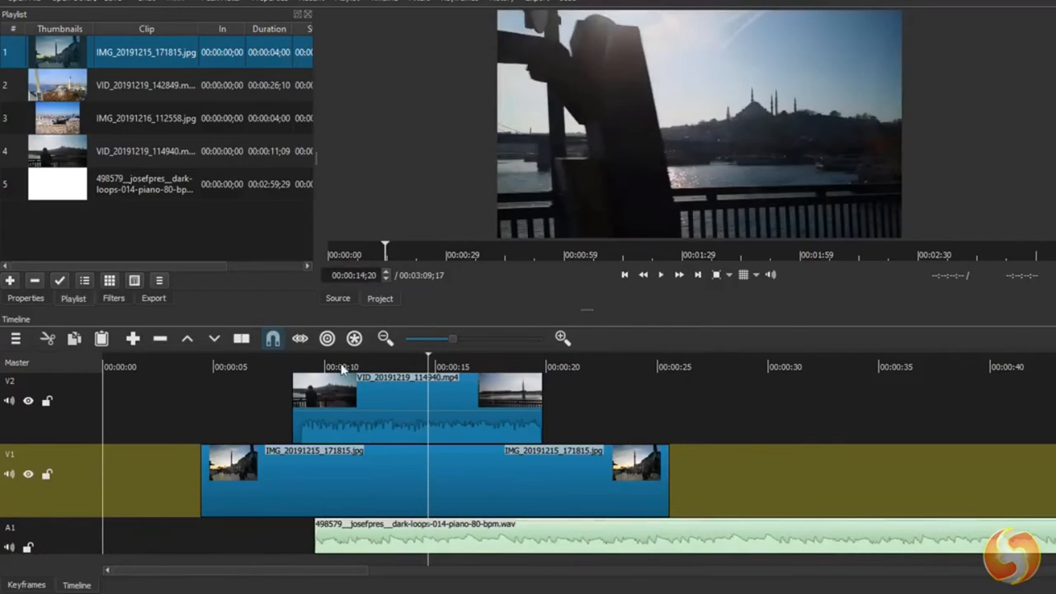
{"action": "left_click", "coordinate": [28, 402]}
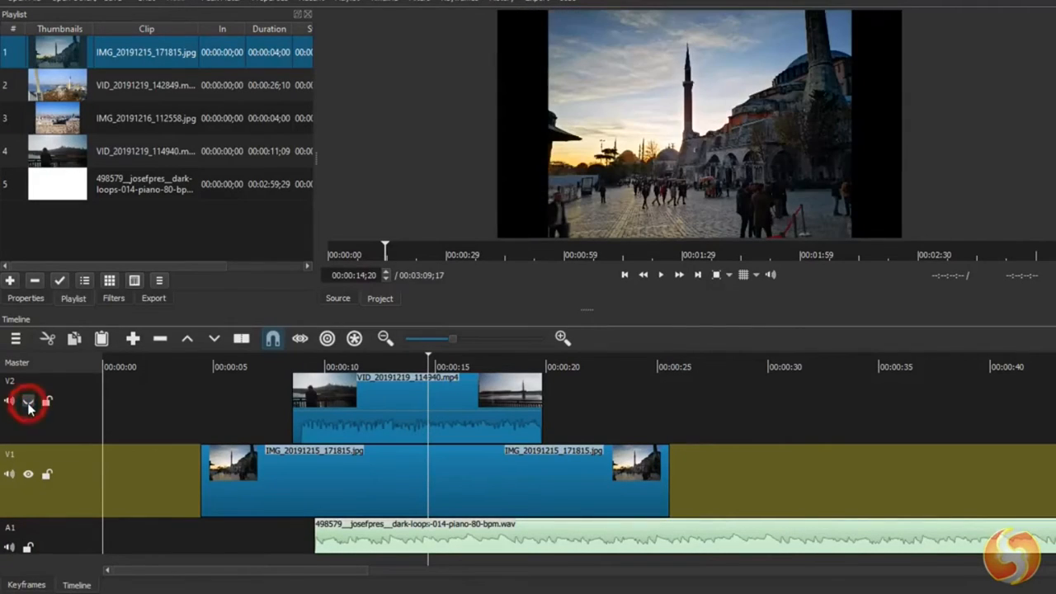
{"action": "left_click", "coordinate": [29, 475]}
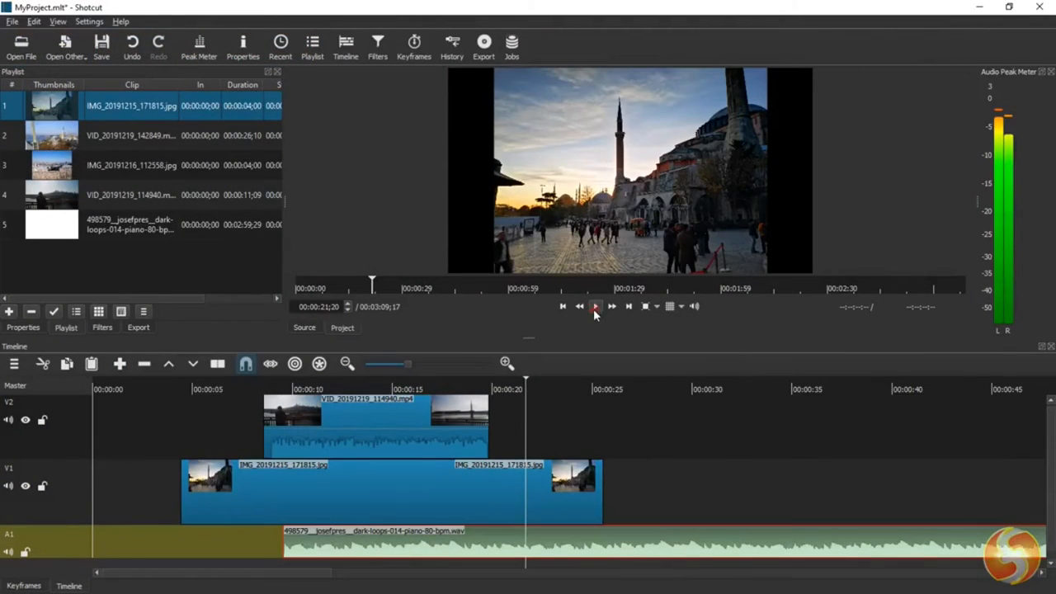
- Play the project to watch the audio peak meter, and display the Audio Spectrum and Video RGB Parade scopes
{"action": "left_click", "coordinate": [594, 307]}
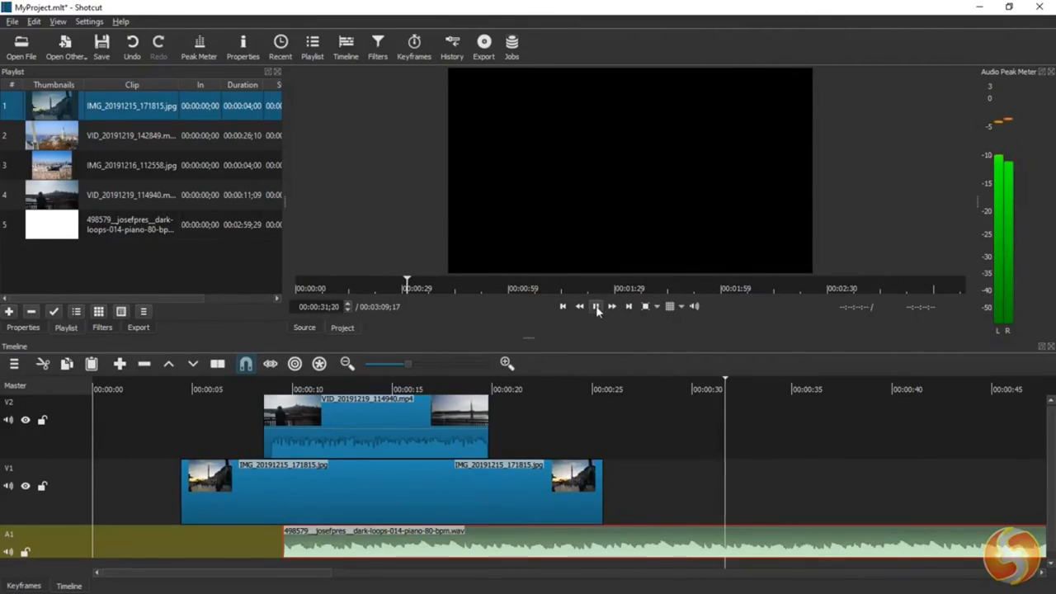
{"action": "left_click", "coordinate": [596, 307]}
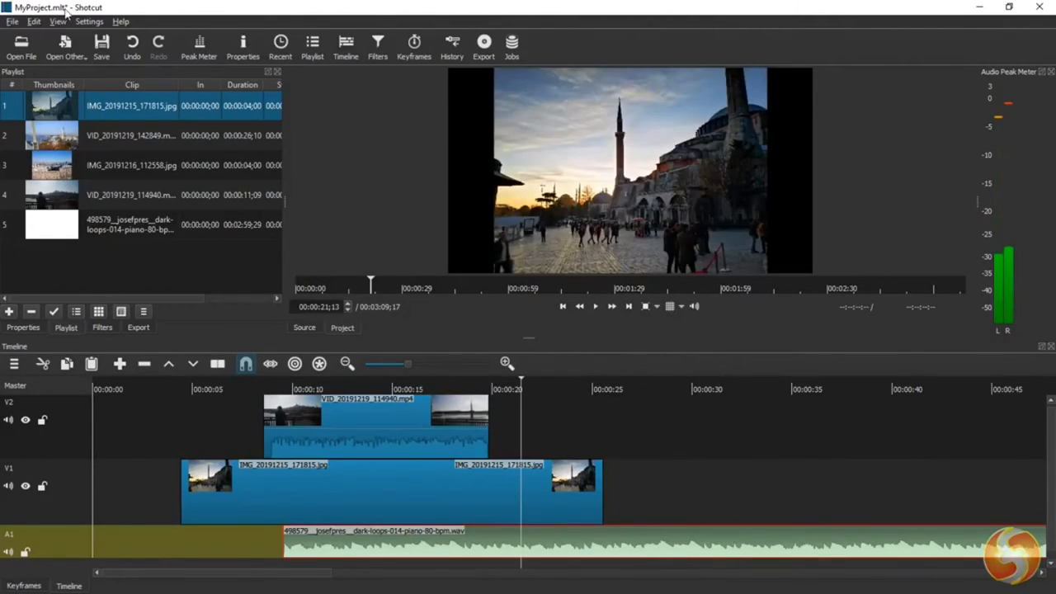
{"action": "left_click", "coordinate": [57, 22]}
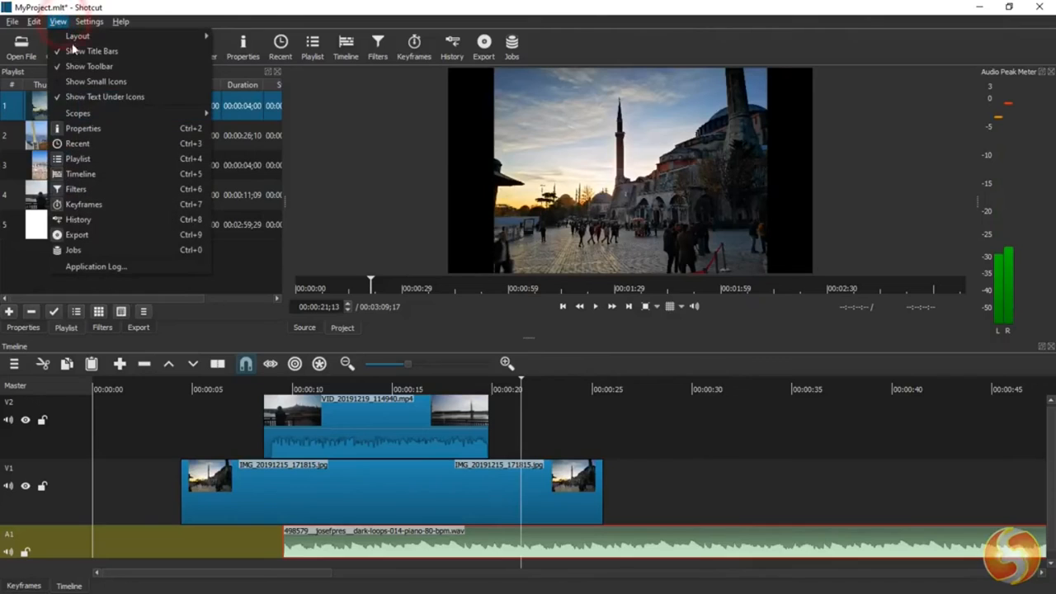
{"action": "mouse_move", "coordinate": [111, 116]}
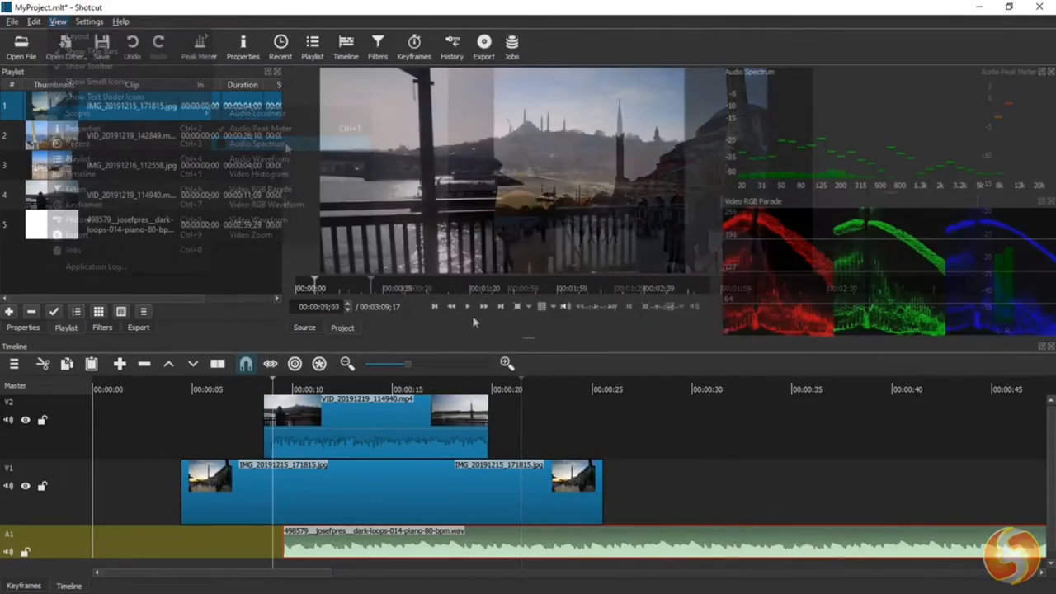
{"action": "left_click", "coordinate": [468, 307]}
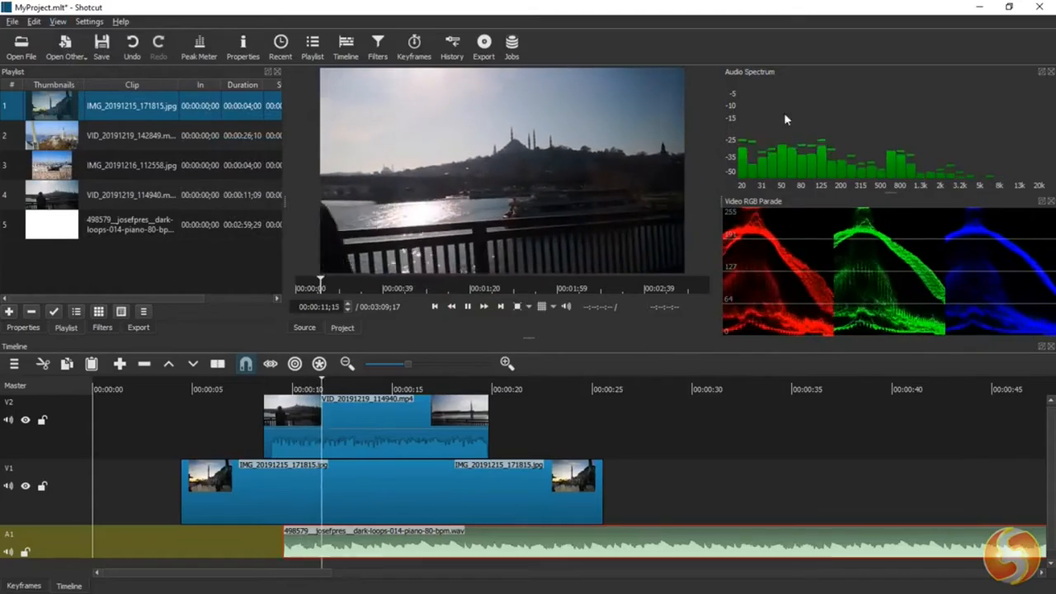
{"action": "mouse_move", "coordinate": [761, 219]}
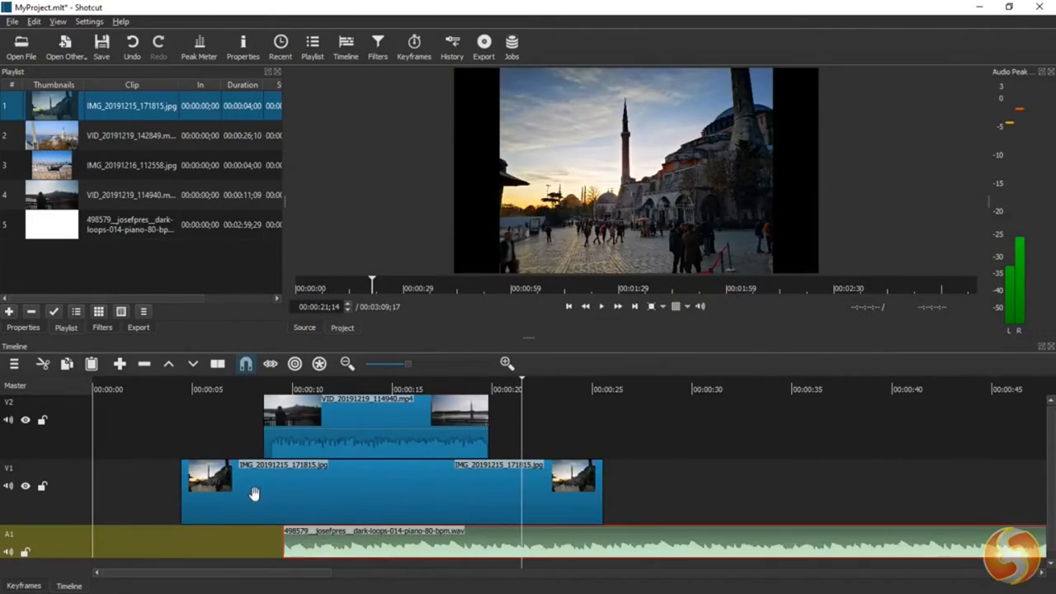
- Move the photo clip from V1 to V2 at about 10.5 seconds and VID_20191219_114940 to V1 at about 2 seconds
{"action": "left_click", "coordinate": [256, 494]}
{"action": "left_click_drag", "start_coordinate": [247, 487], "coordinate": [708, 425]}
{"action": "left_click_drag", "start_coordinate": [405, 421], "coordinate": [186, 473]}
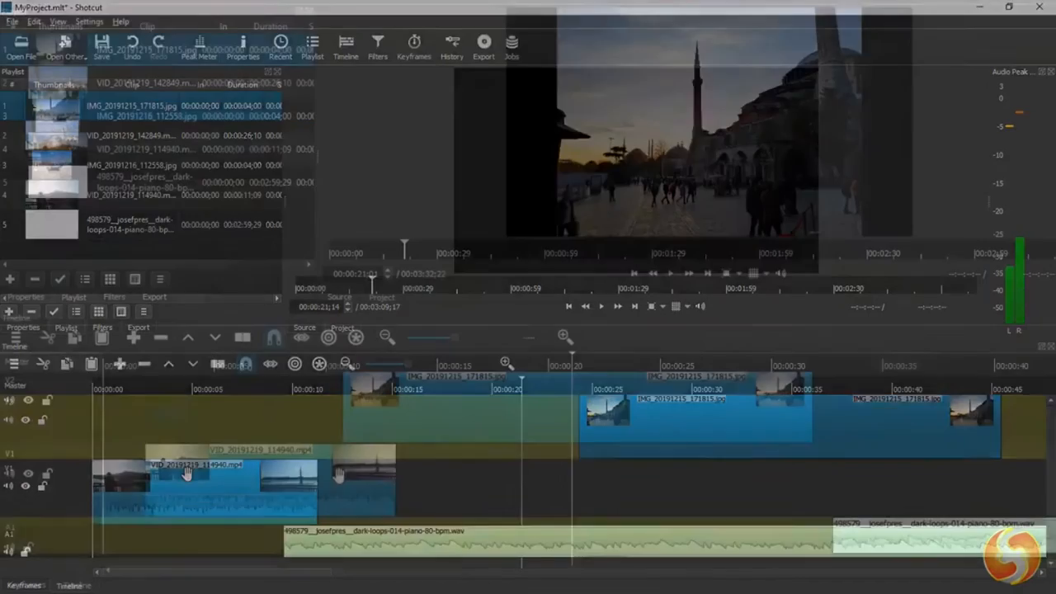
- Try placing the video clip VID_20191219_114940 on audio track A1 at about 4 seconds
{"action": "left_click", "coordinate": [330, 471]}
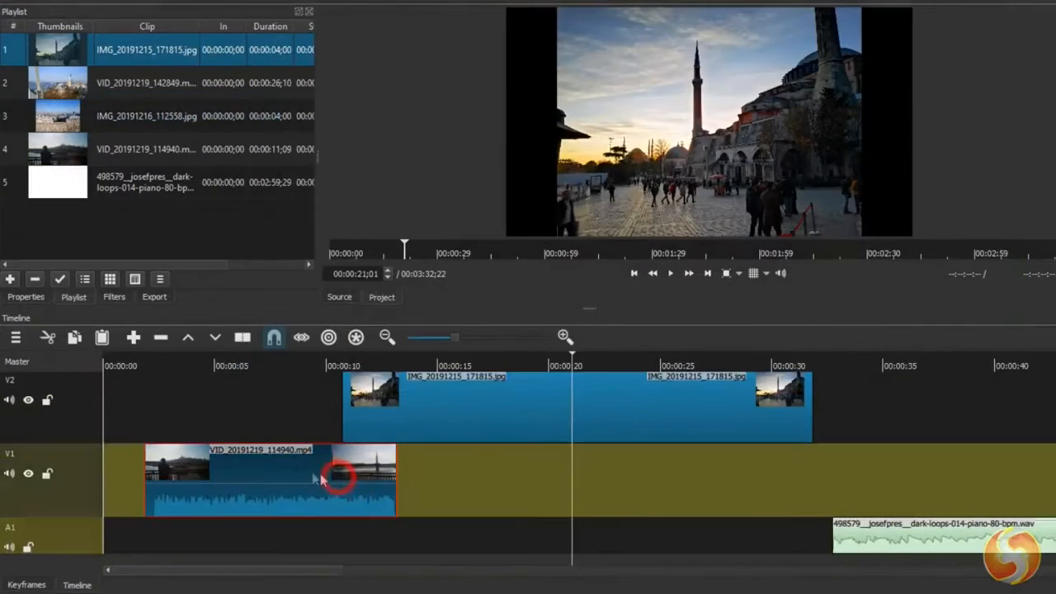
{"action": "left_click_drag", "start_coordinate": [276, 462], "coordinate": [359, 517]}
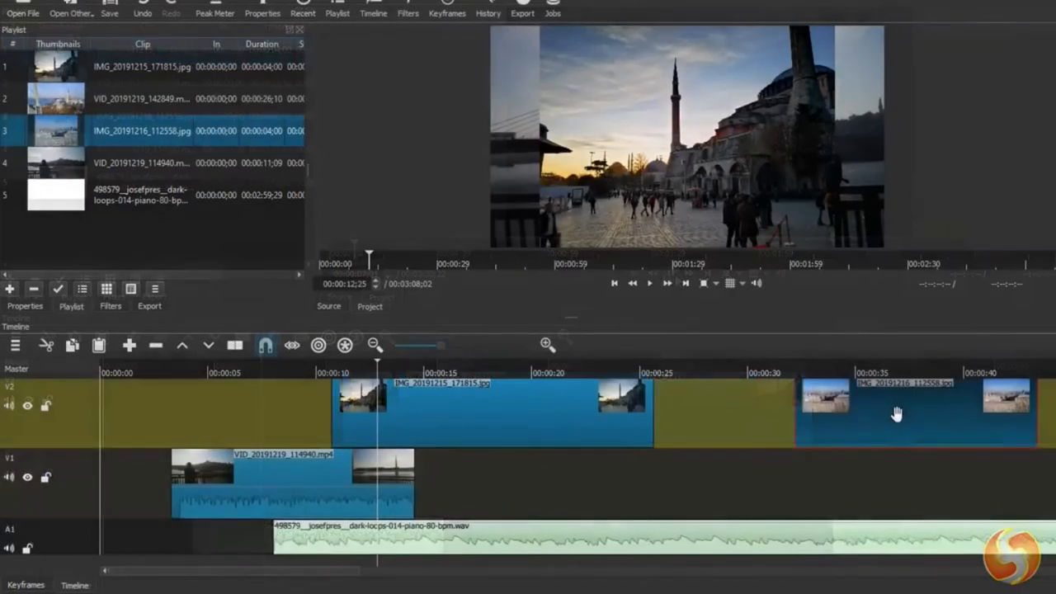
- Overlap IMG_20191216_112558 with IMG_20191215_171815 on V2 by about 3.5 seconds to create a transition, and play it back
{"action": "left_click_drag", "start_coordinate": [896, 413], "coordinate": [664, 418]}
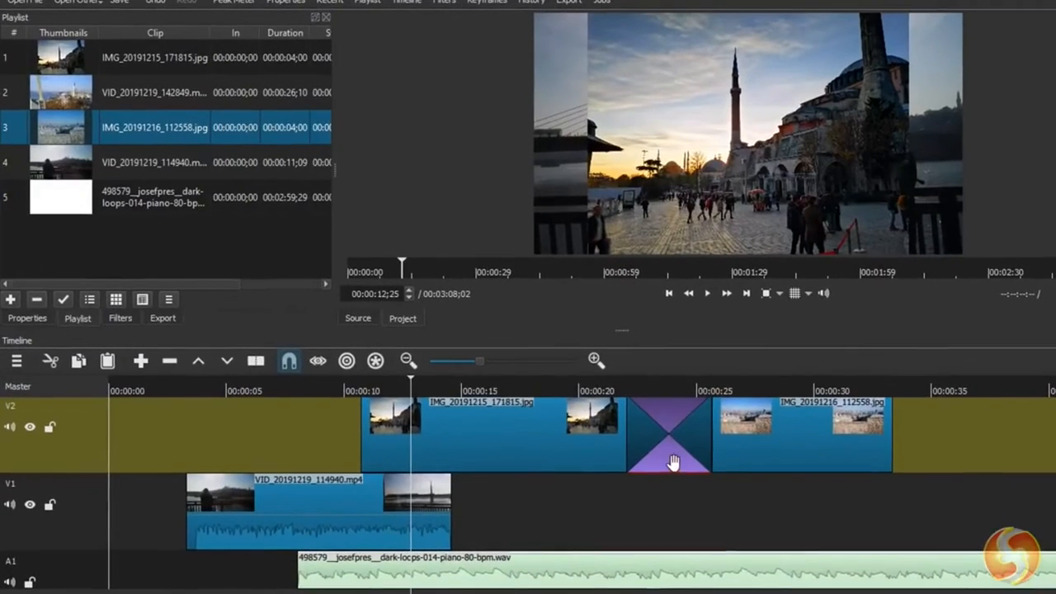
{"action": "left_click", "coordinate": [571, 387]}
{"action": "key", "text": "space"}
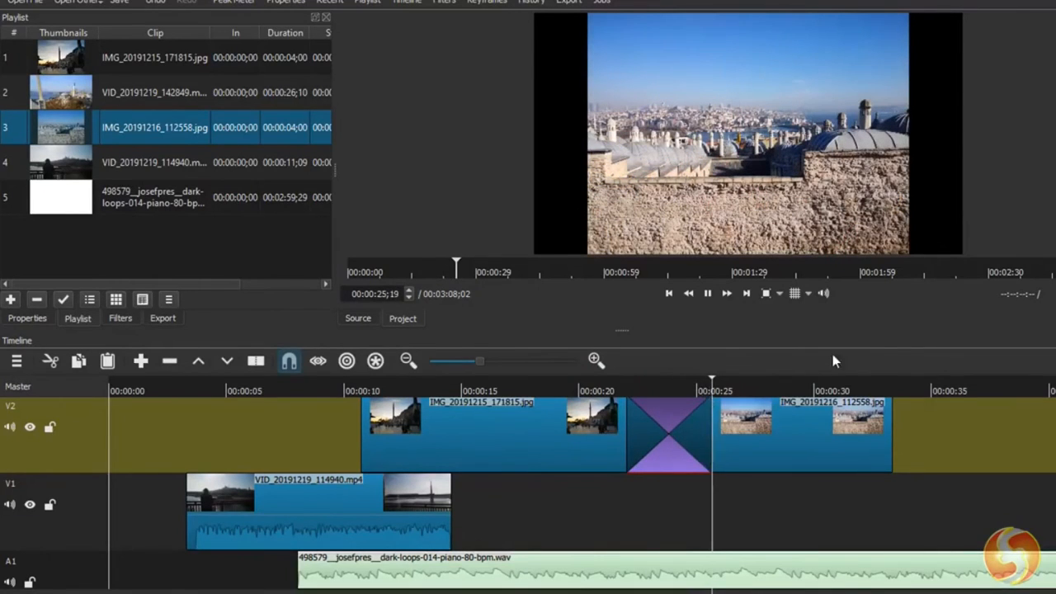
- With the playhead at 00:00:24;02, set the V2 transition's video type to Matrix Snake Horizontal in its properties
{"action": "left_click", "coordinate": [675, 384]}
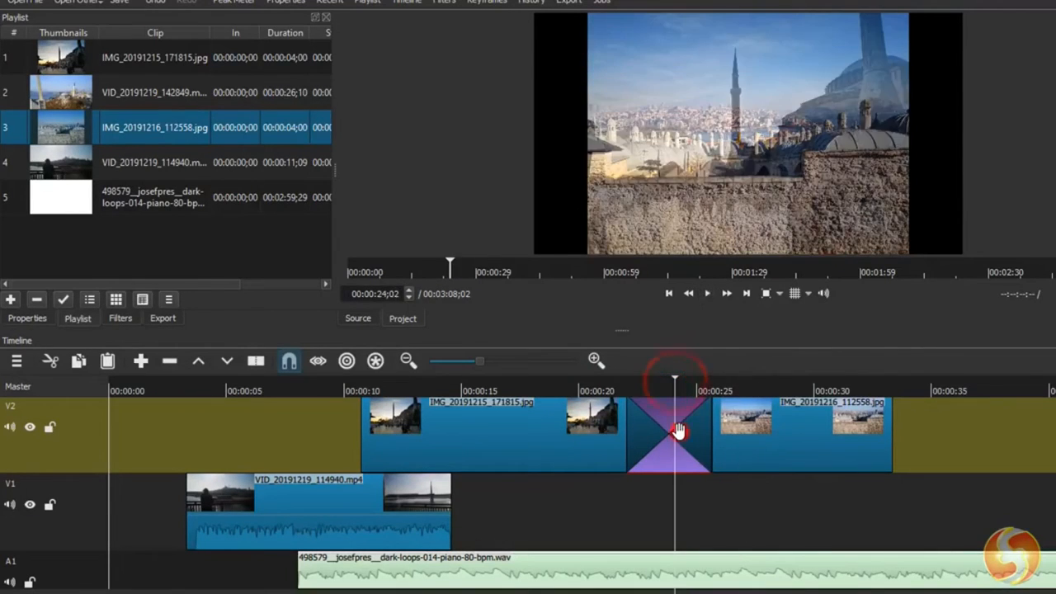
{"action": "right_click", "coordinate": [676, 431]}
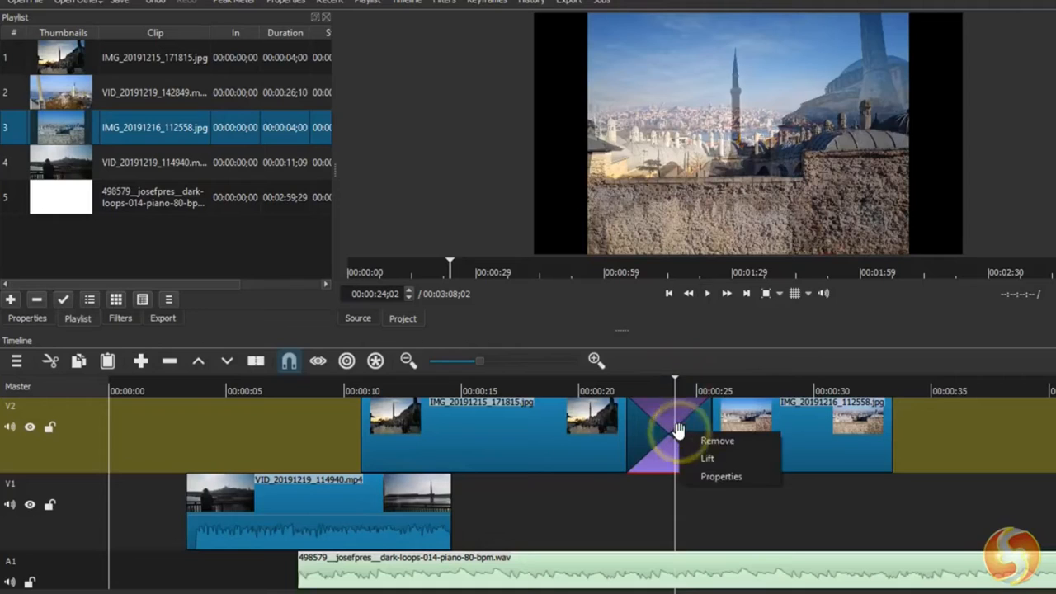
{"action": "left_click", "coordinate": [722, 476]}
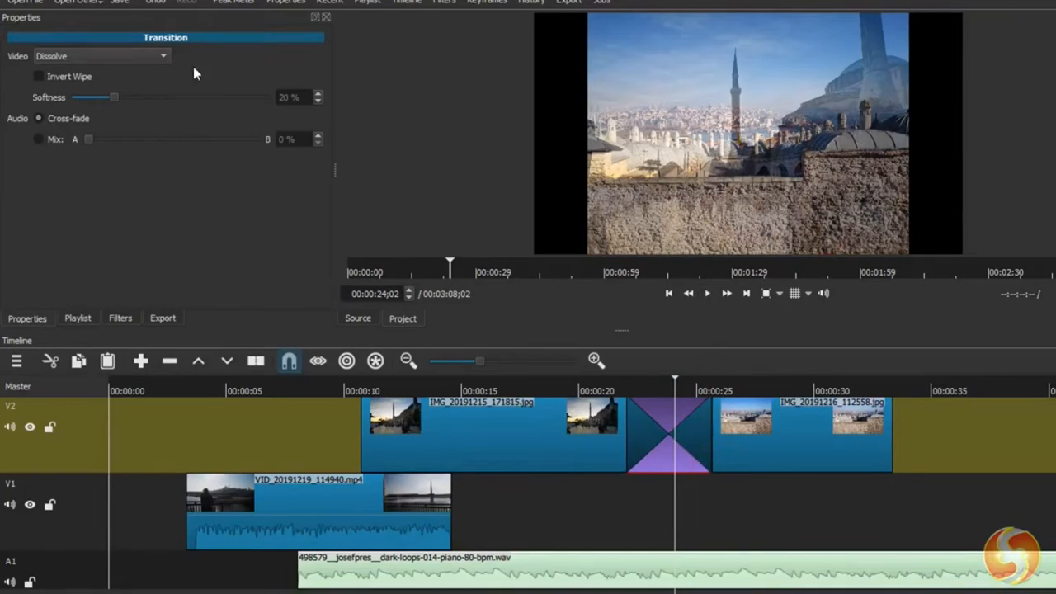
{"action": "left_click", "coordinate": [137, 55]}
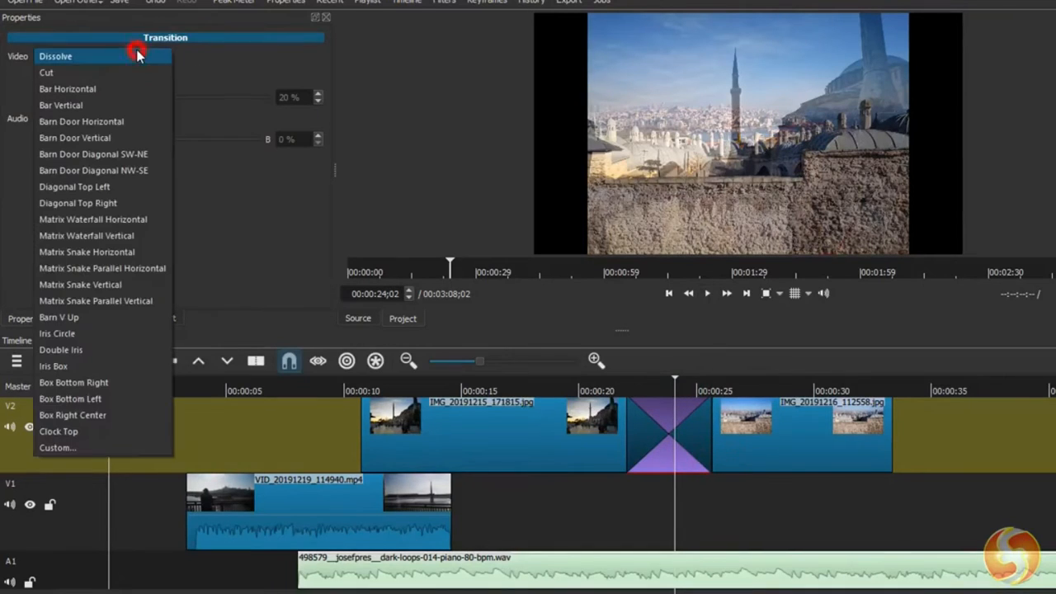
{"action": "left_click", "coordinate": [113, 252]}
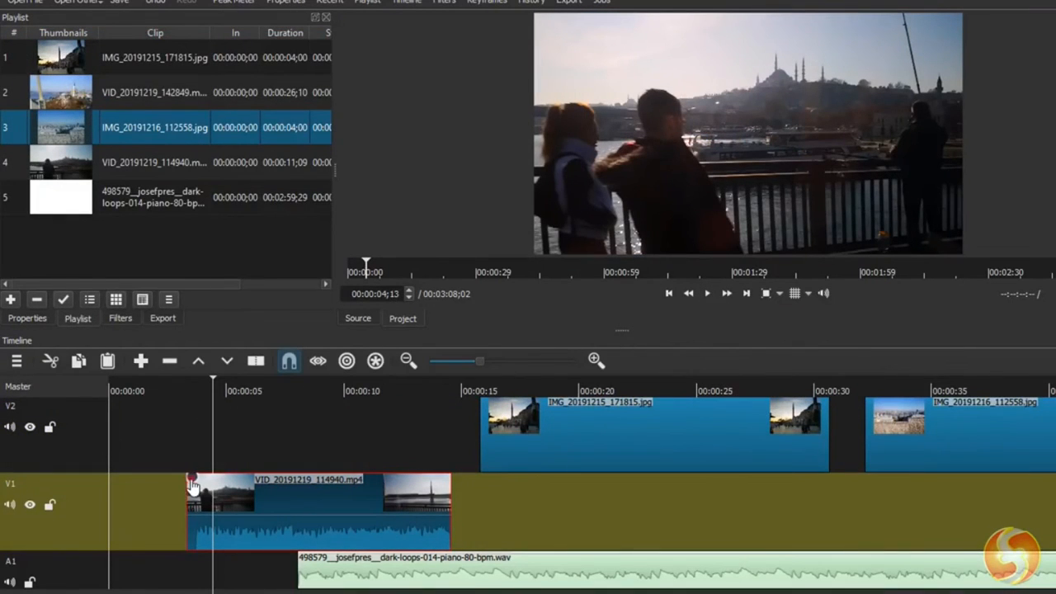
- Add a fade-in of about 3 seconds to VID_20191219_114940 on V1 and play it back
{"action": "left_click_drag", "start_coordinate": [192, 481], "coordinate": [272, 493]}
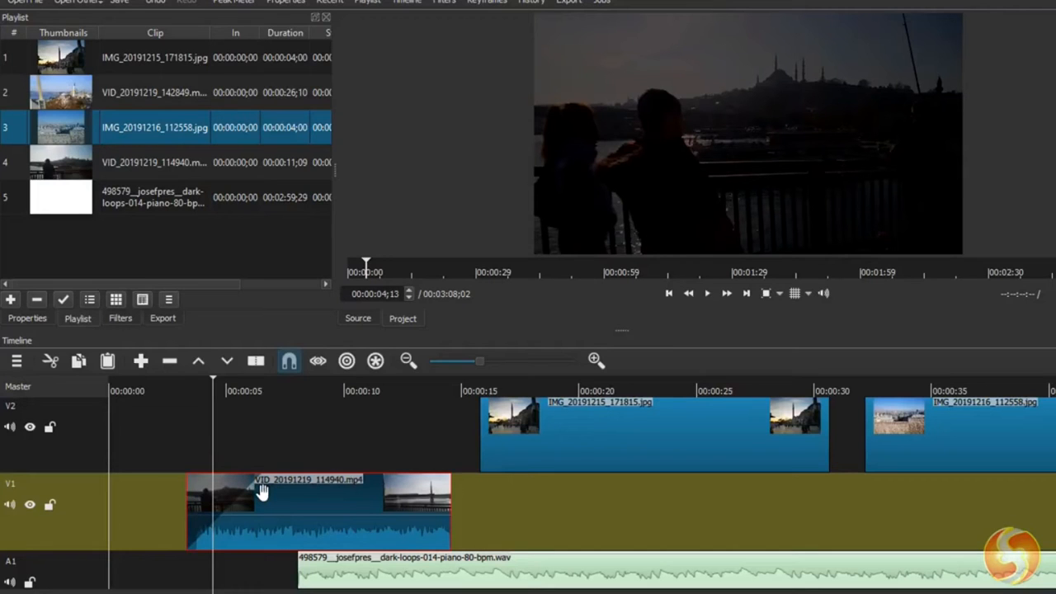
{"action": "left_click", "coordinate": [707, 292]}
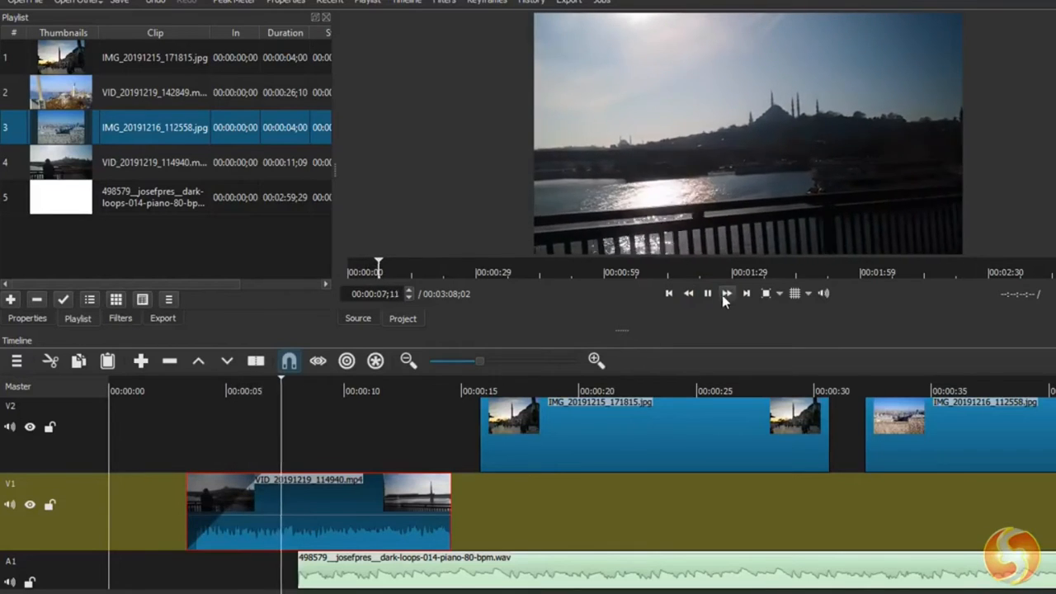
{"action": "left_click", "coordinate": [712, 295]}
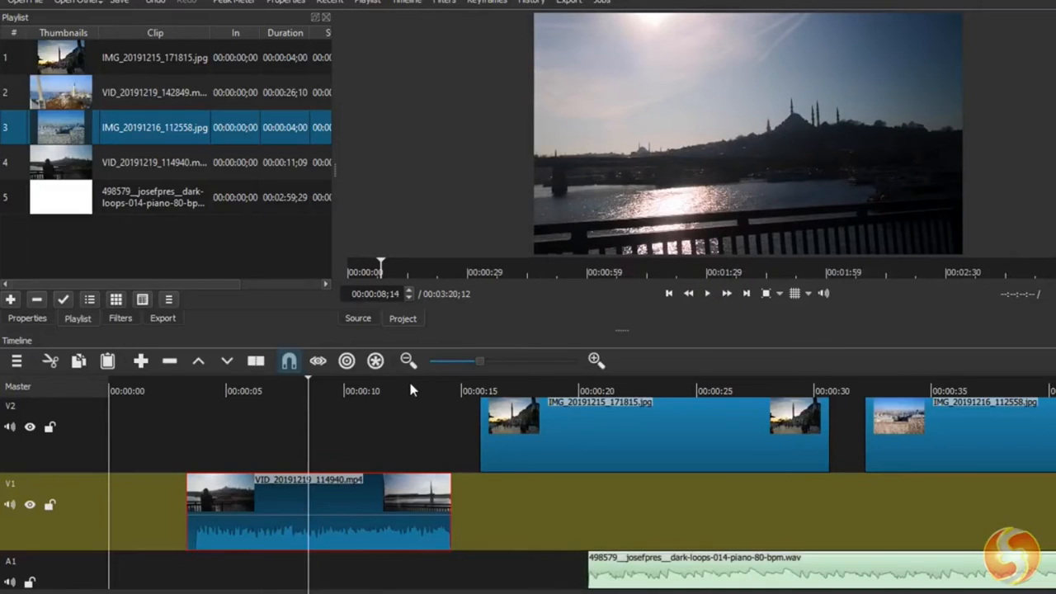
- Trim the end of VID_20191219_114940 on V1 to a length of about 2.5 seconds and play it back
{"action": "left_click_drag", "start_coordinate": [449, 514], "coordinate": [363, 519]}
{"action": "left_click", "coordinate": [190, 384]}
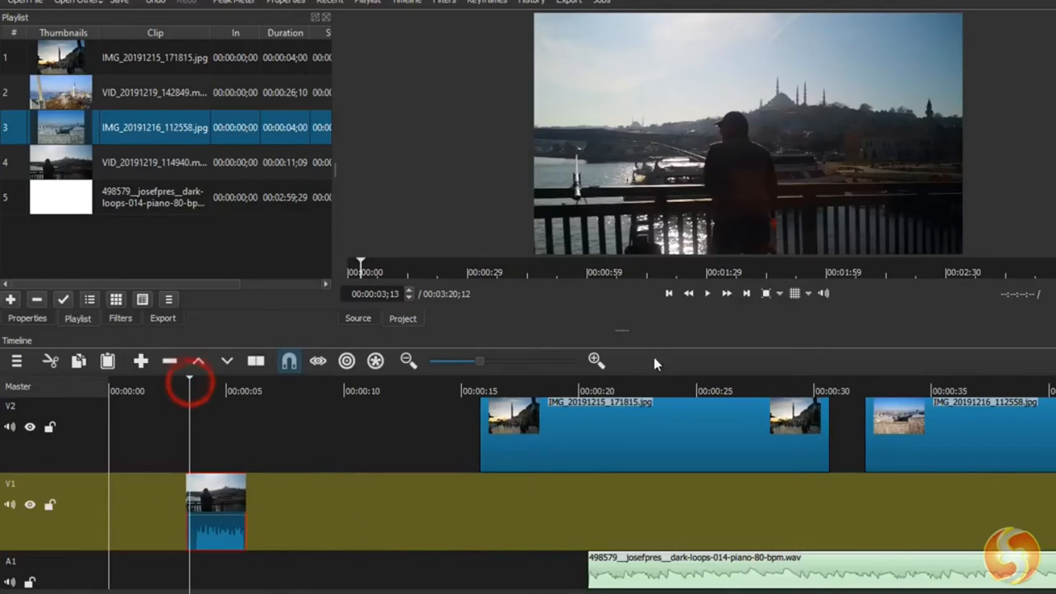
{"action": "left_click", "coordinate": [708, 294]}
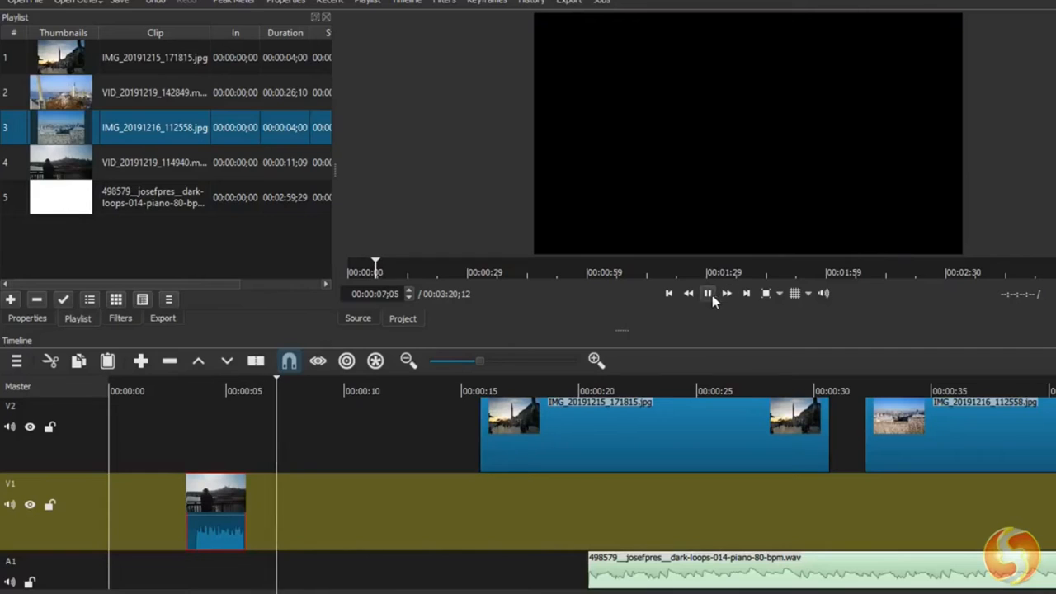
{"action": "left_click", "coordinate": [708, 293]}
- Move VID_20191219_114940 on V1 to start at about 1 second and lock the V1 track
{"action": "left_click_drag", "start_coordinate": [366, 509], "coordinate": [270, 504]}
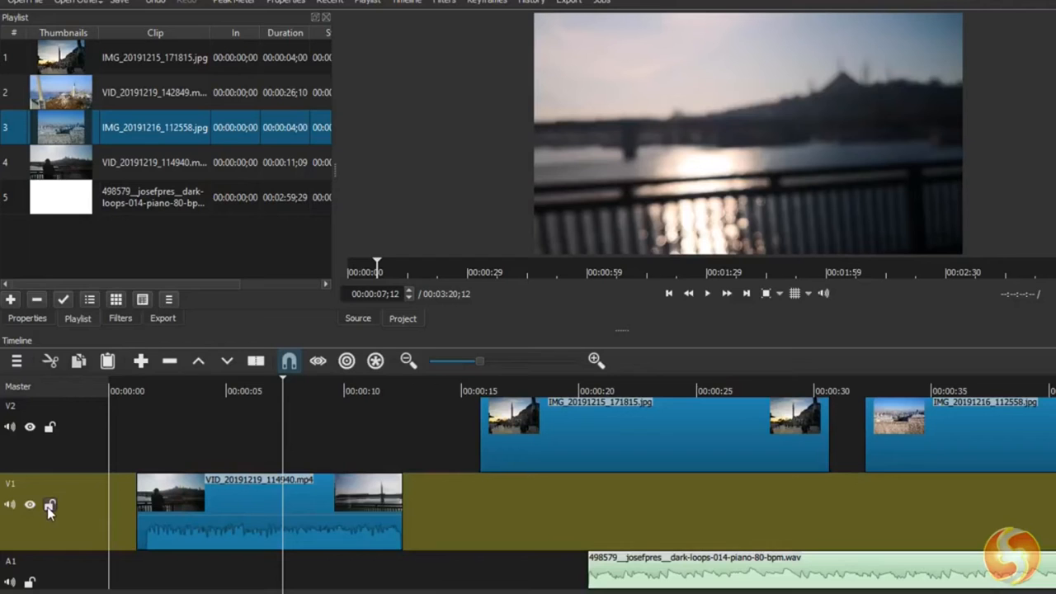
{"action": "left_click", "coordinate": [50, 505]}
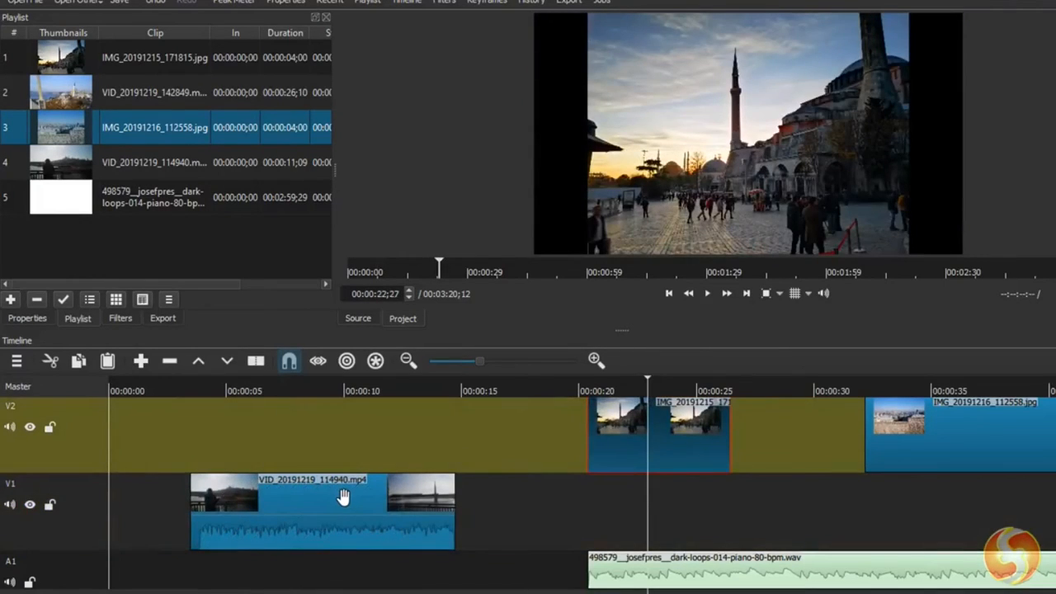
- With the playhead at 00:00:08;25, examine the video, audio and metadata properties of VID_20191219_114940 on V1
{"action": "left_click", "coordinate": [344, 496]}
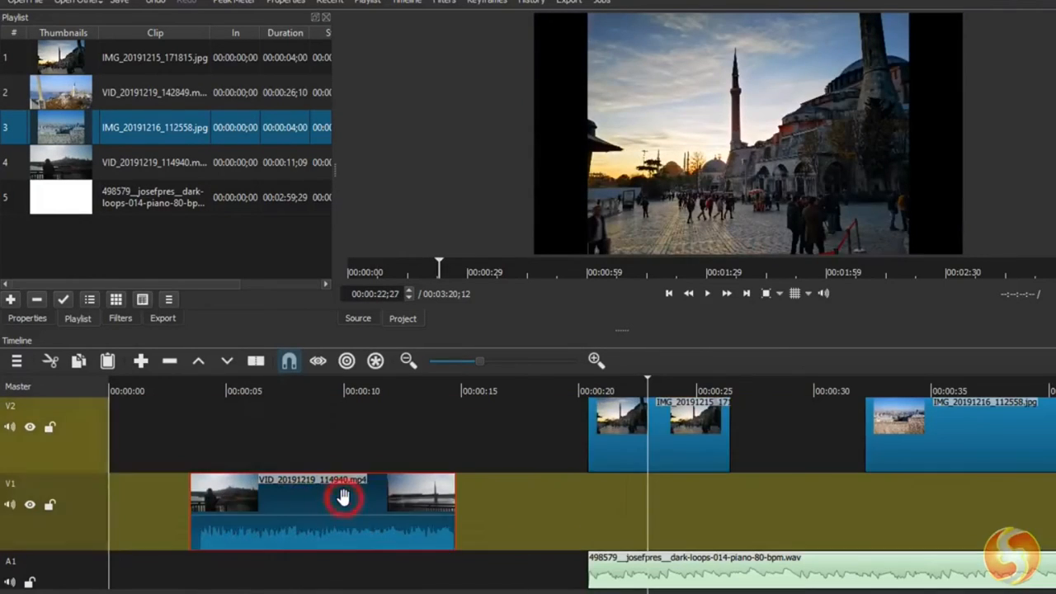
{"action": "left_click", "coordinate": [317, 391]}
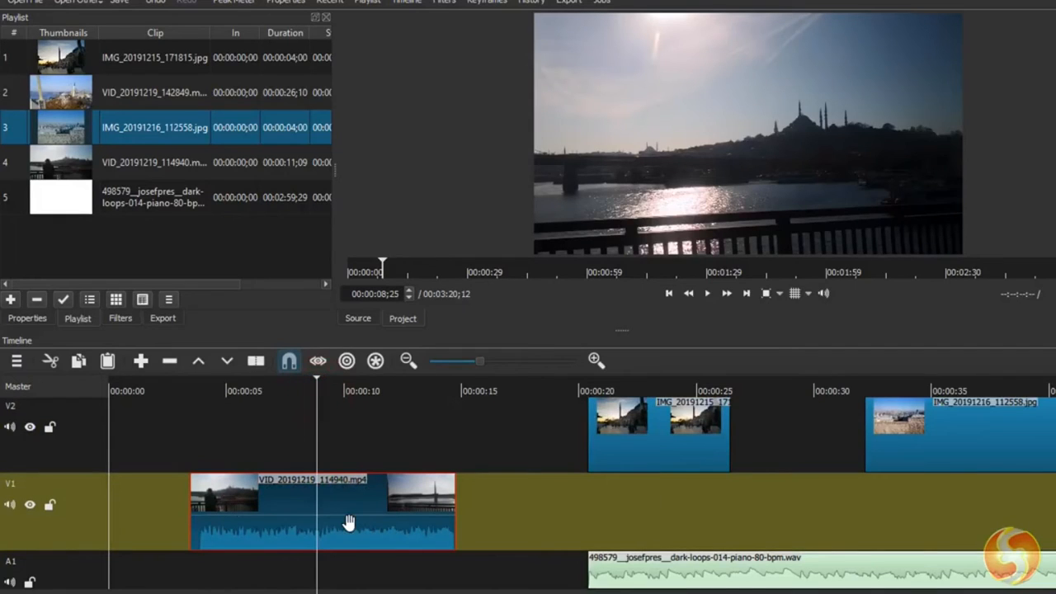
{"action": "left_click", "coordinate": [28, 318]}
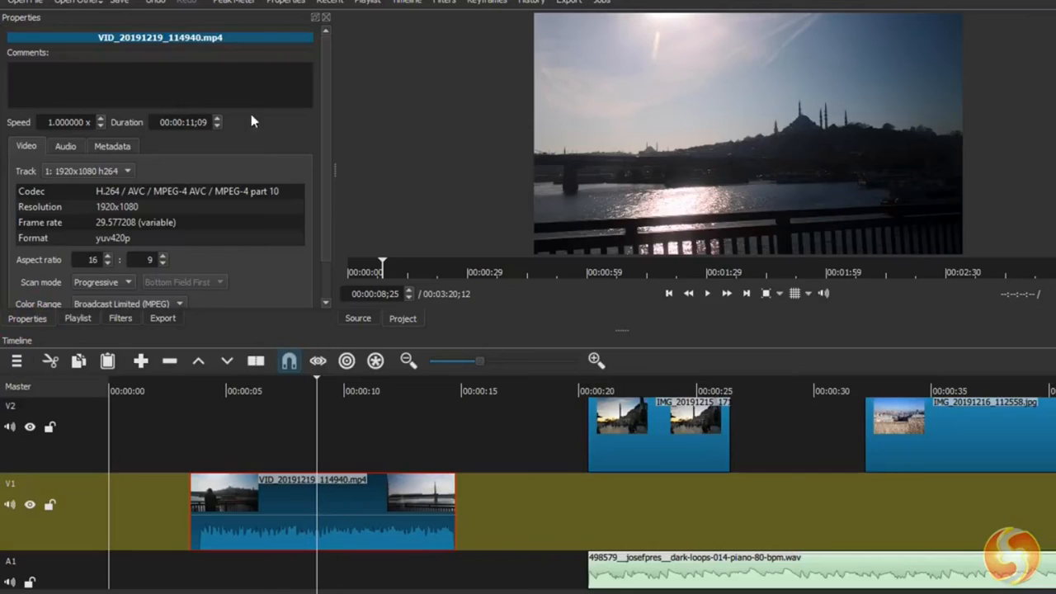
{"action": "left_click_drag", "start_coordinate": [322, 164], "coordinate": [328, 205]}
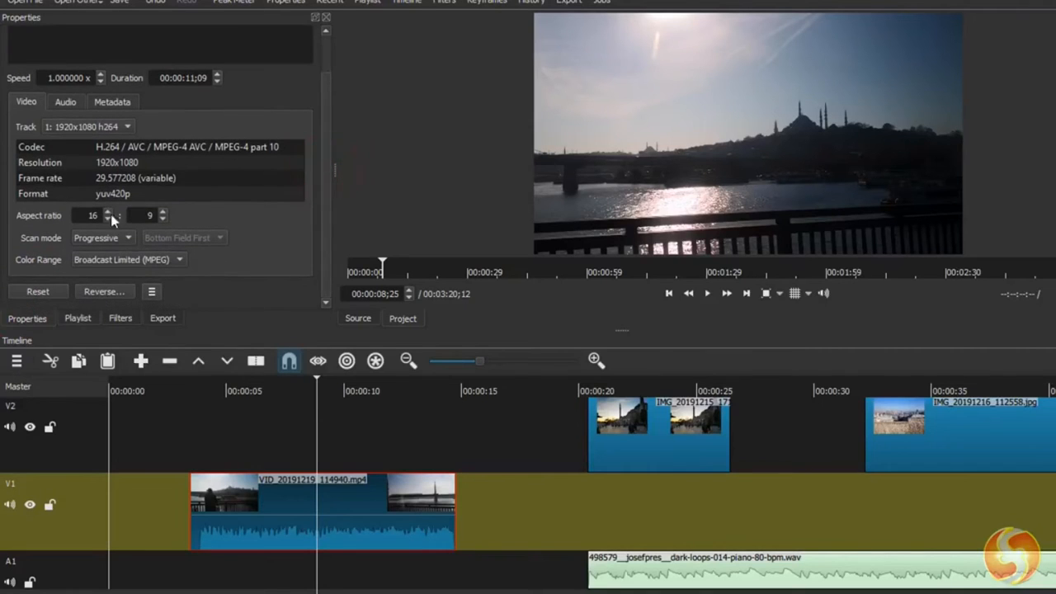
{"action": "left_click", "coordinate": [62, 101]}
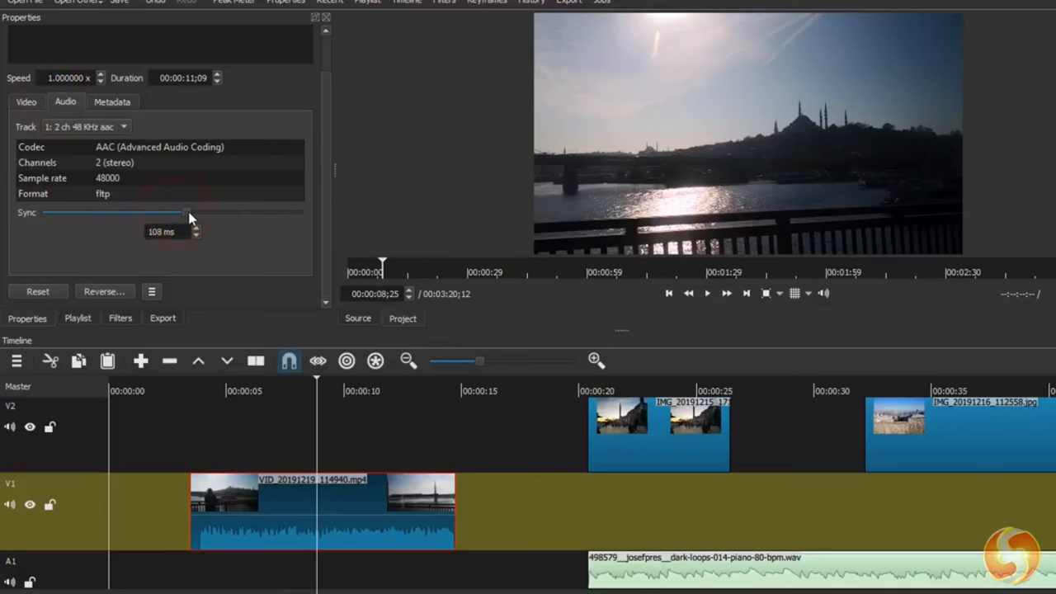
{"action": "scroll", "coordinate": [181, 215], "scroll_direction": "up", "scroll_amount": 2}
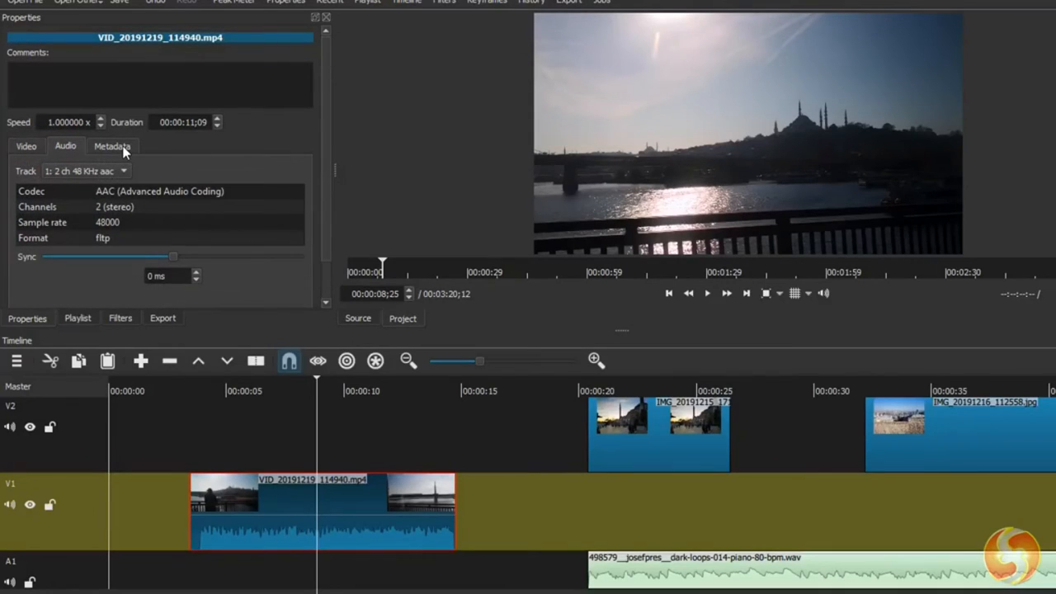
{"action": "left_click", "coordinate": [121, 148]}
{"action": "left_click_drag", "start_coordinate": [298, 201], "coordinate": [299, 242]}
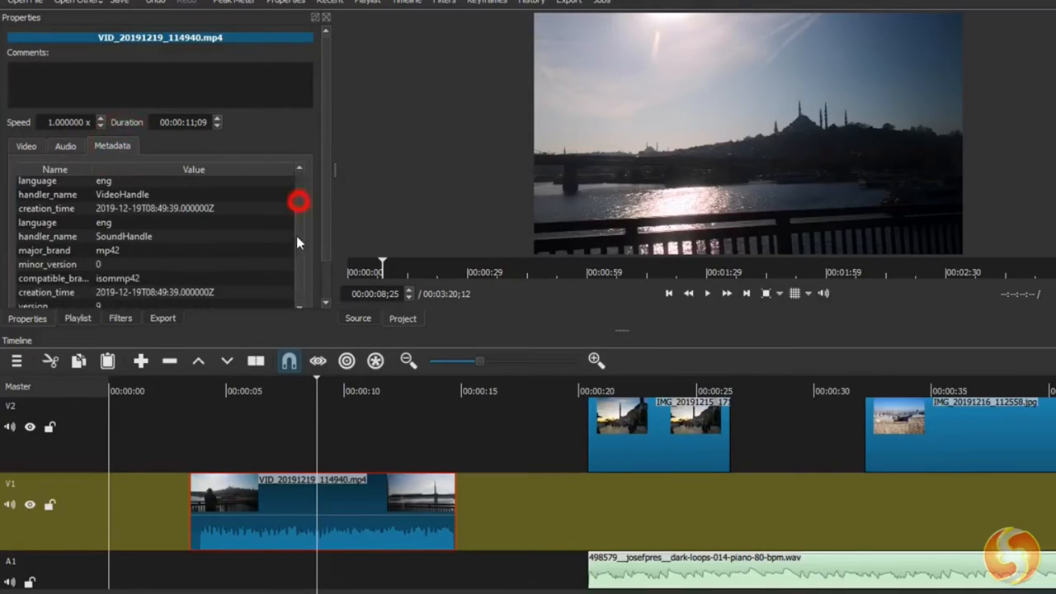
{"action": "scroll", "coordinate": [148, 280], "scroll_direction": "up", "scroll_amount": 1}
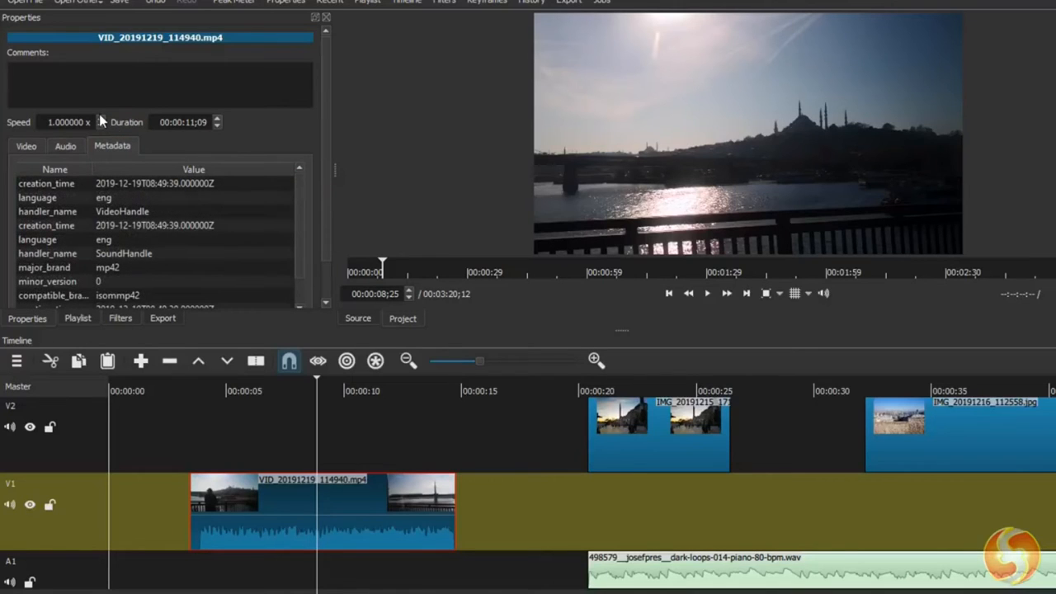
- Set the playback speed of VID_20191219_114940 to 2x and play the clip back
{"action": "left_click", "coordinate": [100, 119]}
{"action": "type", "text": "2x"}
{"action": "left_click", "coordinate": [189, 123]}
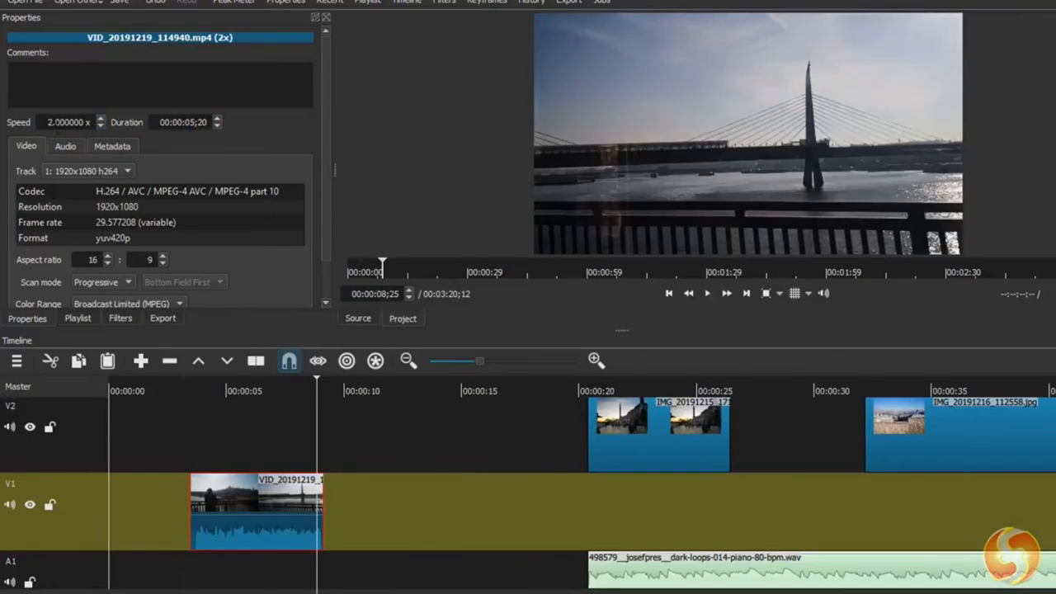
{"action": "left_click", "coordinate": [708, 293]}
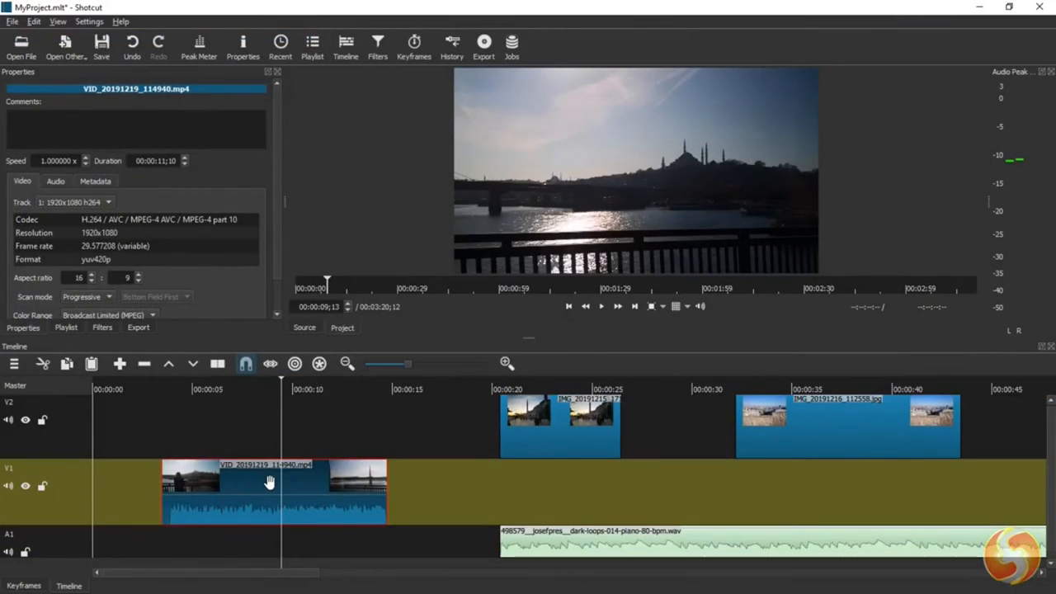
- Cut VID_20191219_114940 from V1 and paste it back on the track at 00:00:12;05
{"action": "key", "text": "Delete"}
{"action": "left_click", "coordinate": [337, 390]}
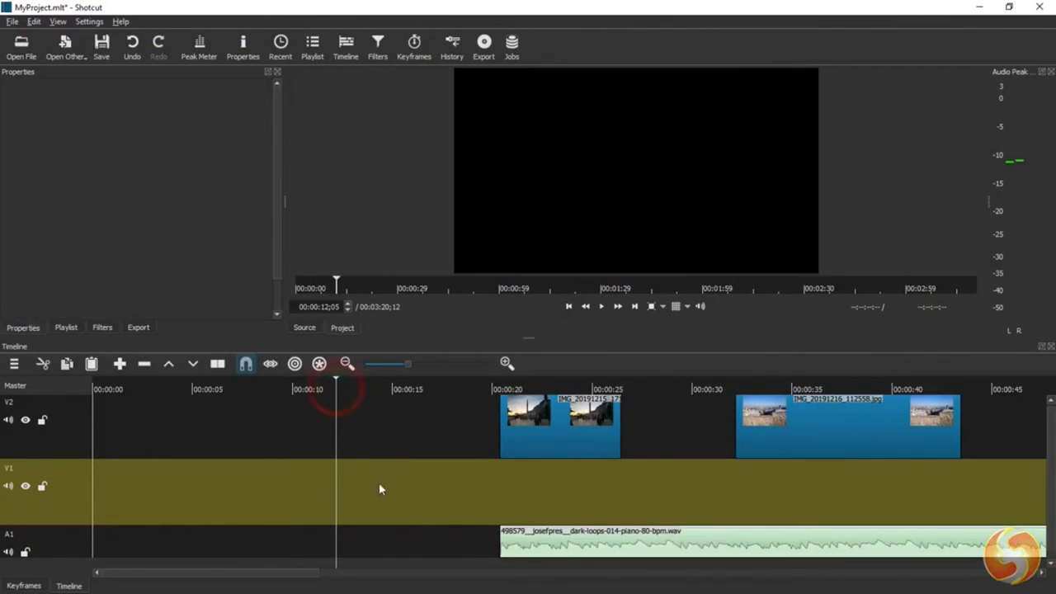
{"action": "key", "text": "ctrl+v"}
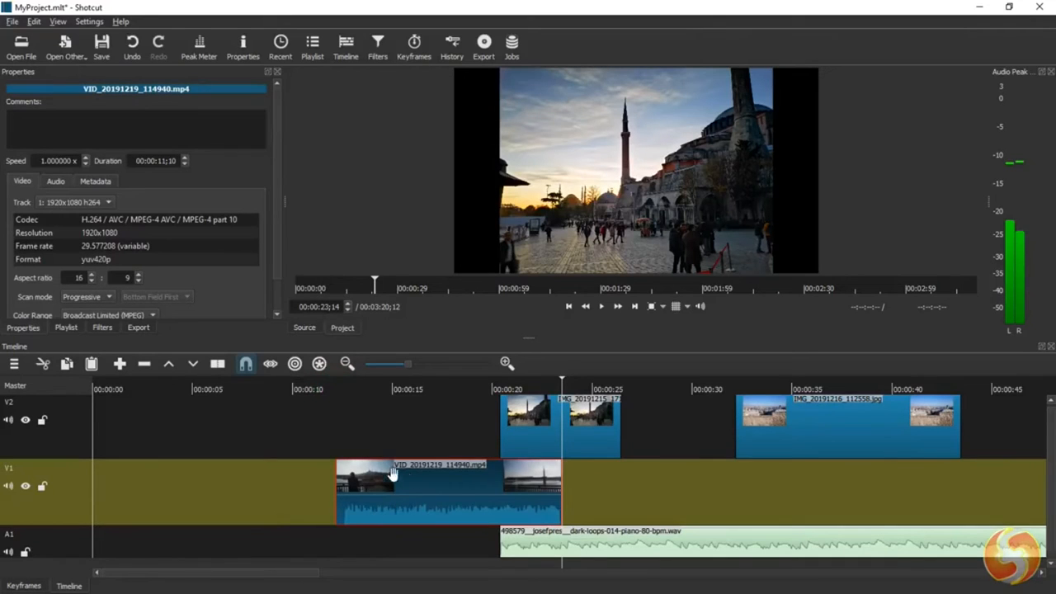
- Split VID_20191219_114940 on V1 at 00:00:15;09 and move the first part to start at about 10.5 seconds
{"action": "left_click", "coordinate": [420, 384]}
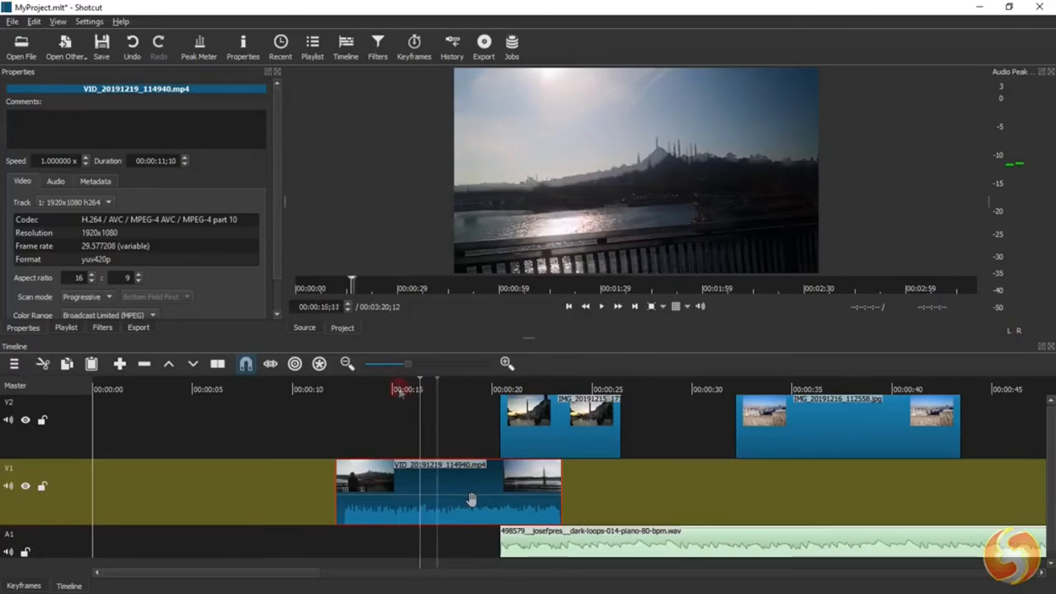
{"action": "left_click", "coordinate": [399, 389]}
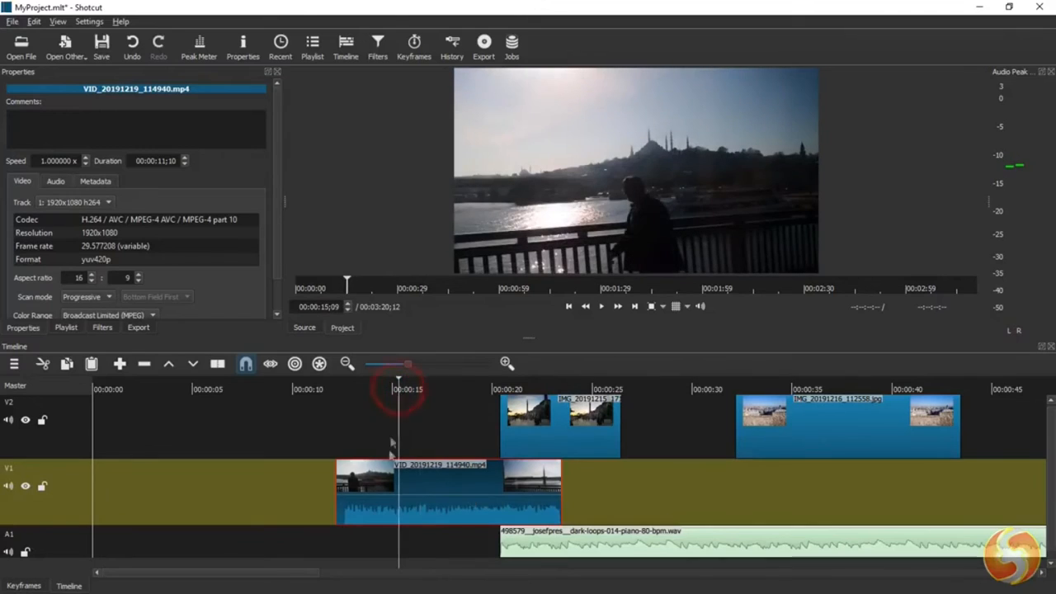
{"action": "left_click", "coordinate": [216, 366]}
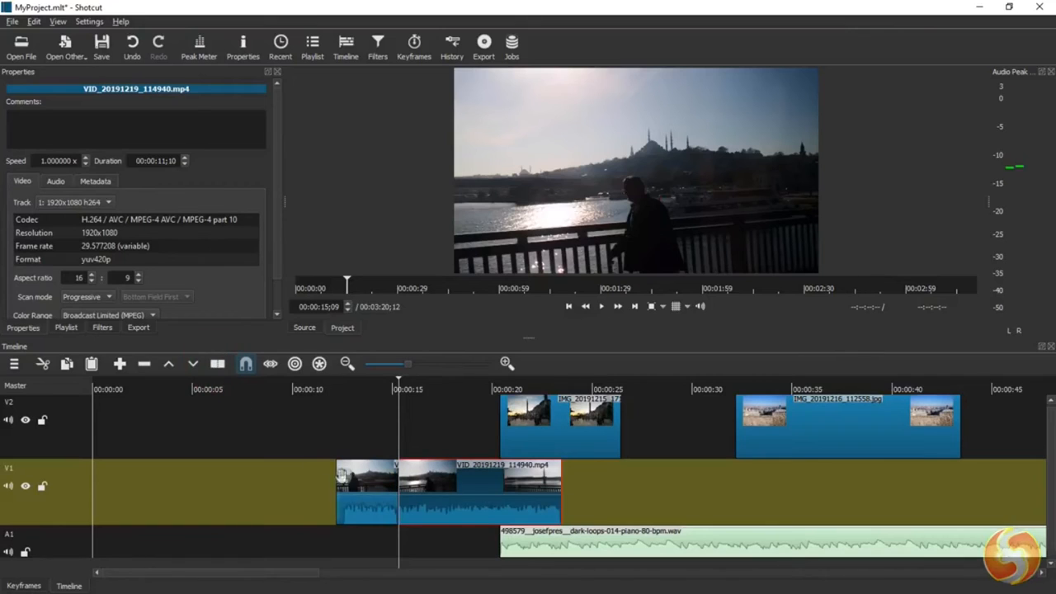
{"action": "left_click_drag", "start_coordinate": [367, 481], "coordinate": [334, 482]}
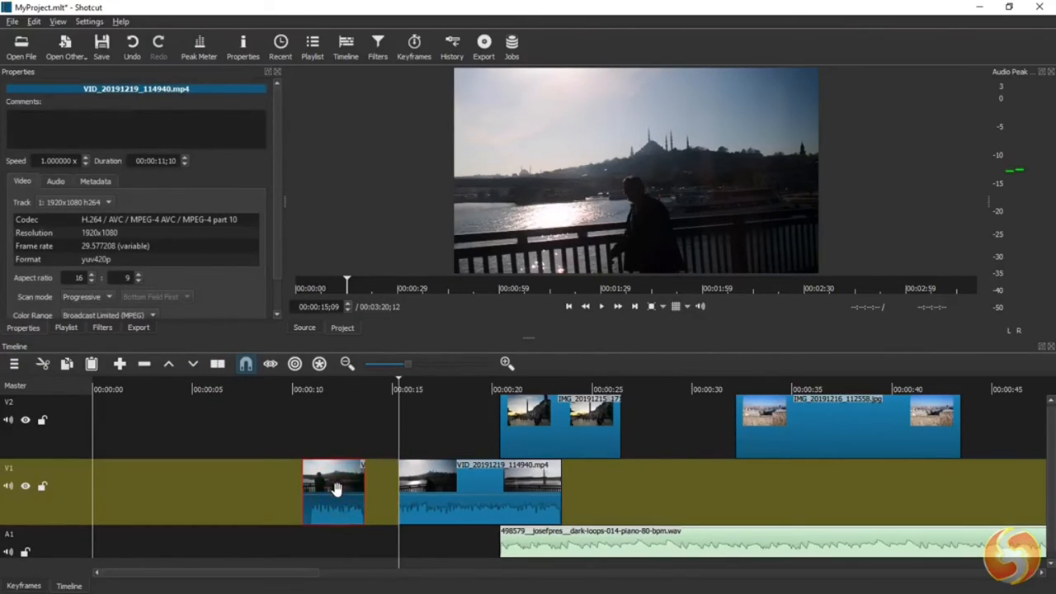
- Delete both parts of VID_20191219_114940 from V1 and IMG_20191215_171815 from V2
{"action": "key", "text": "Delete"}
{"action": "left_click", "coordinate": [443, 495]}
{"action": "key", "text": "Delete"}
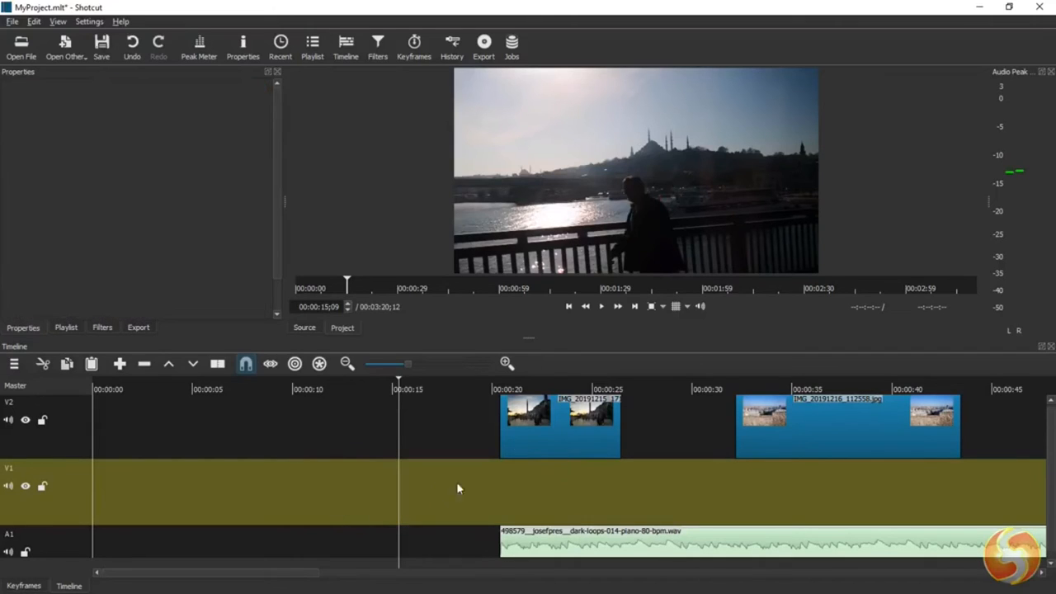
{"action": "left_click", "coordinate": [571, 421]}
{"action": "key", "text": "Delete"}
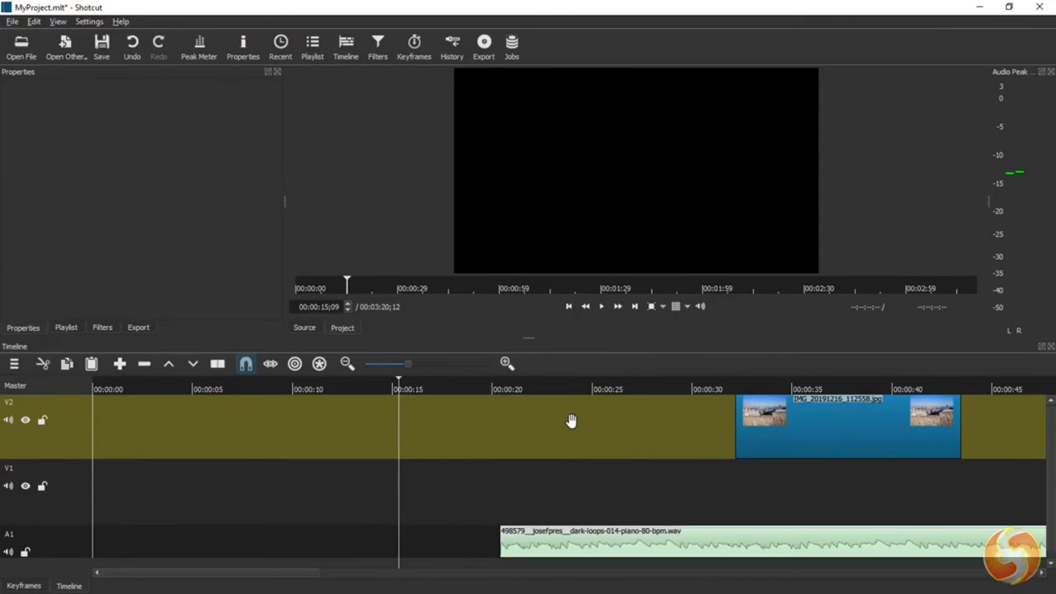
- Undo the three clip deletions, the move of the first part and the split on V1
{"action": "left_click", "coordinate": [133, 45]}
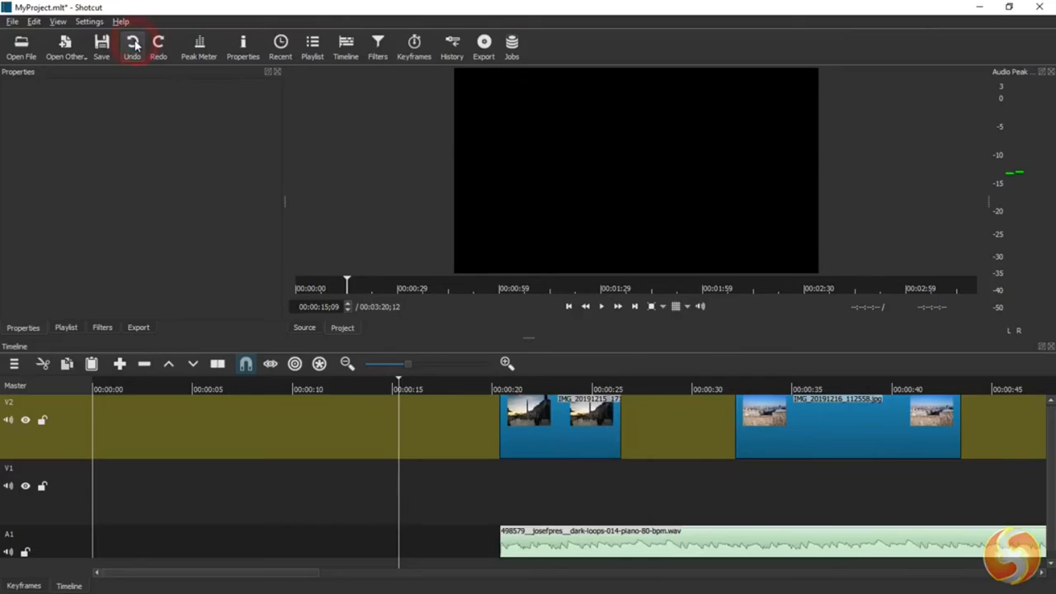
{"action": "left_click", "coordinate": [133, 46]}
{"action": "left_click", "coordinate": [133, 45]}
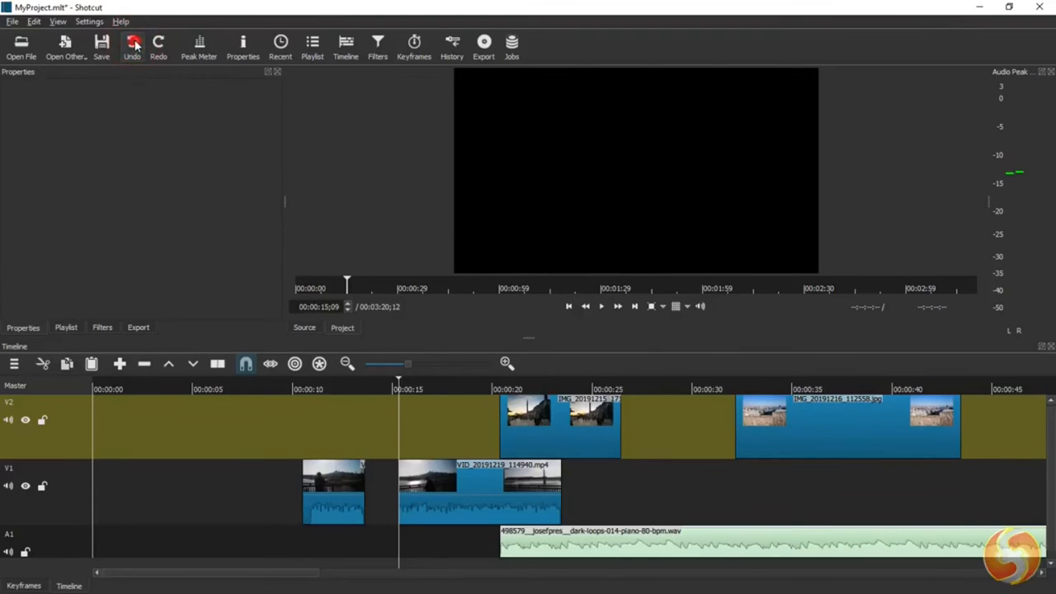
{"action": "left_click", "coordinate": [135, 45]}
{"action": "left_click", "coordinate": [134, 44]}
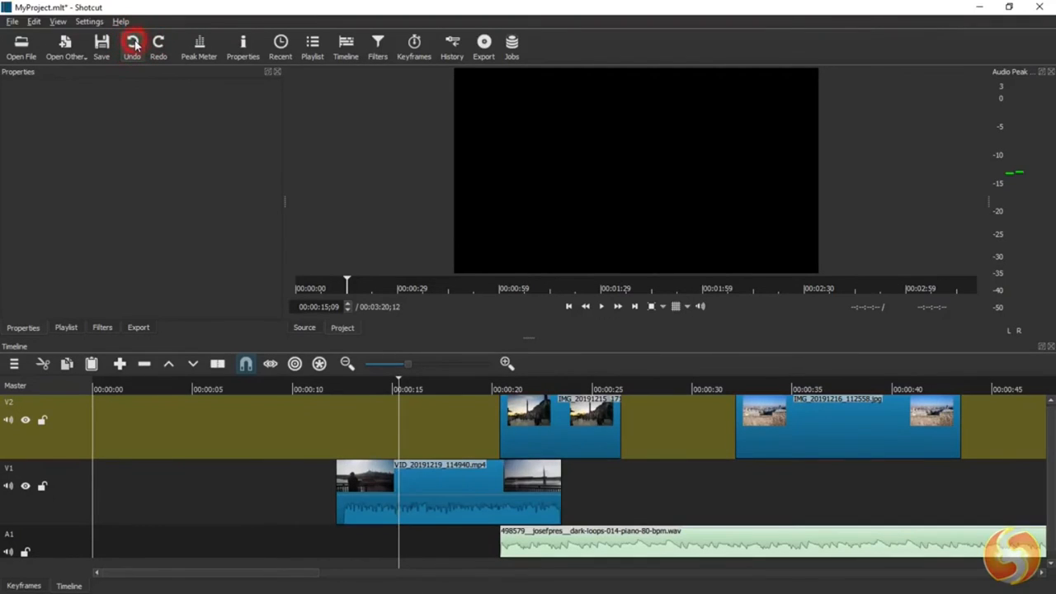
- Show the edit history and revert step by step past the removal from the track to the earlier clip property changes
{"action": "left_click", "coordinate": [453, 48]}
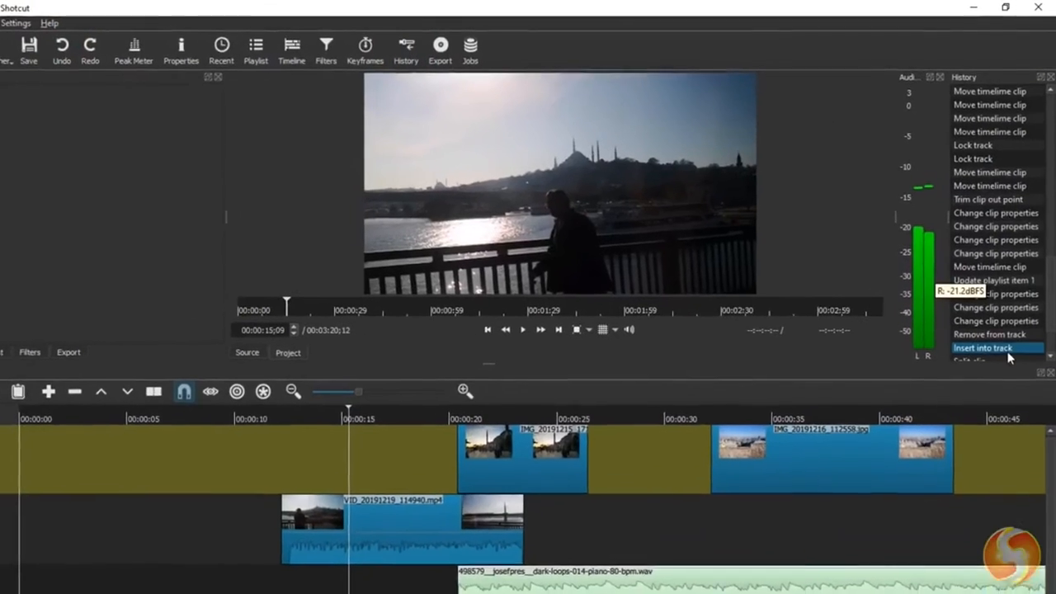
{"action": "left_click", "coordinate": [998, 334]}
{"action": "left_click", "coordinate": [998, 321]}
{"action": "left_click", "coordinate": [998, 307]}
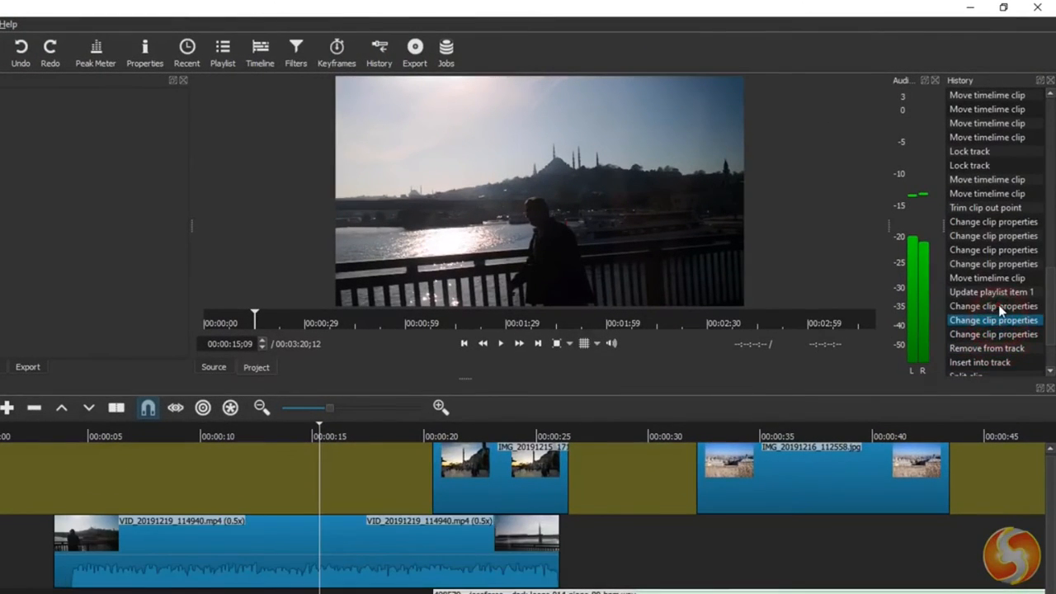
{"action": "left_click", "coordinate": [1000, 307]}
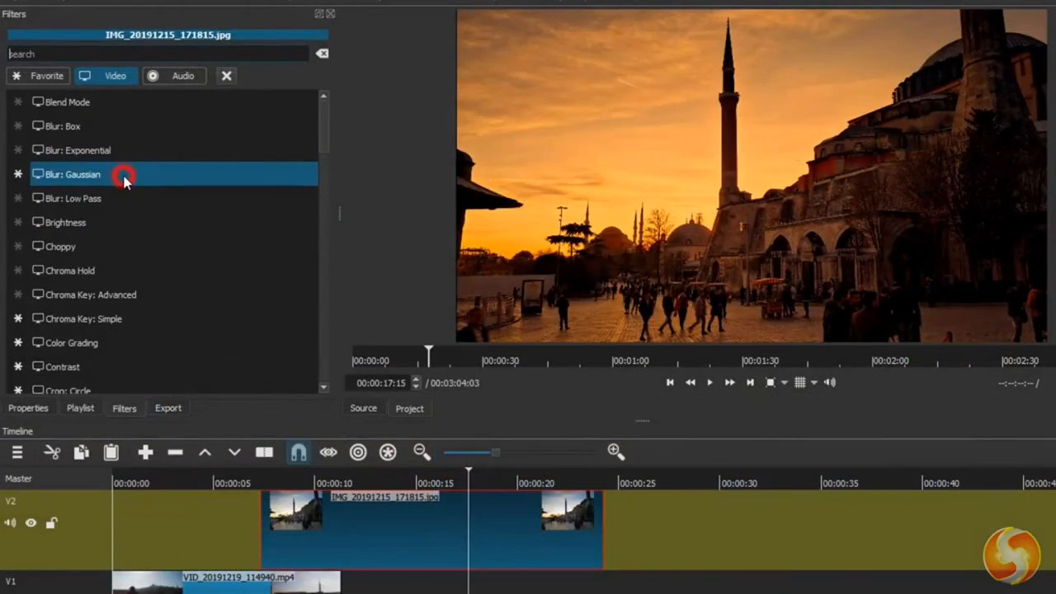
- Add the Blur: Gaussian filter to IMG_20191215_171815 on V2 and adjust its blur amount
{"action": "left_click", "coordinate": [123, 177]}
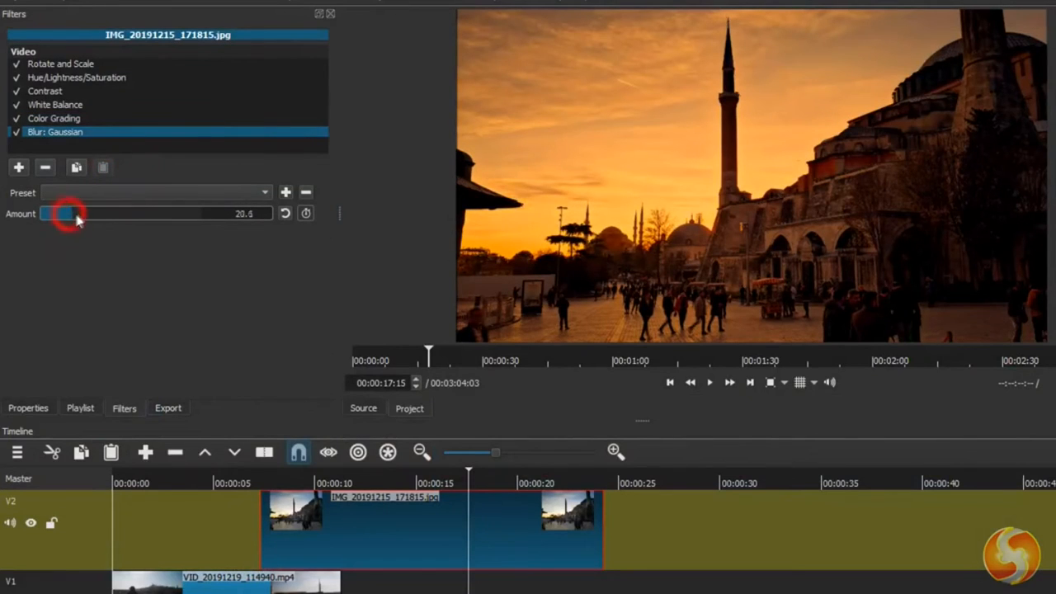
{"action": "mouse_move", "coordinate": [105, 211]}
{"action": "left_mouse_down"}
{"action": "mouse_move", "coordinate": [126, 211]}
{"action": "mouse_move", "coordinate": [94, 217]}
{"action": "left_mouse_up"}
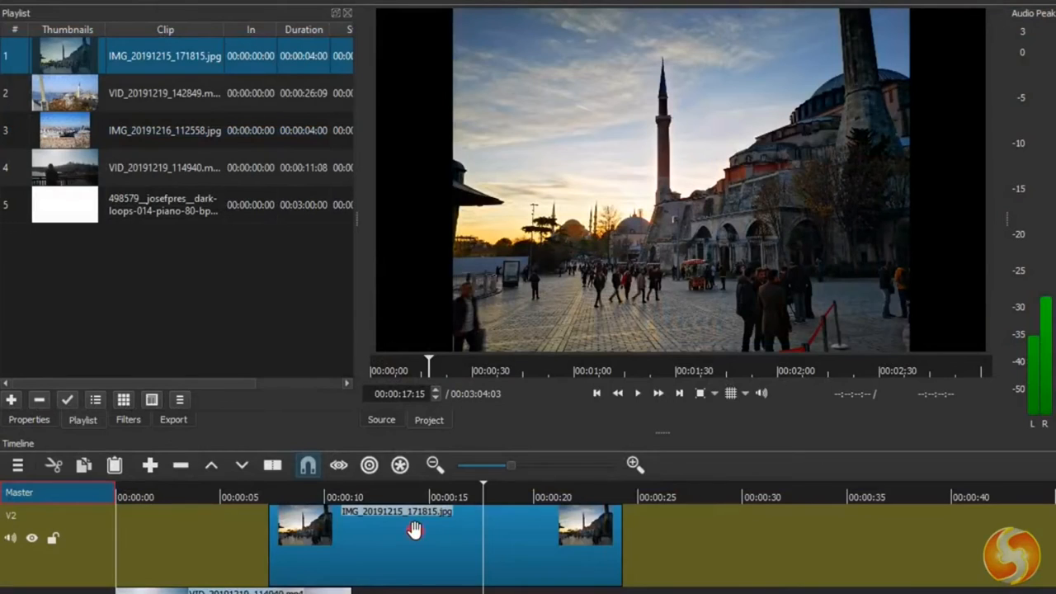
- Add the Rotate and Scale video filter to IMG_20191215_171815 on V2 and enlarge the image to about 133 %
{"action": "left_click", "coordinate": [415, 530]}
{"action": "left_click", "coordinate": [128, 419]}
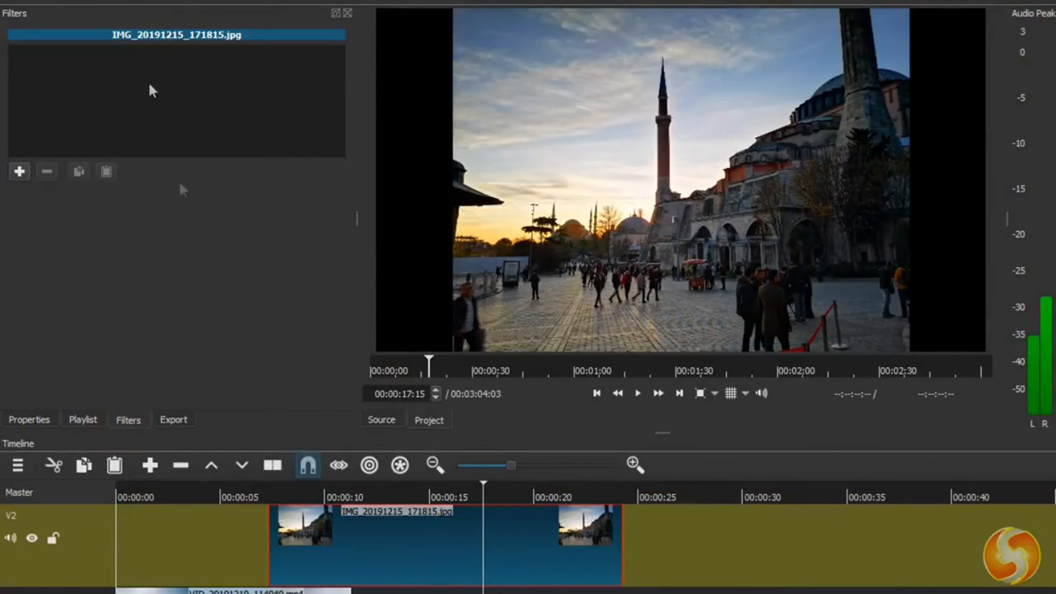
{"action": "left_click", "coordinate": [20, 172]}
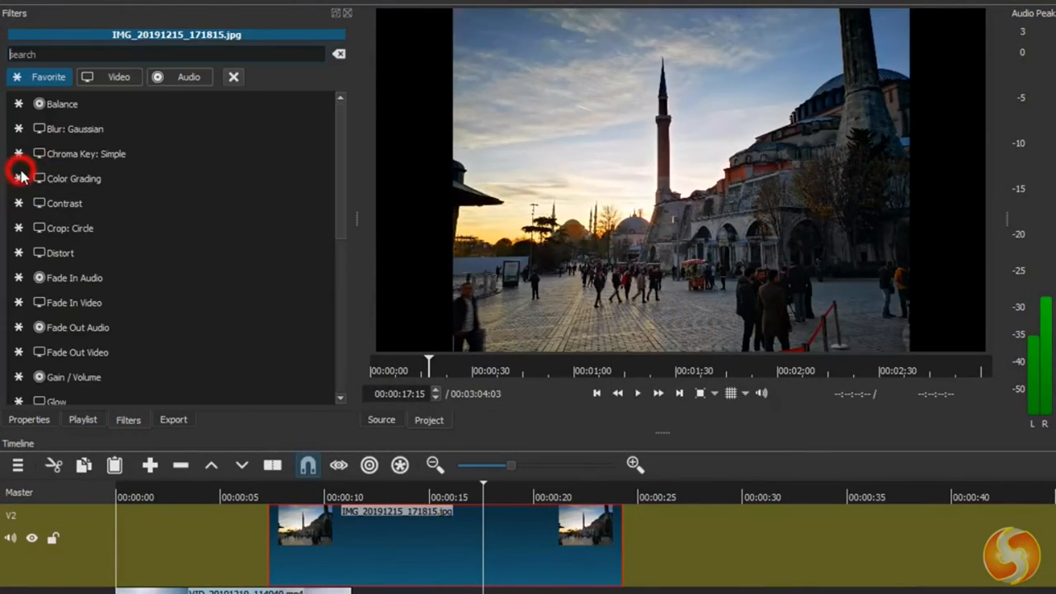
{"action": "left_click", "coordinate": [123, 80]}
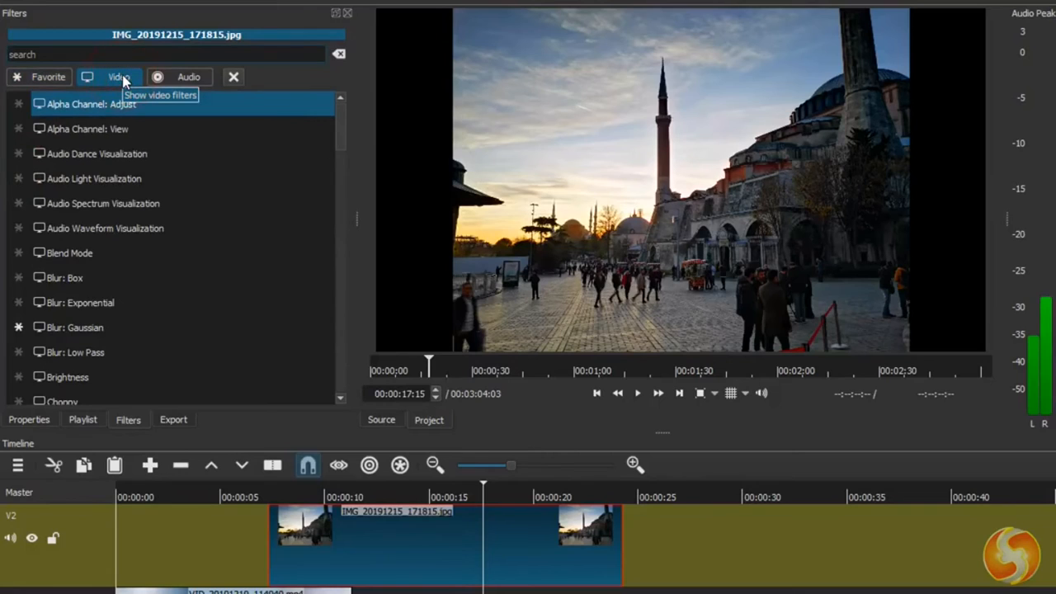
{"action": "scroll", "coordinate": [165, 200], "scroll_direction": "down", "scroll_amount": 12}
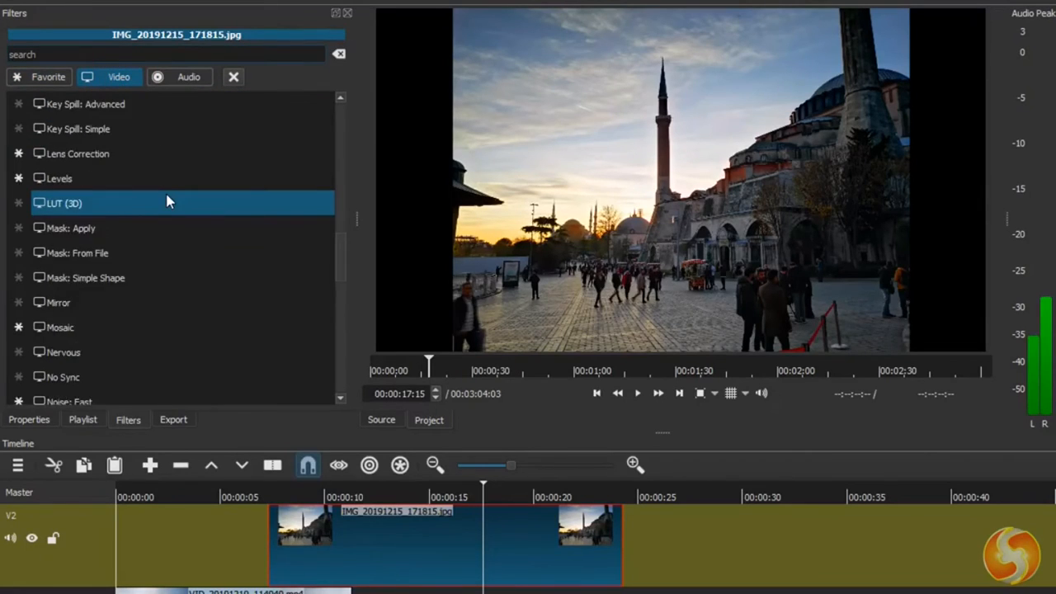
{"action": "scroll", "coordinate": [168, 203], "scroll_direction": "down", "scroll_amount": 6}
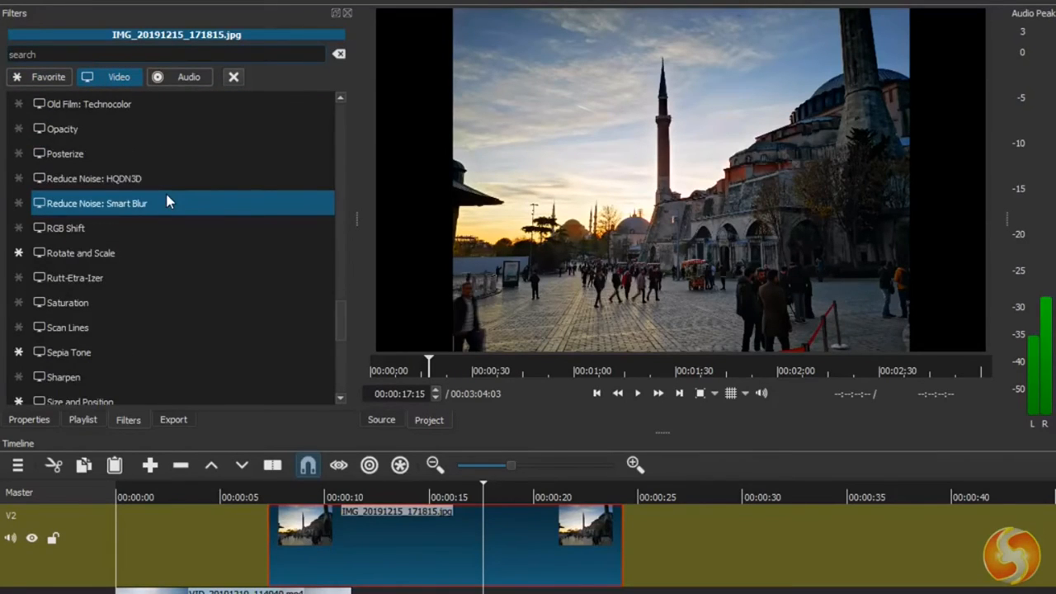
{"action": "left_click", "coordinate": [119, 256]}
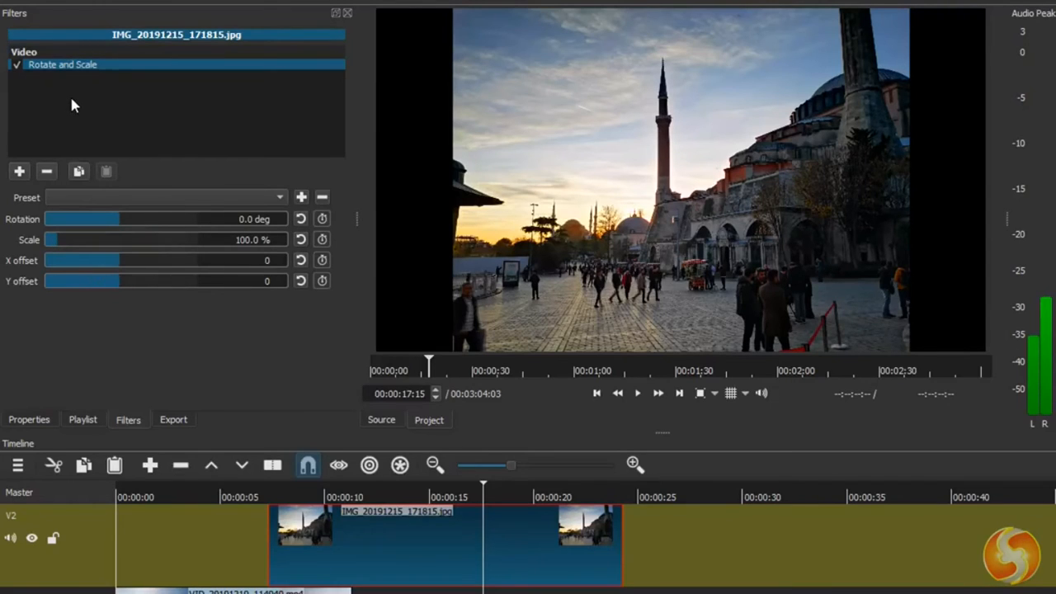
{"action": "left_click_drag", "start_coordinate": [57, 240], "coordinate": [61, 241]}
{"action": "left_click_drag", "start_coordinate": [64, 239], "coordinate": [68, 239]}
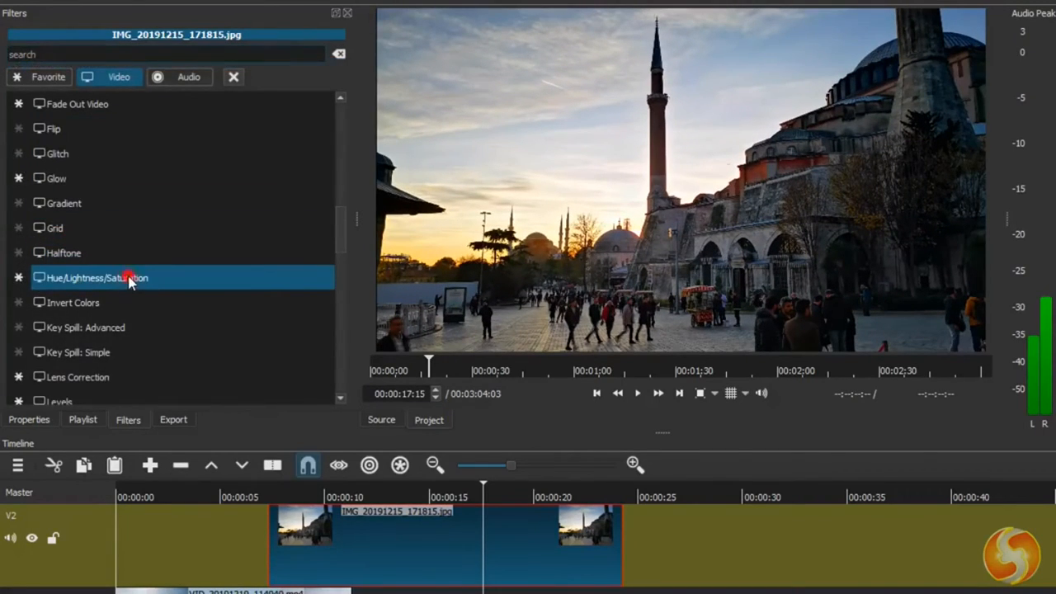
- Add the Hue/Lightness/Saturation and Contrast filters to IMG_20191215_171815 and adjust their values
{"action": "left_click", "coordinate": [130, 279]}
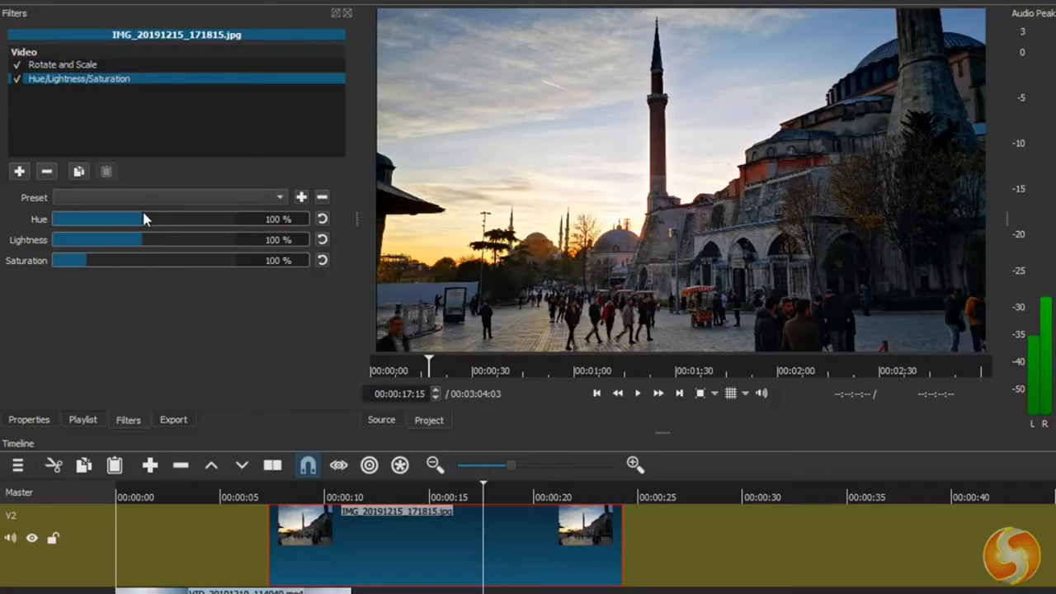
{"action": "left_click_drag", "start_coordinate": [131, 218], "coordinate": [140, 238]}
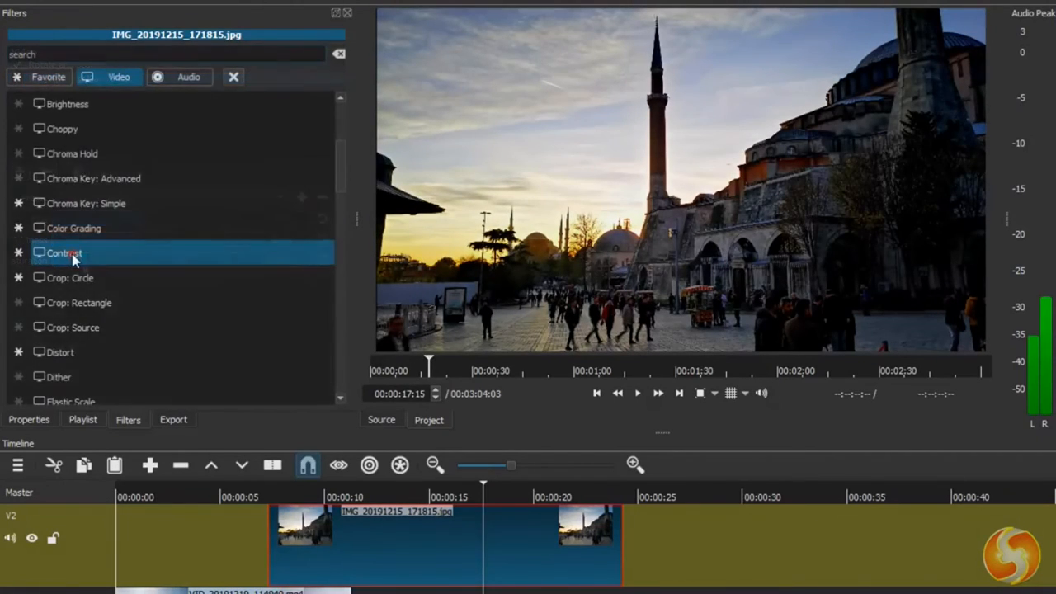
{"action": "left_click", "coordinate": [73, 259]}
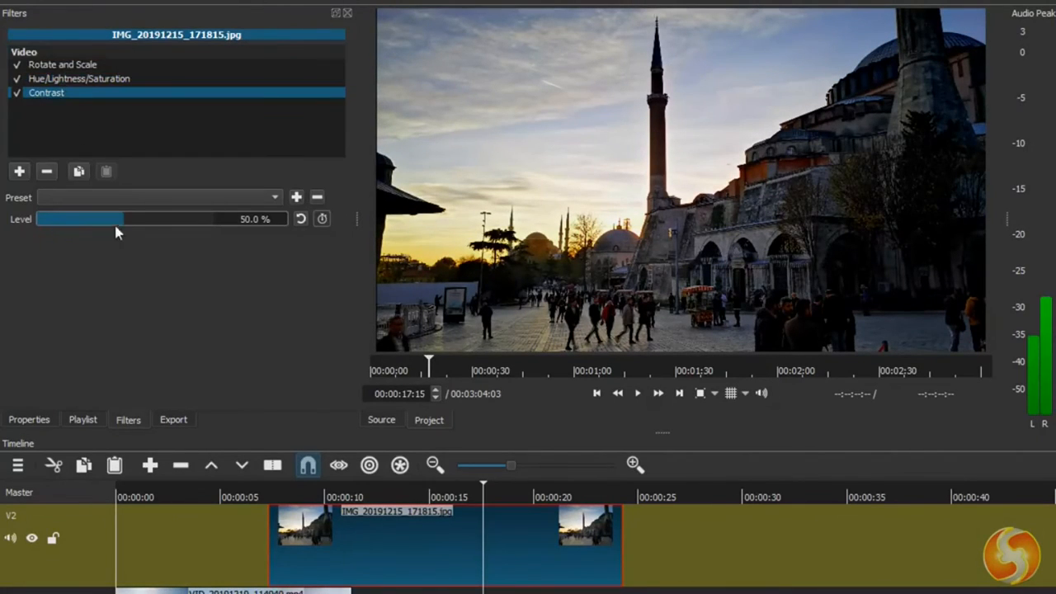
{"action": "left_click_drag", "start_coordinate": [122, 227], "coordinate": [146, 231]}
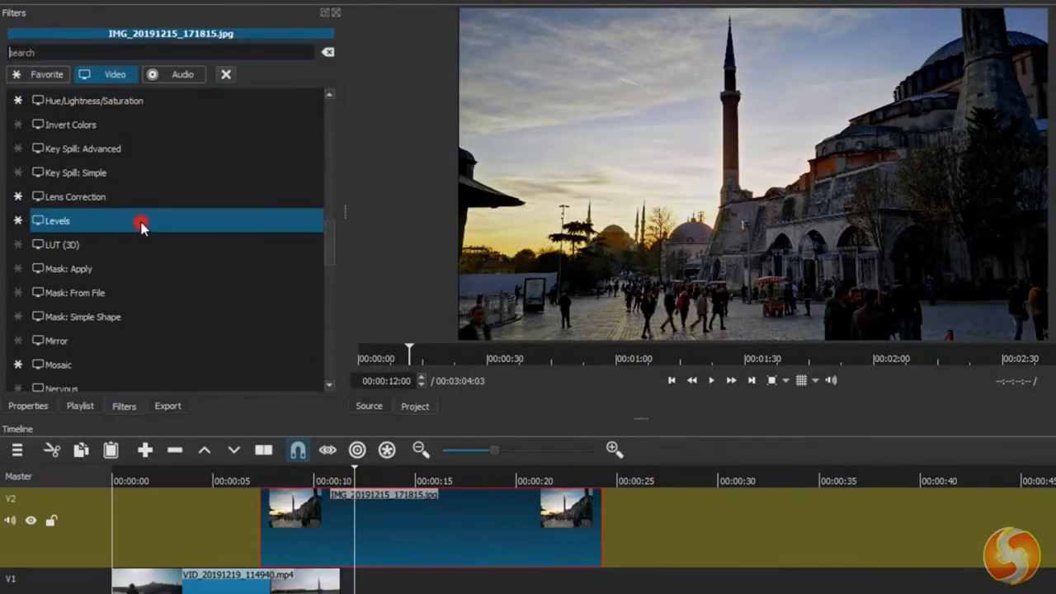
- Add the Levels filter to the image, raise its input black slightly and lower its input white
{"action": "left_click", "coordinate": [141, 223]}
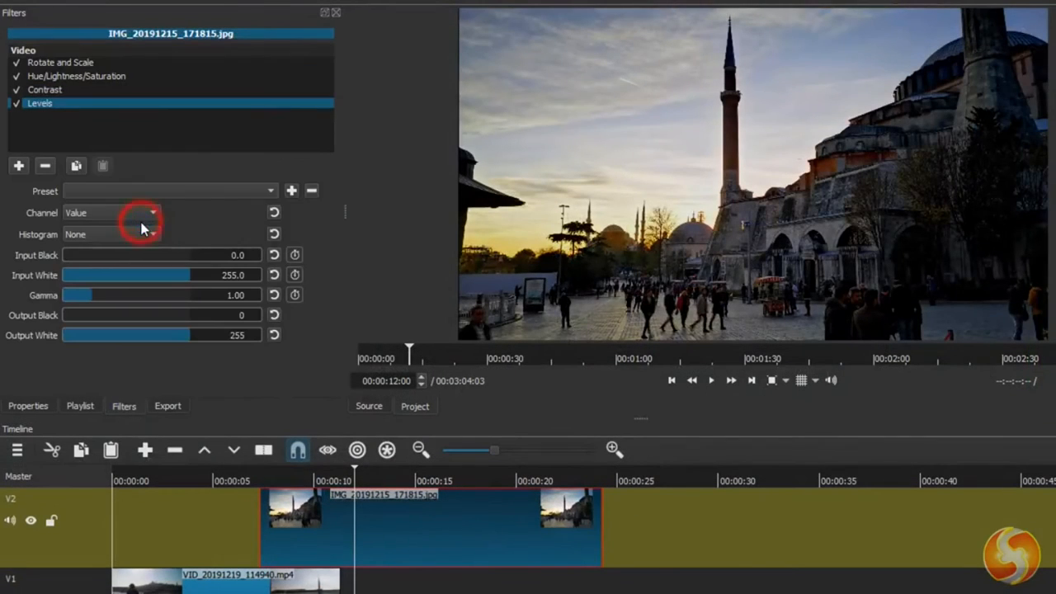
{"action": "mouse_move", "coordinate": [66, 261]}
{"action": "left_mouse_down"}
{"action": "mouse_move", "coordinate": [126, 259]}
{"action": "mouse_move", "coordinate": [69, 265]}
{"action": "left_mouse_up"}
{"action": "left_click_drag", "start_coordinate": [184, 278], "coordinate": [156, 276]}
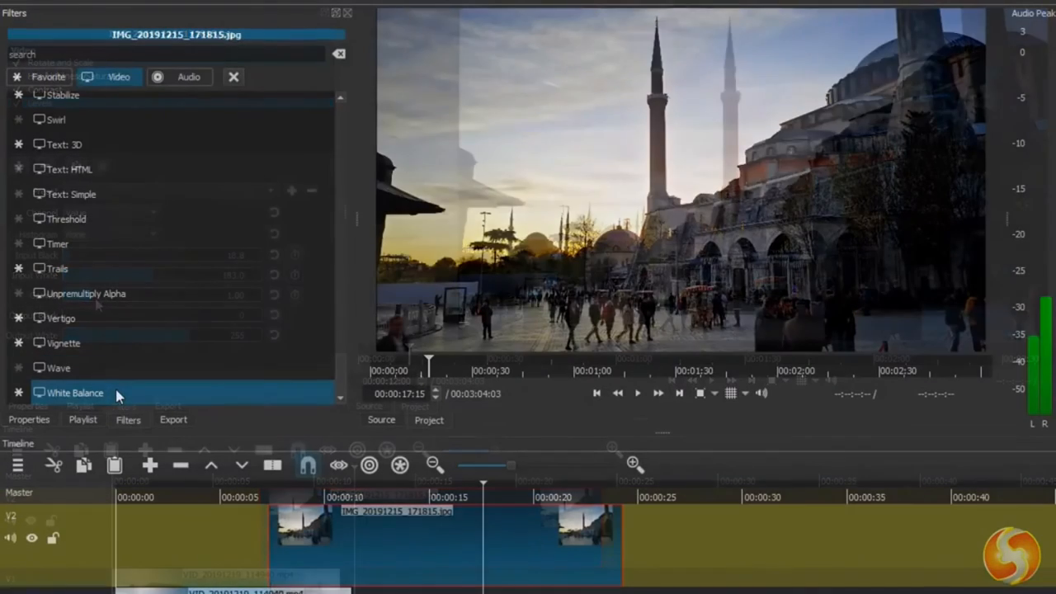
- Add a White Balance filter with a color temperature of about 3259 deg and a Color Grading filter, shifting its highlights, midtones and shadows
{"action": "left_click", "coordinate": [115, 394]}
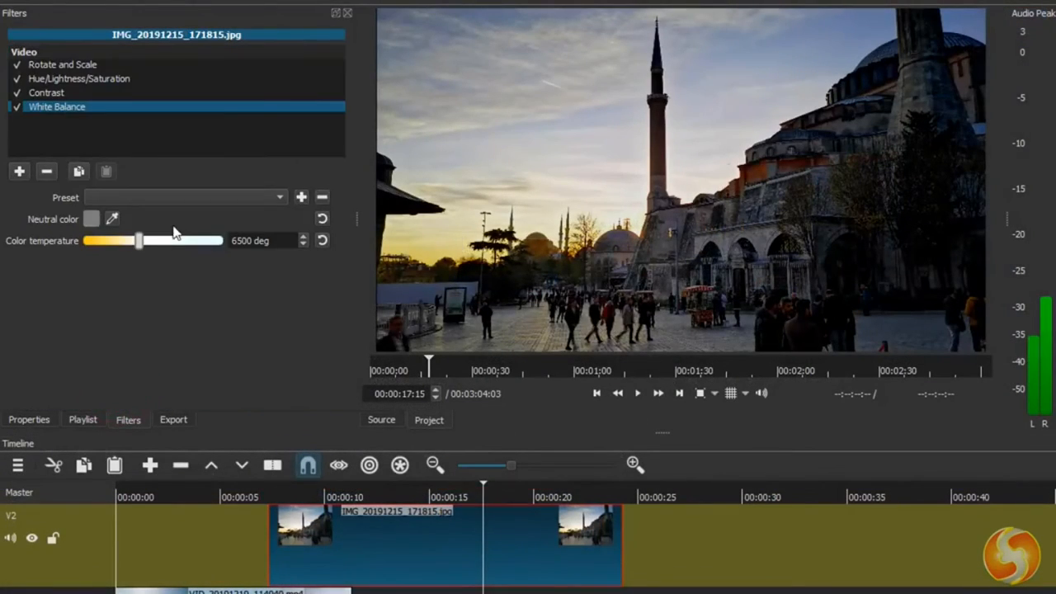
{"action": "left_click_drag", "start_coordinate": [139, 245], "coordinate": [110, 252]}
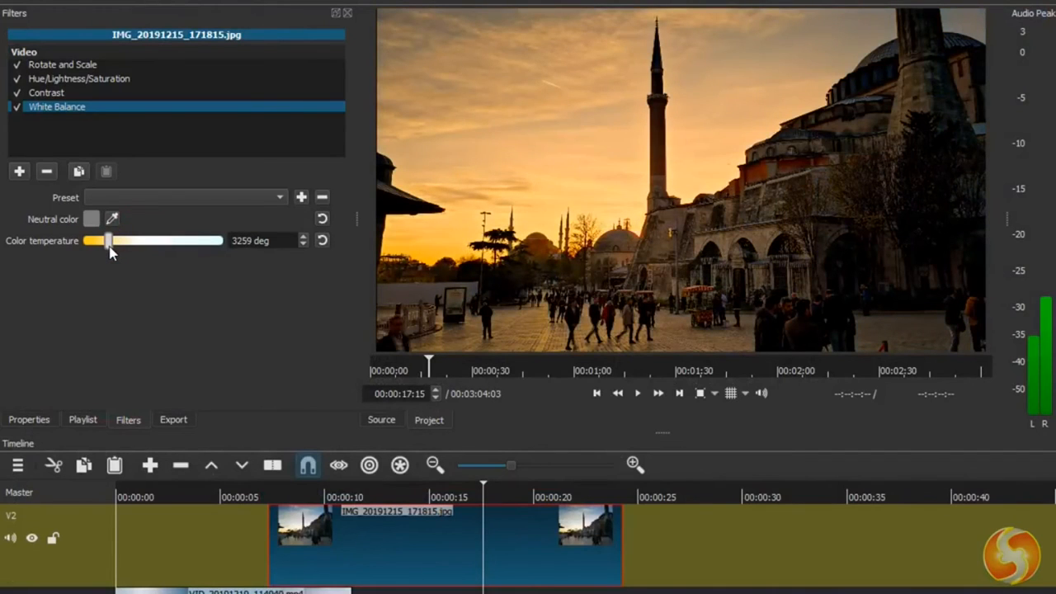
{"action": "left_click", "coordinate": [19, 171]}
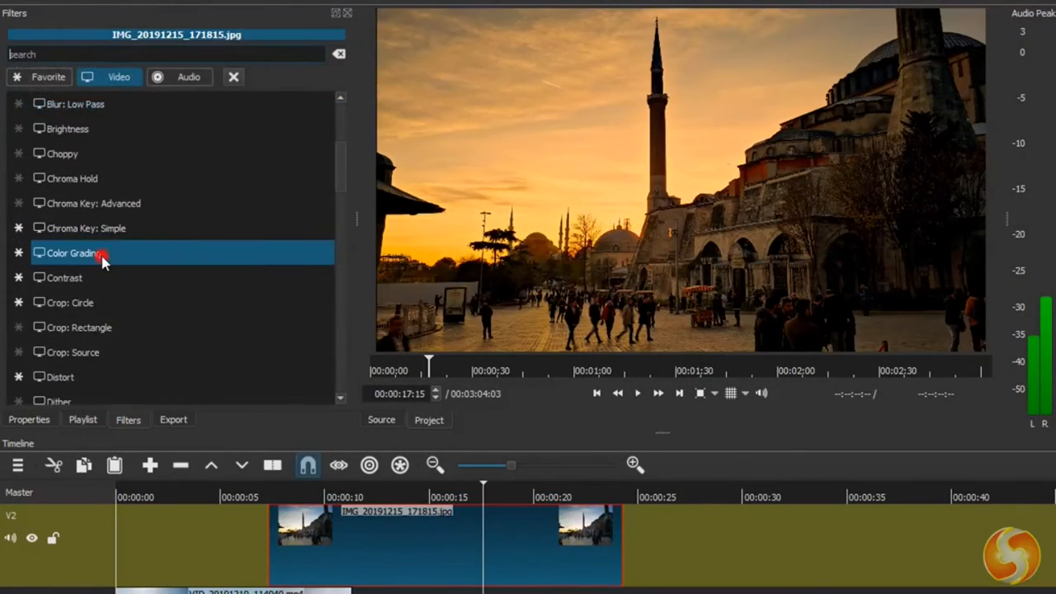
{"action": "left_click", "coordinate": [101, 256]}
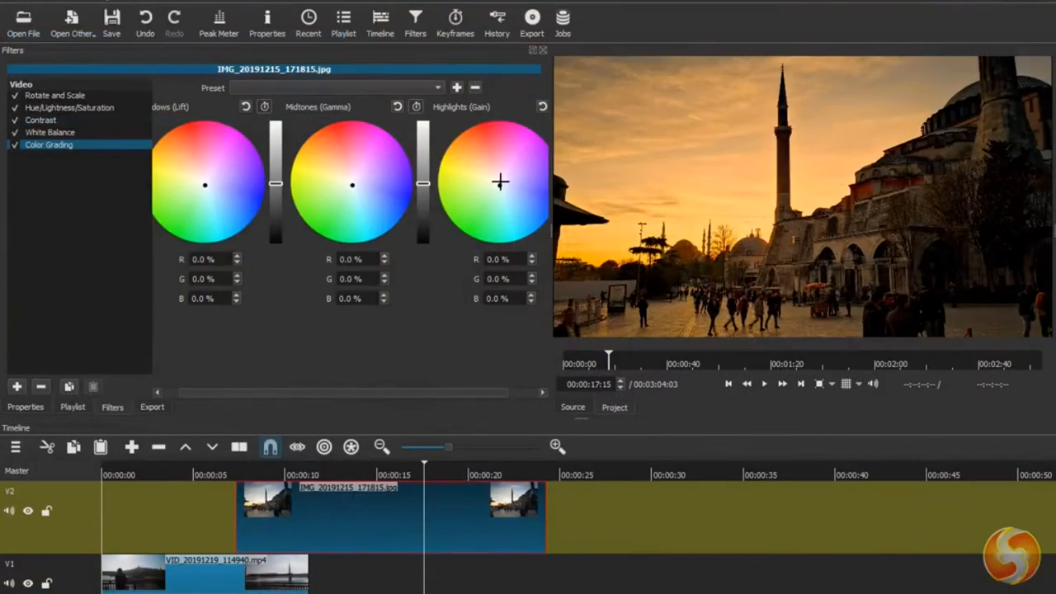
{"action": "left_click_drag", "start_coordinate": [496, 185], "coordinate": [490, 176]}
{"action": "mouse_move", "coordinate": [352, 184]}
{"action": "left_mouse_down"}
{"action": "mouse_move", "coordinate": [364, 171]}
{"action": "mouse_move", "coordinate": [352, 177]}
{"action": "left_mouse_up"}
{"action": "left_click_drag", "start_coordinate": [207, 183], "coordinate": [199, 186]}
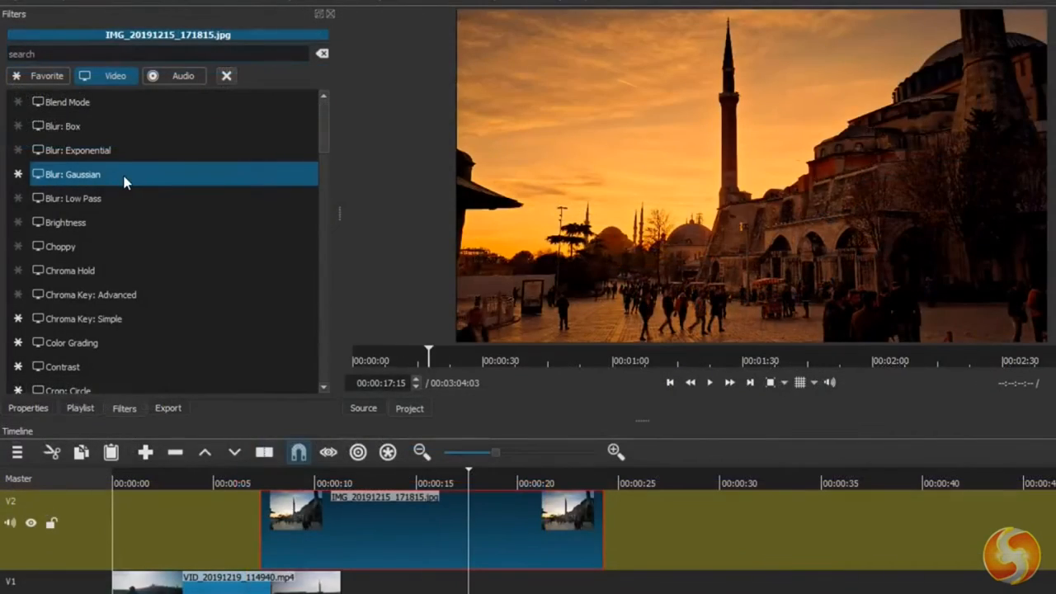
- Add the Blur: Gaussian filter on top of the image's color filters and set its amount to about 29.4
{"action": "left_click", "coordinate": [125, 181]}
{"action": "mouse_move", "coordinate": [71, 213]}
{"action": "left_mouse_down"}
{"action": "mouse_move", "coordinate": [126, 215]}
{"action": "mouse_move", "coordinate": [89, 220]}
{"action": "left_mouse_up"}
- Add the Vertigo filter to the image and increase its speed
{"action": "left_click", "coordinate": [18, 167]}
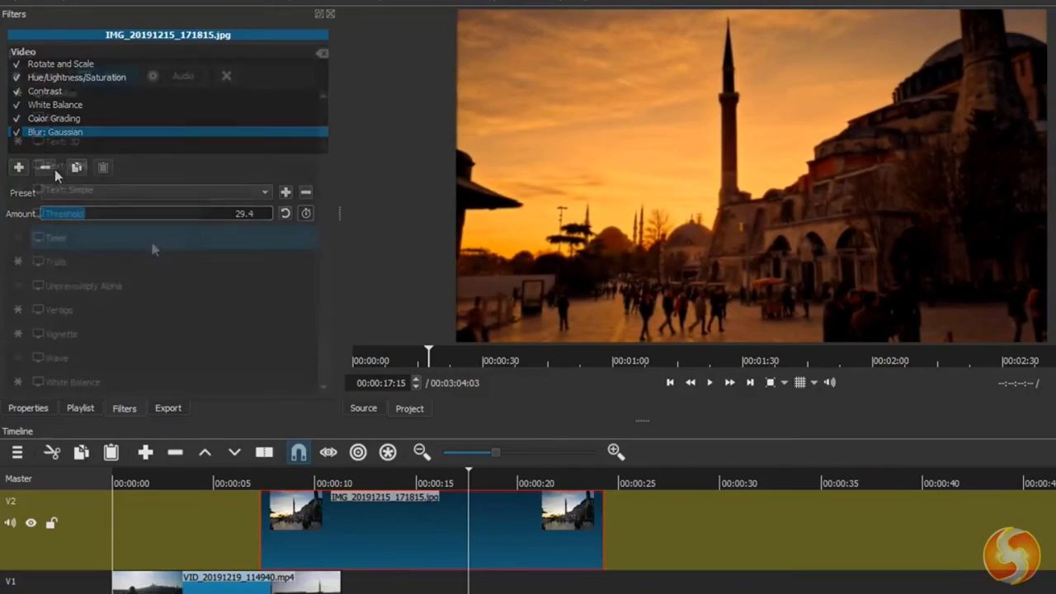
{"action": "left_click", "coordinate": [116, 312]}
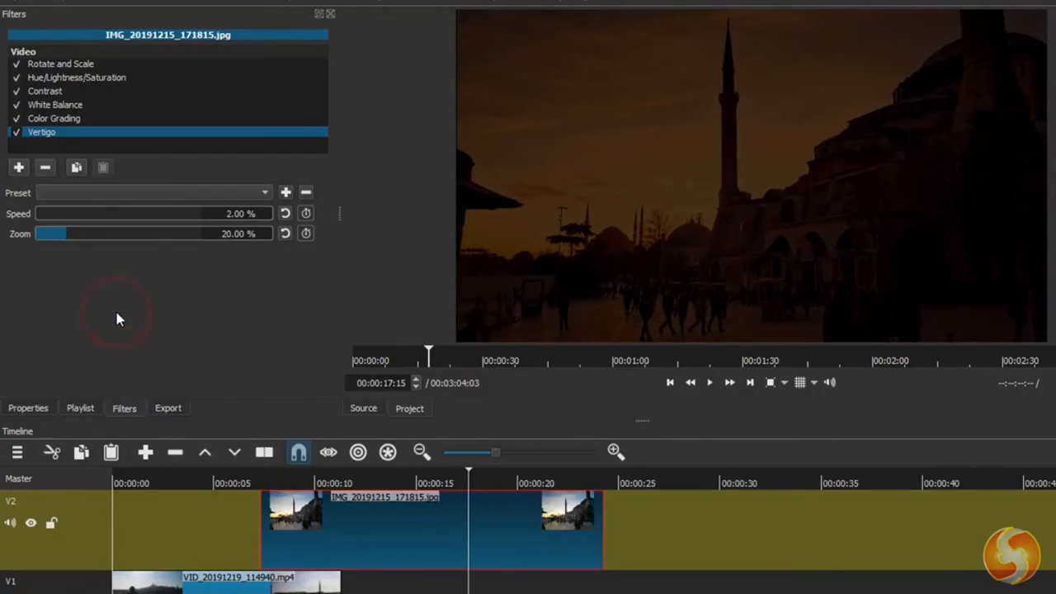
{"action": "left_click_drag", "start_coordinate": [42, 217], "coordinate": [113, 226]}
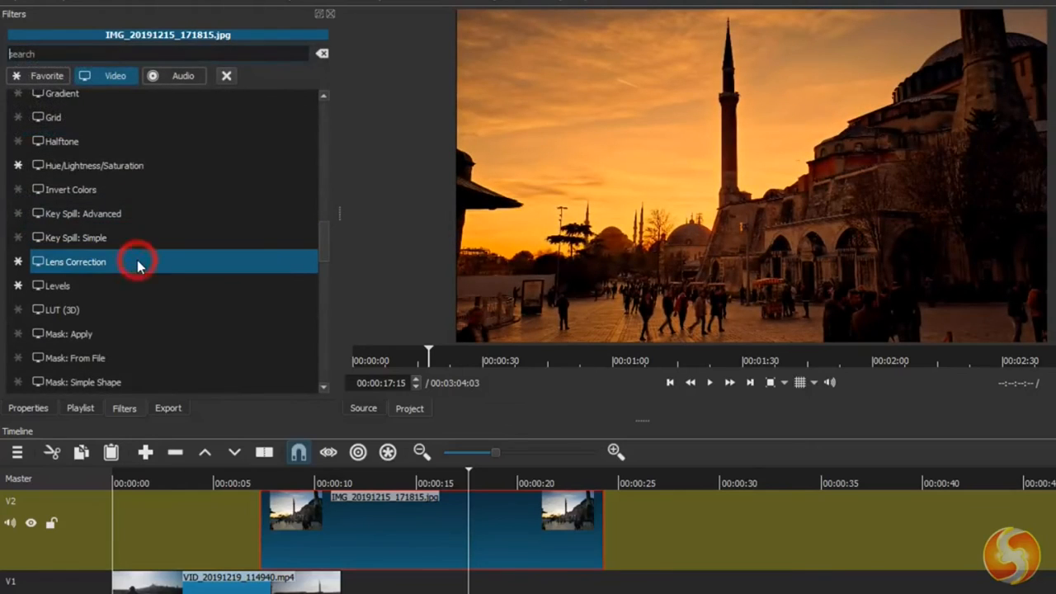
- Add the Lens Correction filter to the image and adjust its correction at center
{"action": "left_click", "coordinate": [138, 265]}
{"action": "mouse_move", "coordinate": [145, 250]}
{"action": "left_mouse_down"}
{"action": "mouse_move", "coordinate": [155, 251]}
{"action": "mouse_move", "coordinate": [146, 251]}
{"action": "left_mouse_up"}
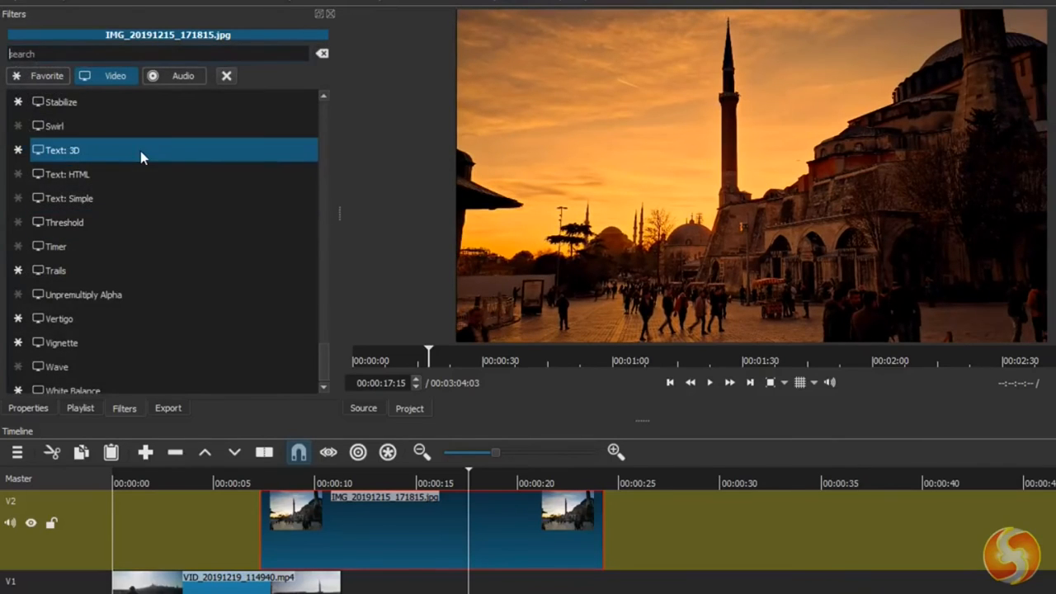
- Add the Text: 3D filter to the image and set its text to "Awesome"
{"action": "left_click", "coordinate": [141, 151]}
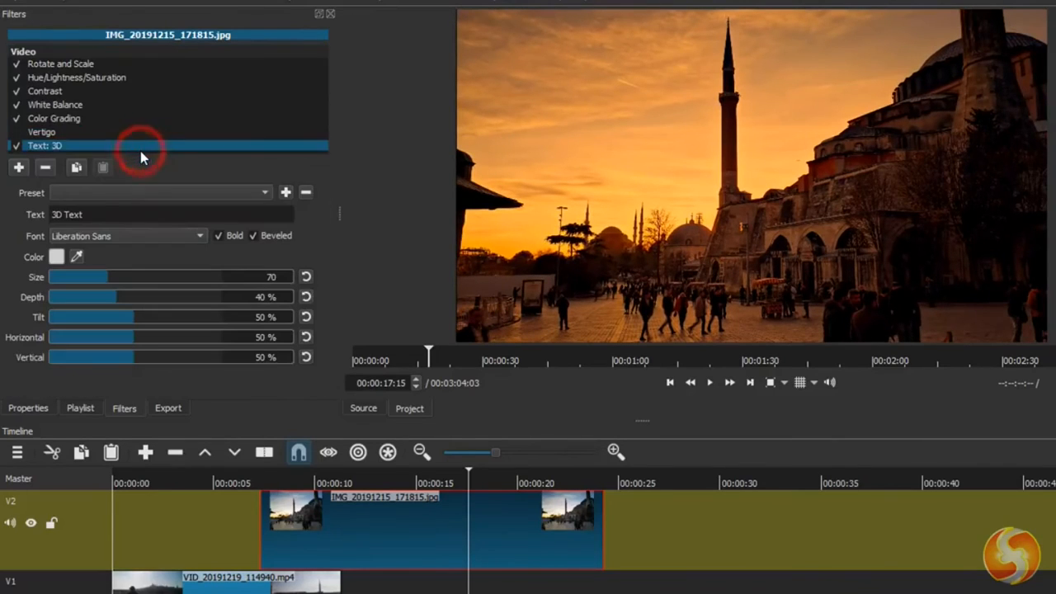
{"action": "triple_click", "coordinate": [113, 214]}
{"action": "type", "text": "Awesome"}
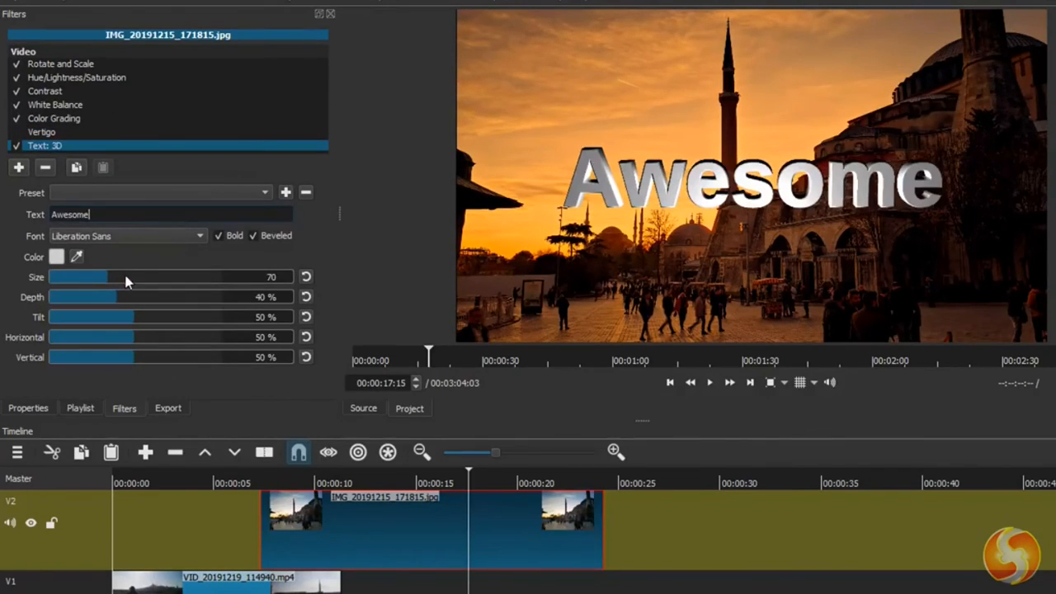
- Color the 3D text yellow and adjust its size
{"action": "left_click", "coordinate": [56, 256]}
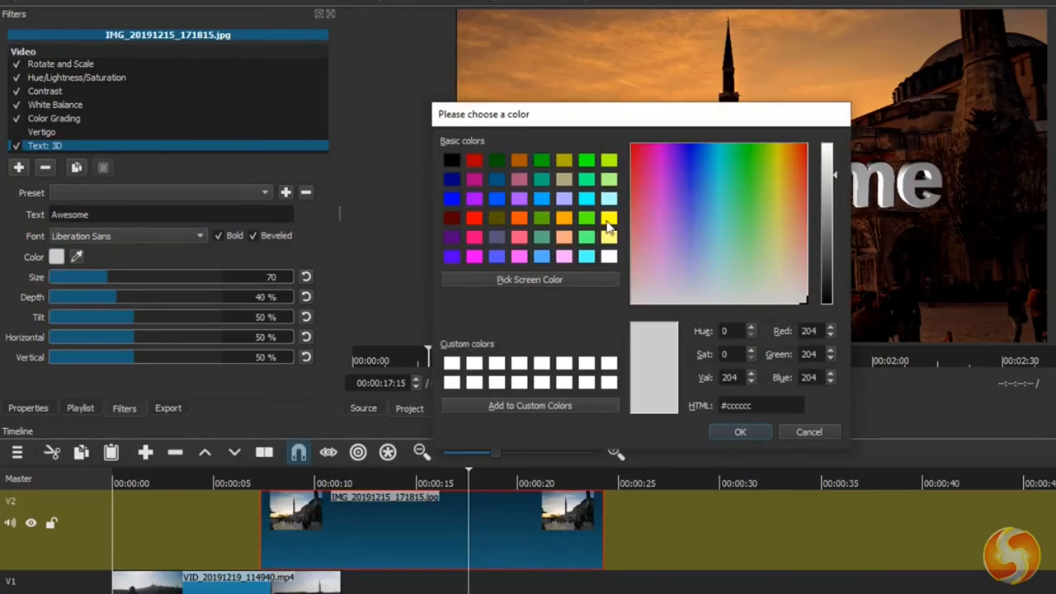
{"action": "left_click", "coordinate": [609, 219]}
{"action": "left_click", "coordinate": [750, 433]}
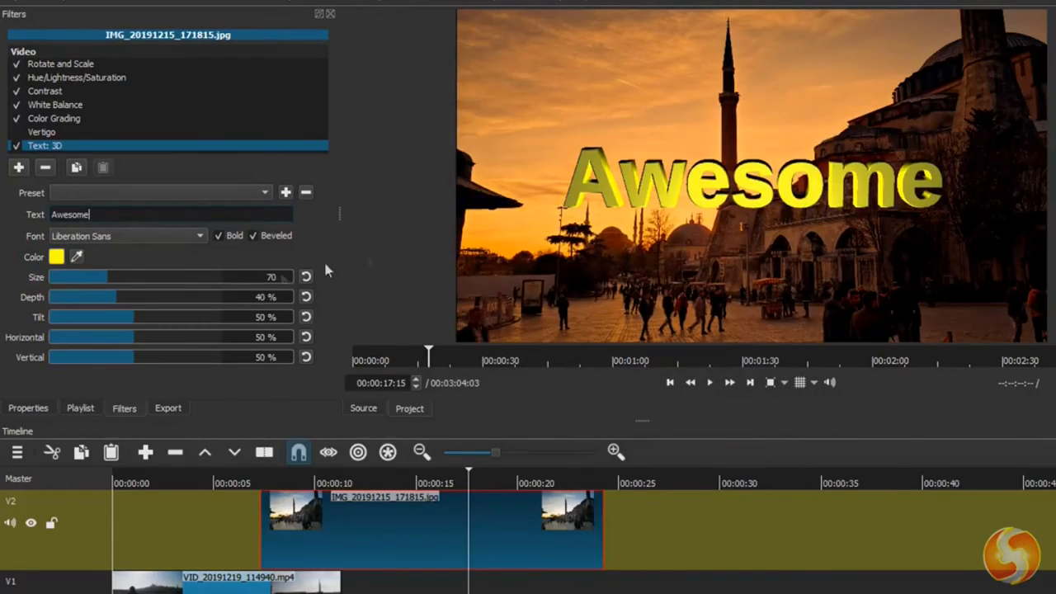
{"action": "left_click_drag", "start_coordinate": [105, 277], "coordinate": [106, 322]}
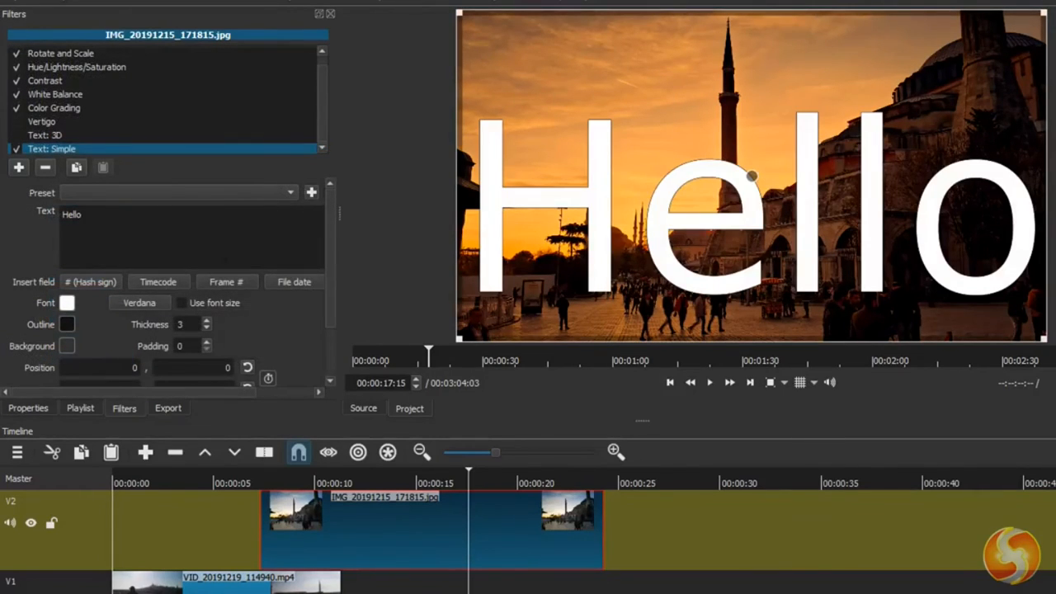
- Shrink the Text: Simple frame reading "Hello" and move it to the center of the image
{"action": "left_click_drag", "start_coordinate": [459, 14], "coordinate": [708, 160]}
{"action": "left_click_drag", "start_coordinate": [873, 249], "coordinate": [752, 174]}
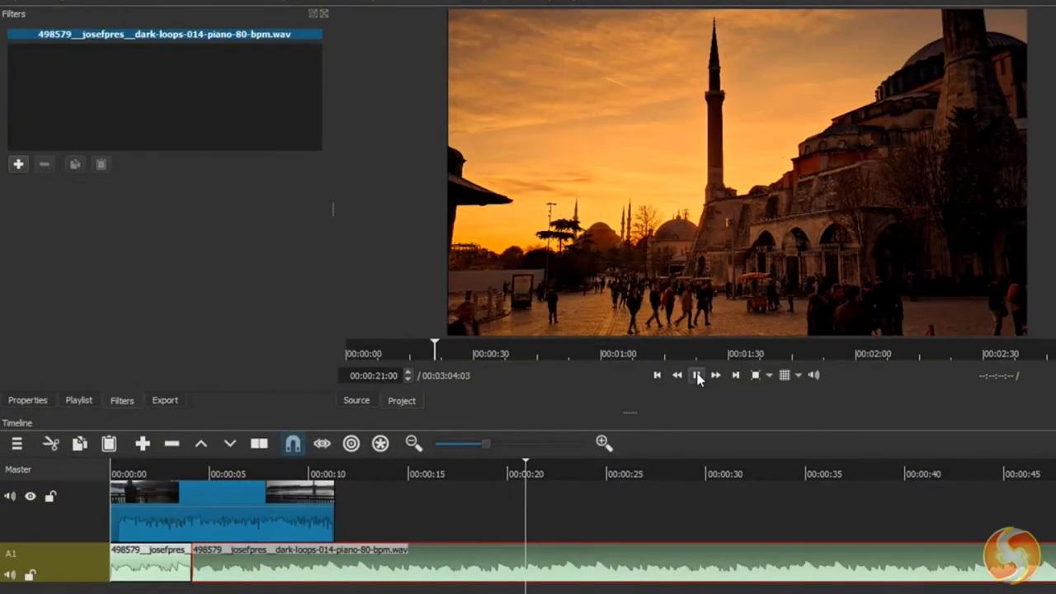
- Add the Gain / Volume filter to the second piano clip on A1, raise its level to 19.5 dB and play the result
{"action": "left_click", "coordinate": [18, 164]}
{"action": "left_click", "coordinate": [138, 244]}
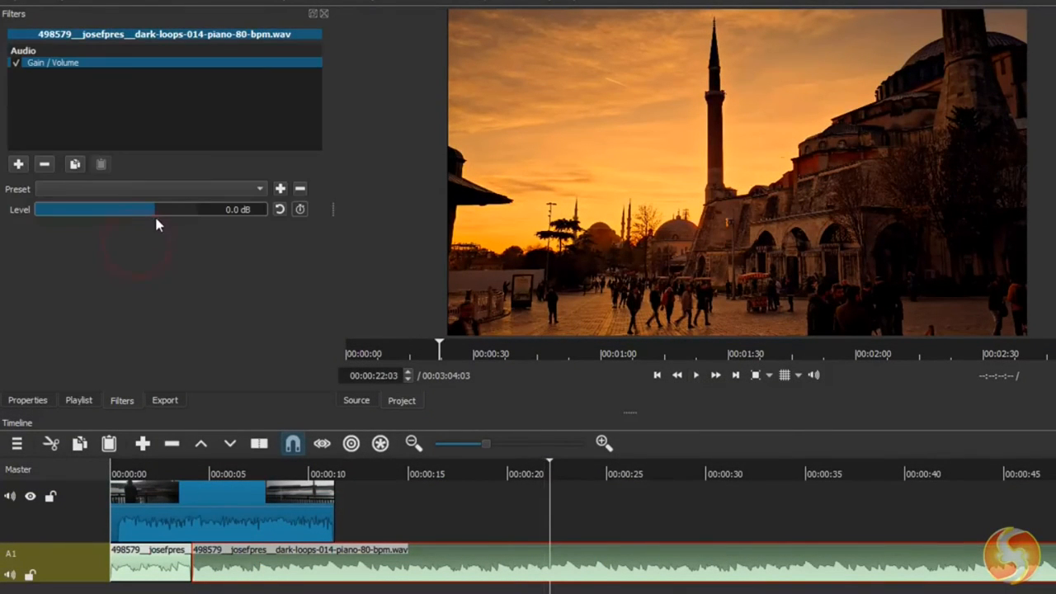
{"action": "left_click_drag", "start_coordinate": [156, 209], "coordinate": [189, 216]}
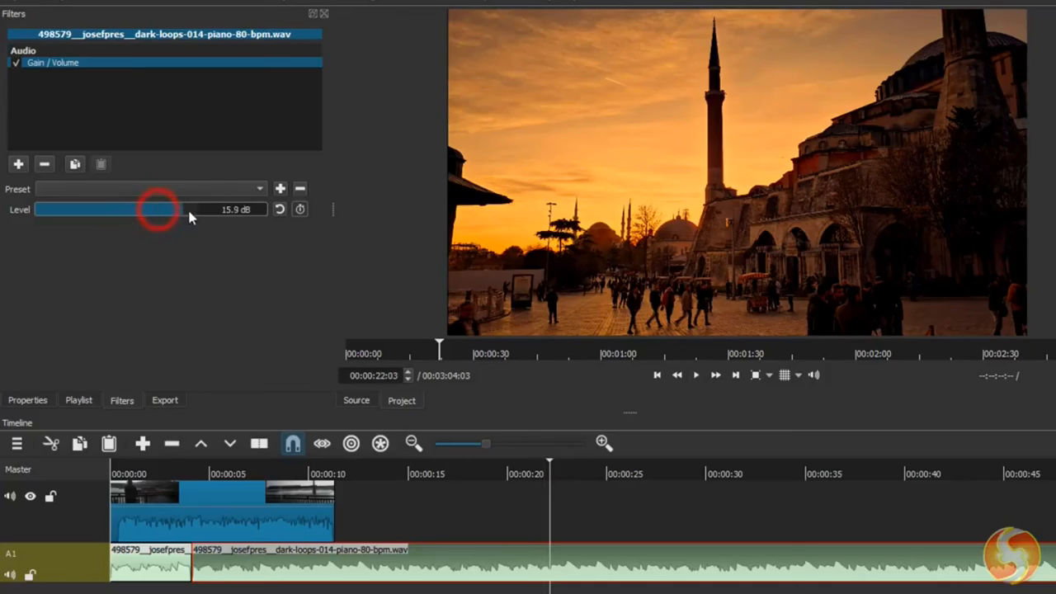
{"action": "left_click", "coordinate": [696, 376]}
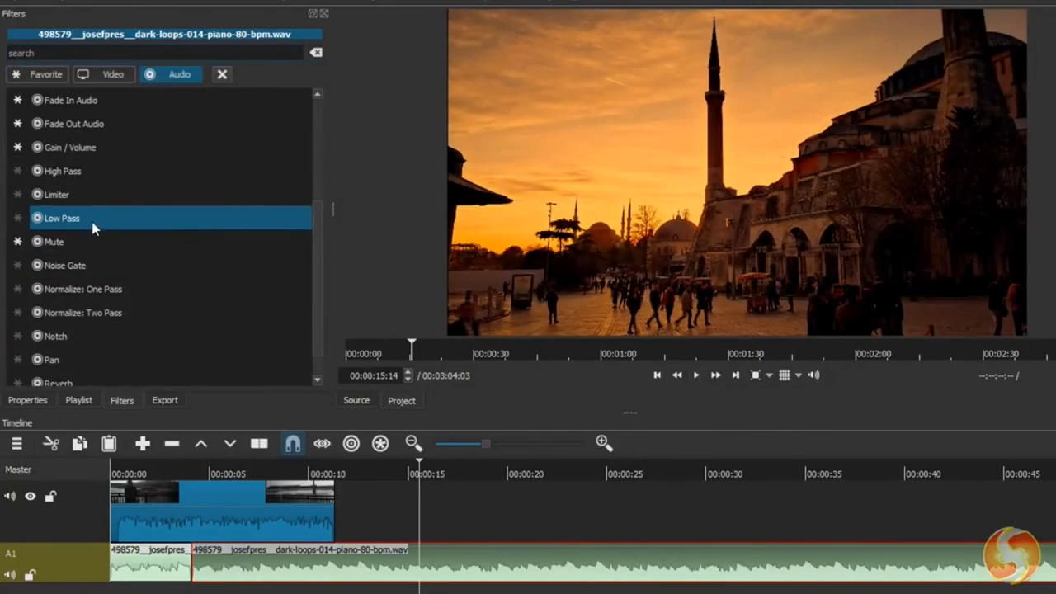
- Try the Low Pass filter with an adjusted cutoff frequency and the Compressor filter on the second piano clip on A1
{"action": "left_click", "coordinate": [77, 221]}
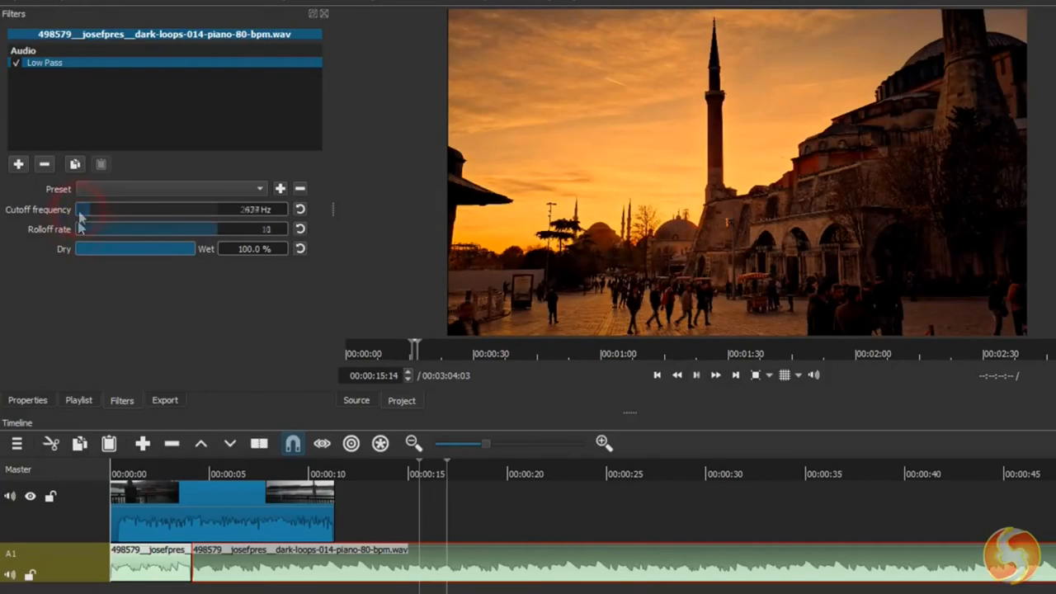
{"action": "left_click_drag", "start_coordinate": [83, 211], "coordinate": [81, 209]}
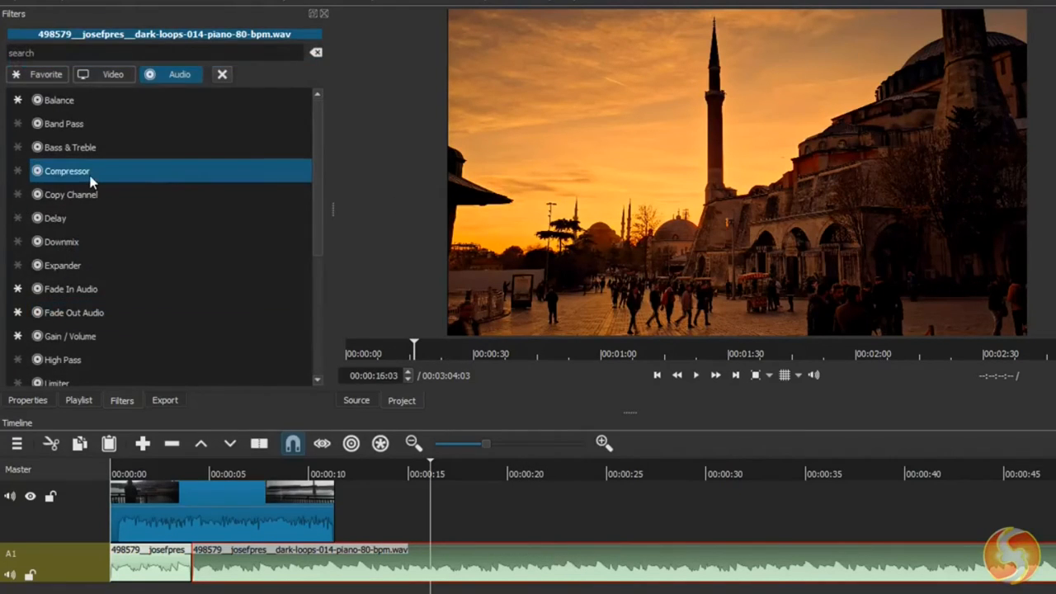
{"action": "left_click", "coordinate": [90, 175]}
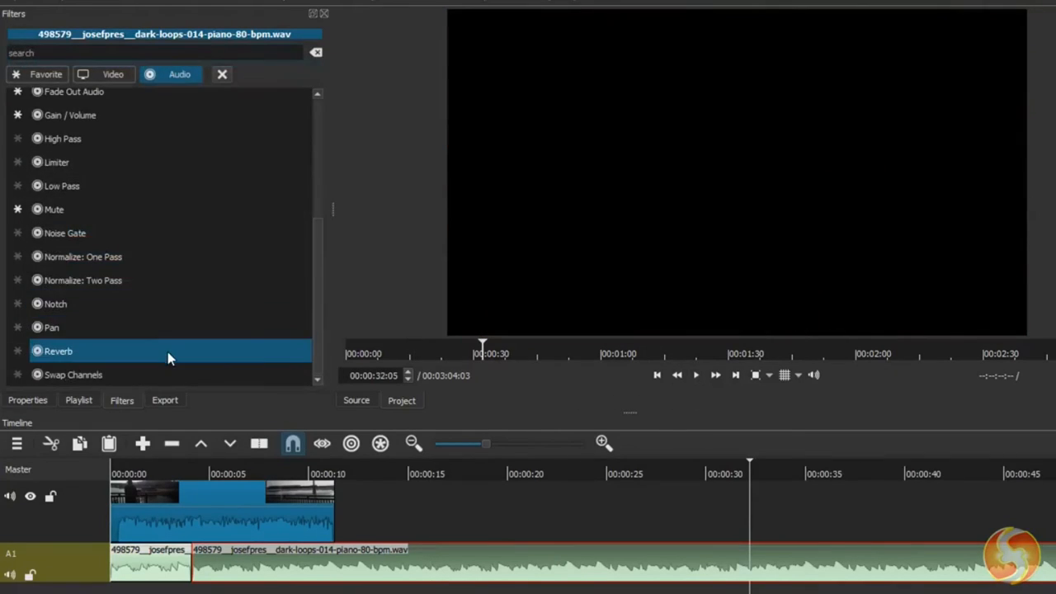
- Add the Reverb filter to the second piano clip on A1 and lower its dry signal level
{"action": "left_click", "coordinate": [168, 352]}
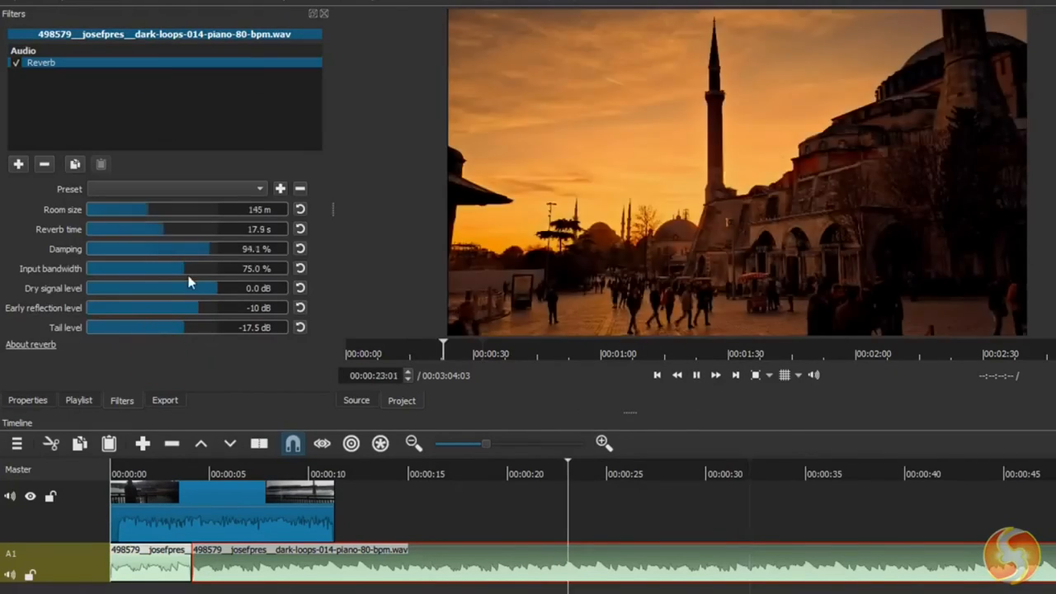
{"action": "left_click_drag", "start_coordinate": [213, 288], "coordinate": [146, 301]}
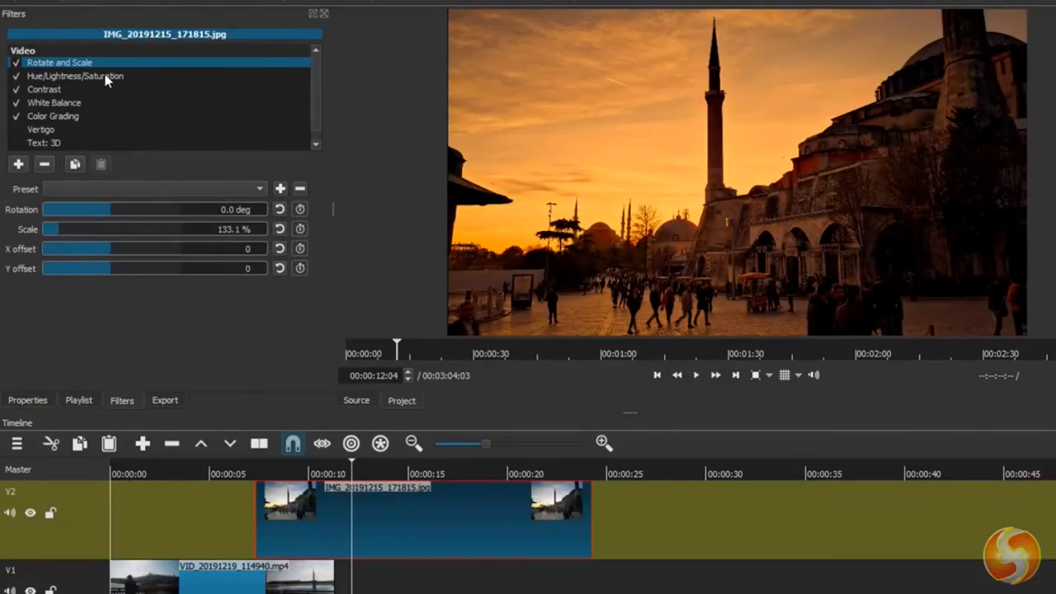
- Go through the video filters of the IMG_20191215_171815.jpg clip and disable Hue/Lightness/Saturation
{"action": "left_click", "coordinate": [94, 79]}
{"action": "left_click", "coordinate": [71, 90]}
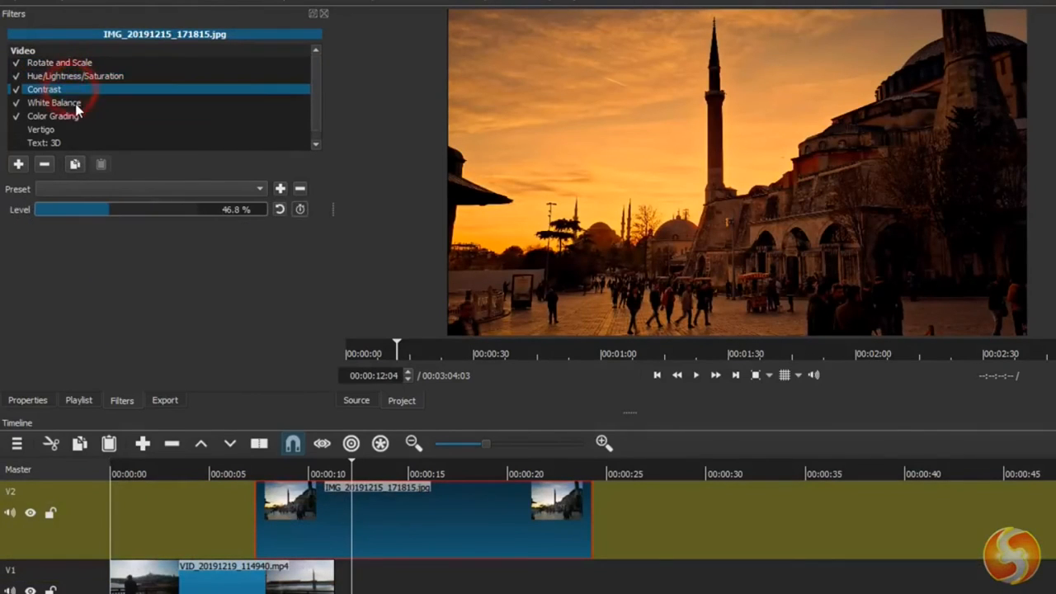
{"action": "left_click", "coordinate": [76, 104]}
{"action": "left_click", "coordinate": [17, 79]}
{"action": "left_click", "coordinate": [18, 79]}
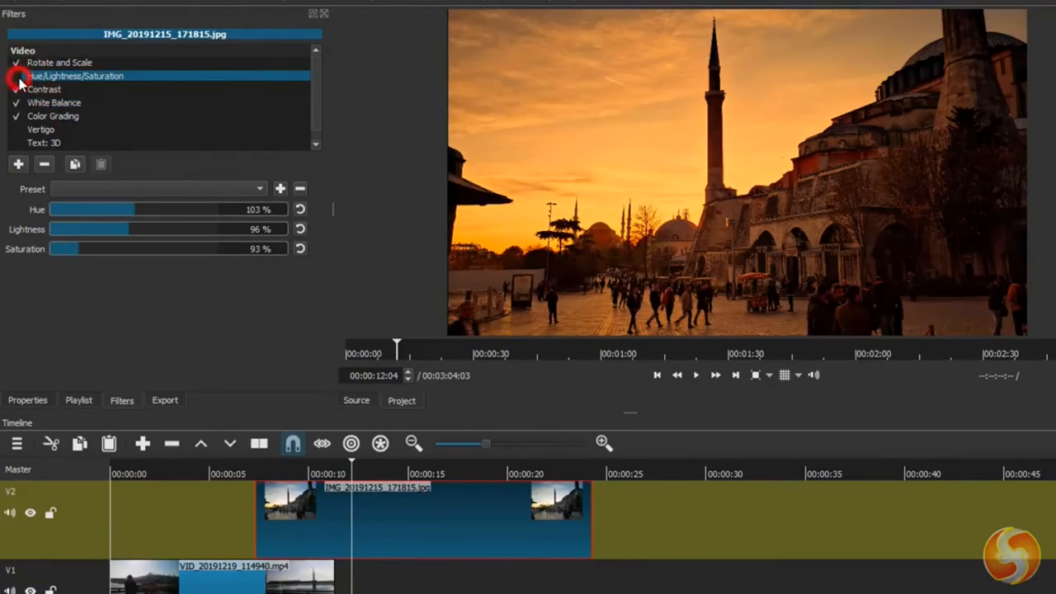
{"action": "left_click", "coordinate": [17, 77]}
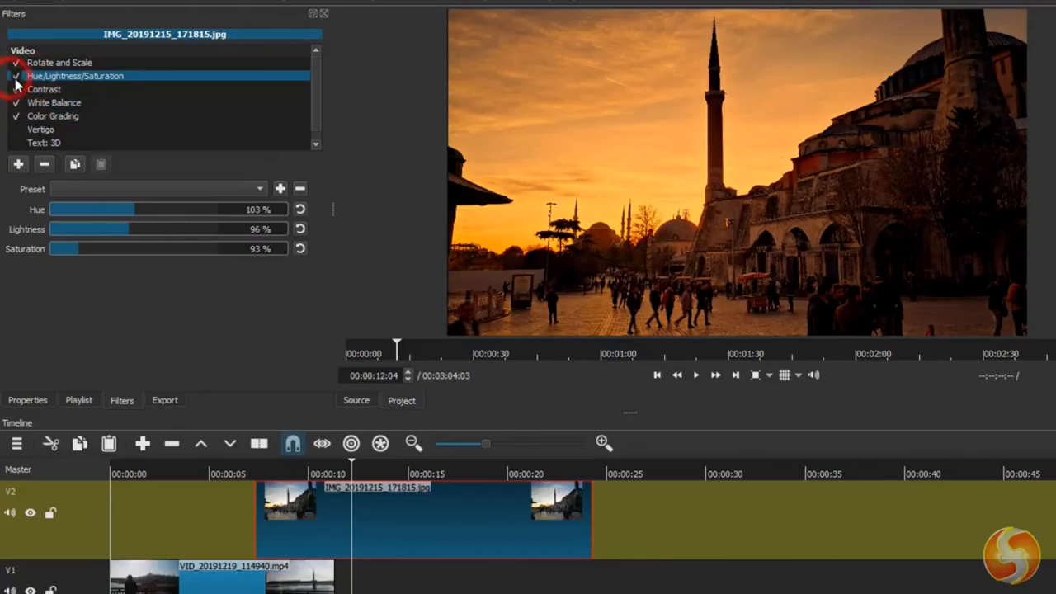
{"action": "left_click", "coordinate": [15, 76]}
- Toggle the image clip's White Balance and Color Grading filters off and back on to compare their effect
{"action": "left_click", "coordinate": [16, 90]}
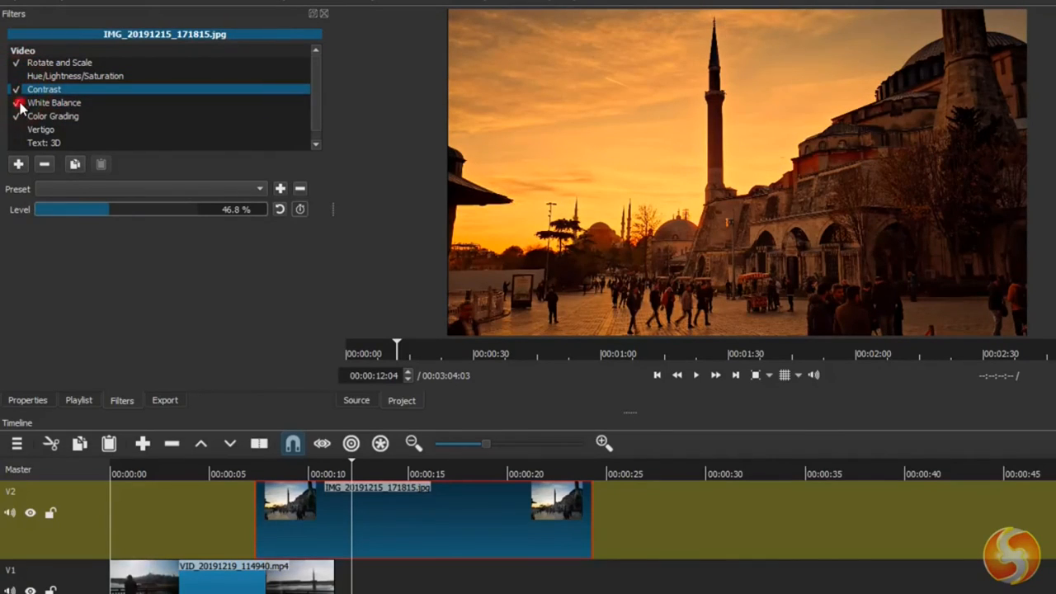
{"action": "left_click", "coordinate": [17, 103]}
{"action": "left_click", "coordinate": [17, 102]}
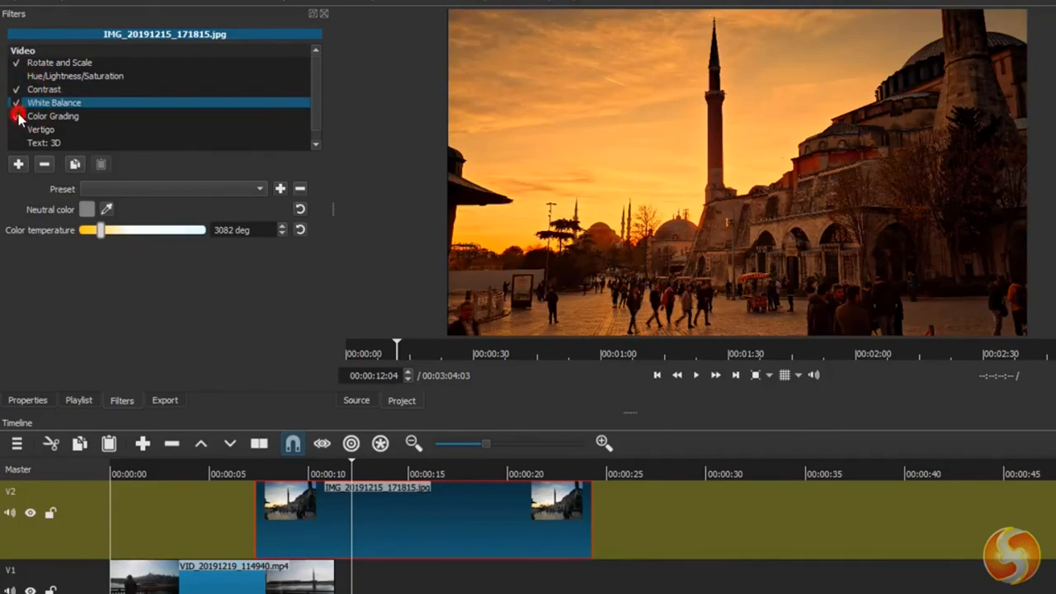
{"action": "left_click", "coordinate": [17, 116]}
{"action": "left_click", "coordinate": [17, 116]}
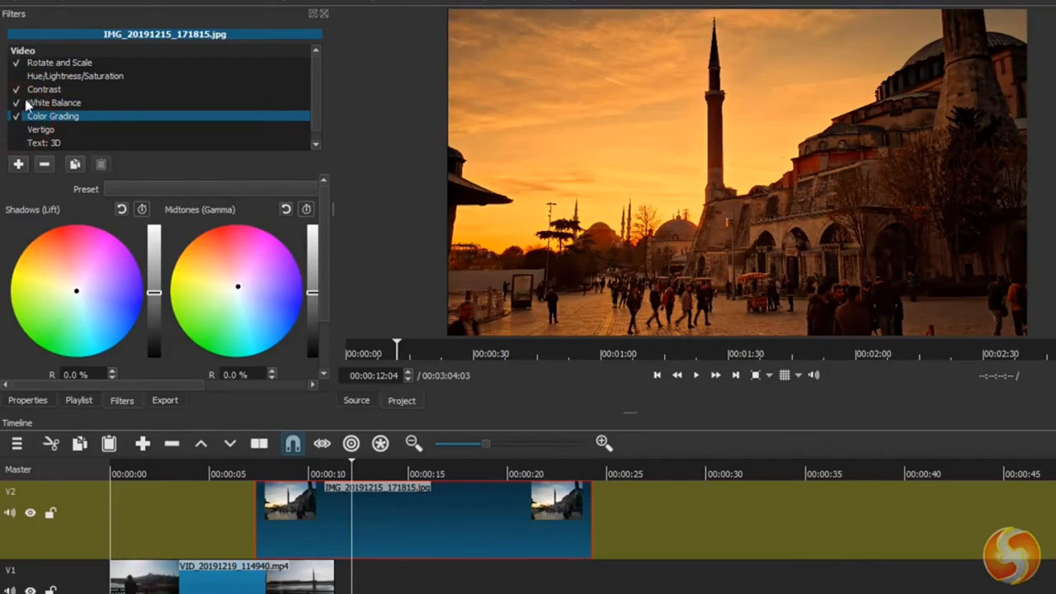
{"action": "left_click", "coordinate": [45, 165]}
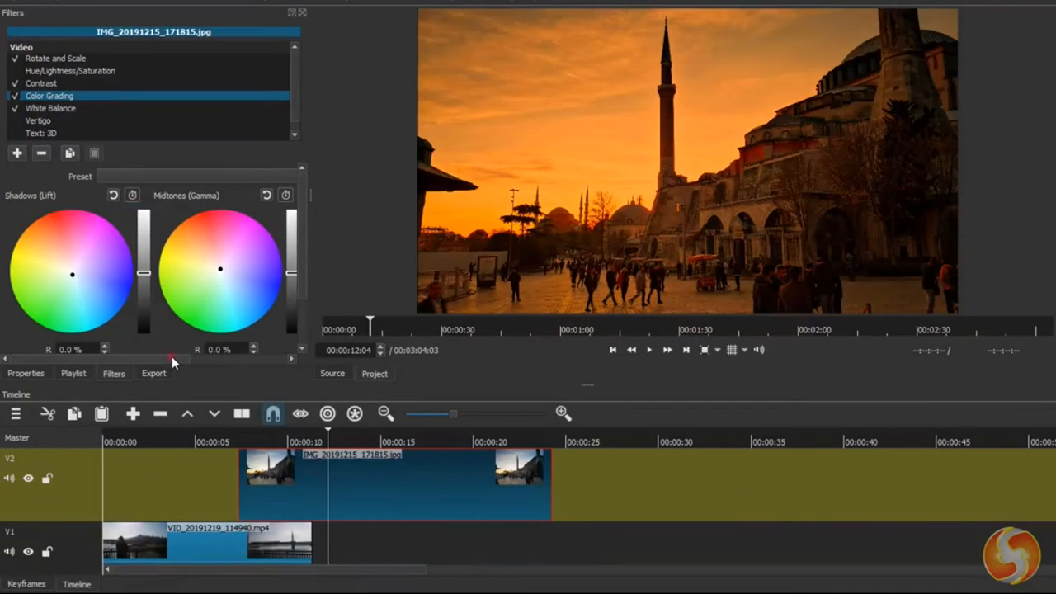
- Enable keyframes for Midtones (Gamma) and Highlights (Gain) in the Color Grading filter and enlarge the keyframe area
{"action": "left_click_drag", "start_coordinate": [172, 358], "coordinate": [259, 363]}
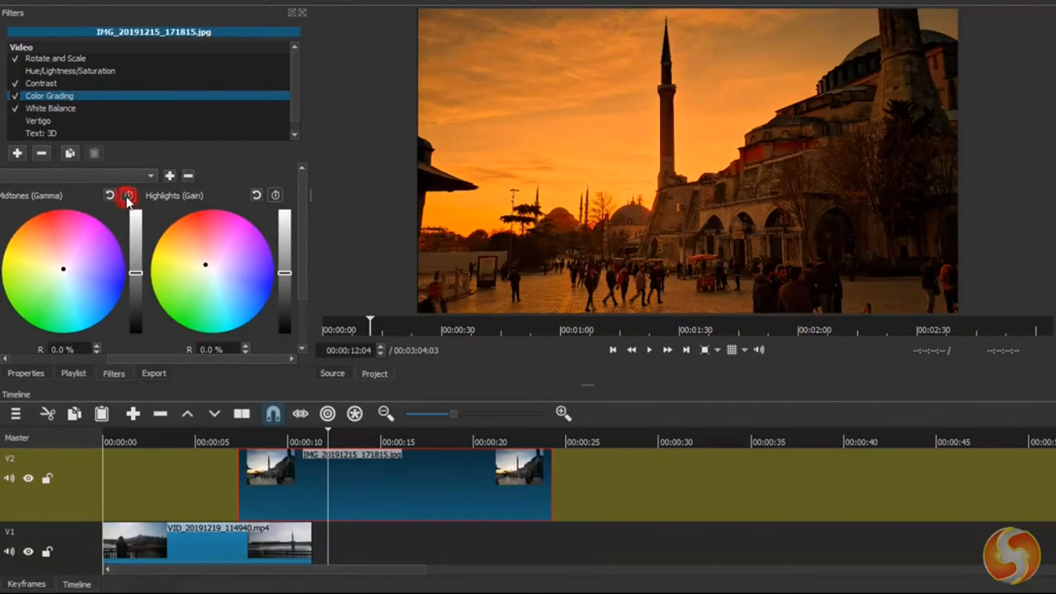
{"action": "left_click", "coordinate": [129, 196]}
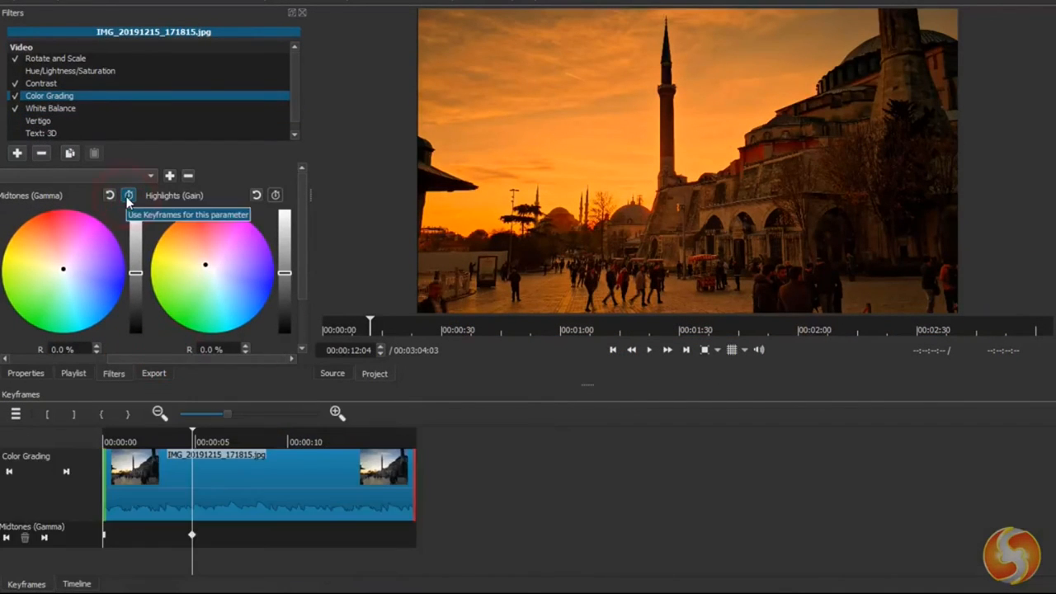
{"action": "left_click", "coordinate": [275, 196]}
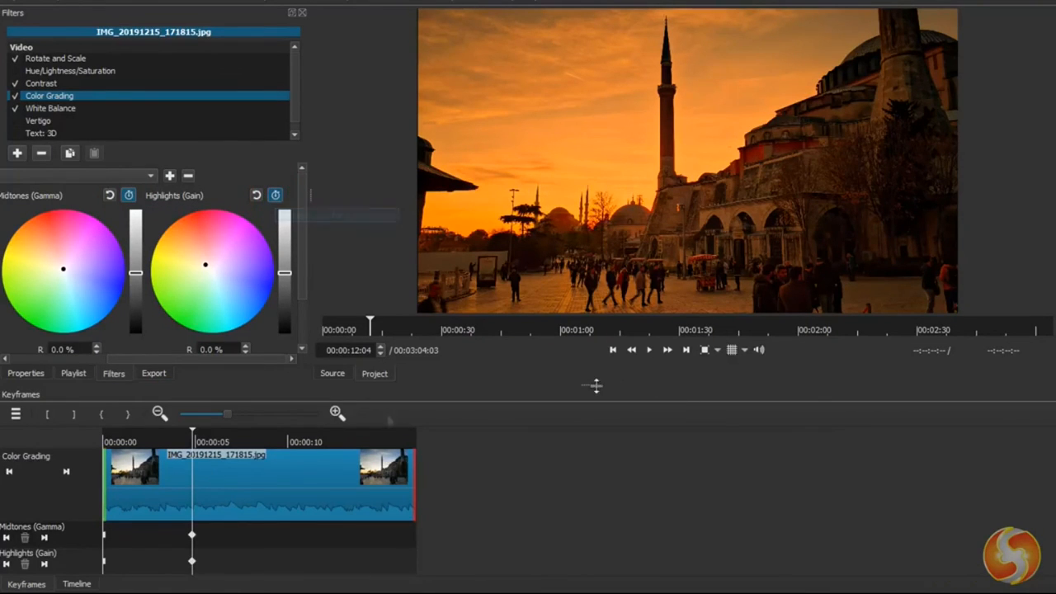
{"action": "left_click_drag", "start_coordinate": [594, 385], "coordinate": [612, 319]}
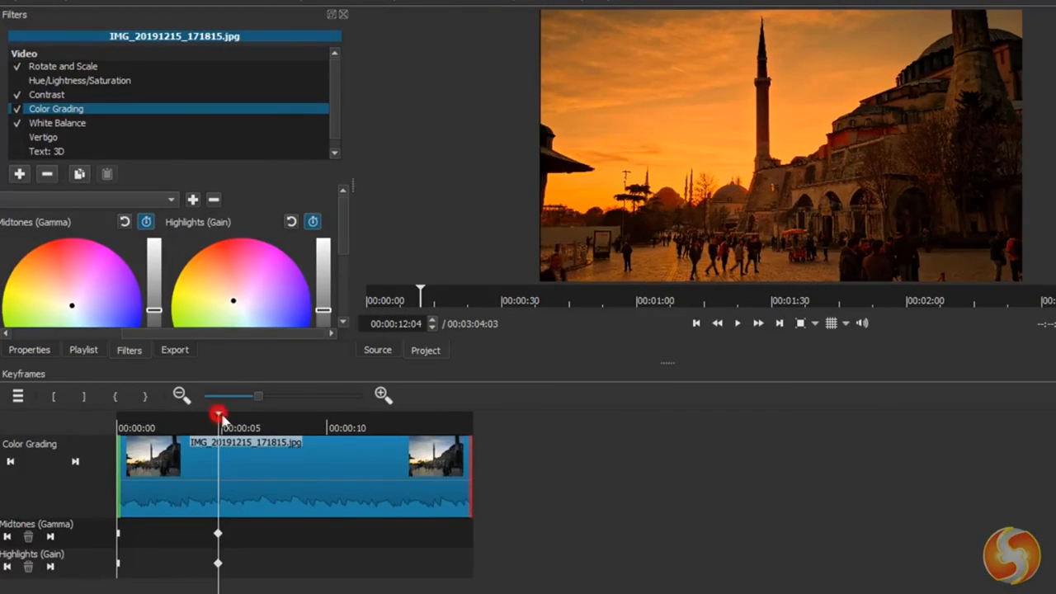
- Shift the Highlights (Gain) color at 00:00:17:19 to add a second keyframe and move both Highlights keyframes earlier
{"action": "left_click_drag", "start_coordinate": [221, 414], "coordinate": [337, 431]}
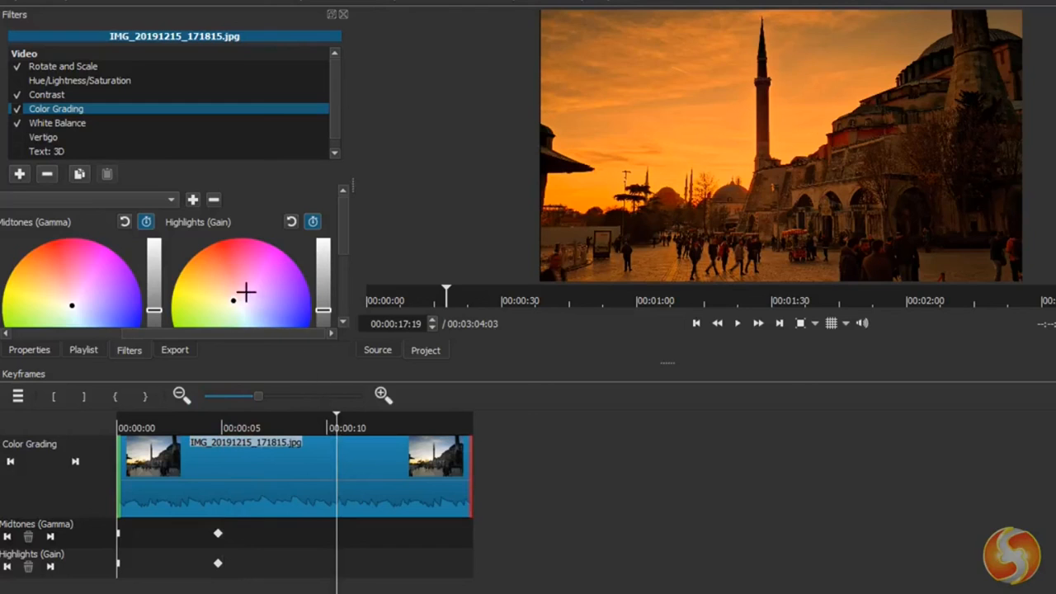
{"action": "mouse_move", "coordinate": [236, 300]}
{"action": "left_mouse_down"}
{"action": "mouse_move", "coordinate": [263, 300]}
{"action": "mouse_move", "coordinate": [238, 300]}
{"action": "left_mouse_up"}
{"action": "left_click_drag", "start_coordinate": [218, 568], "coordinate": [189, 567]}
{"action": "left_click_drag", "start_coordinate": [336, 564], "coordinate": [307, 569]}
- Play the image clip to check the animated Color Grading and return to that filter's settings
{"action": "left_click", "coordinate": [739, 324]}
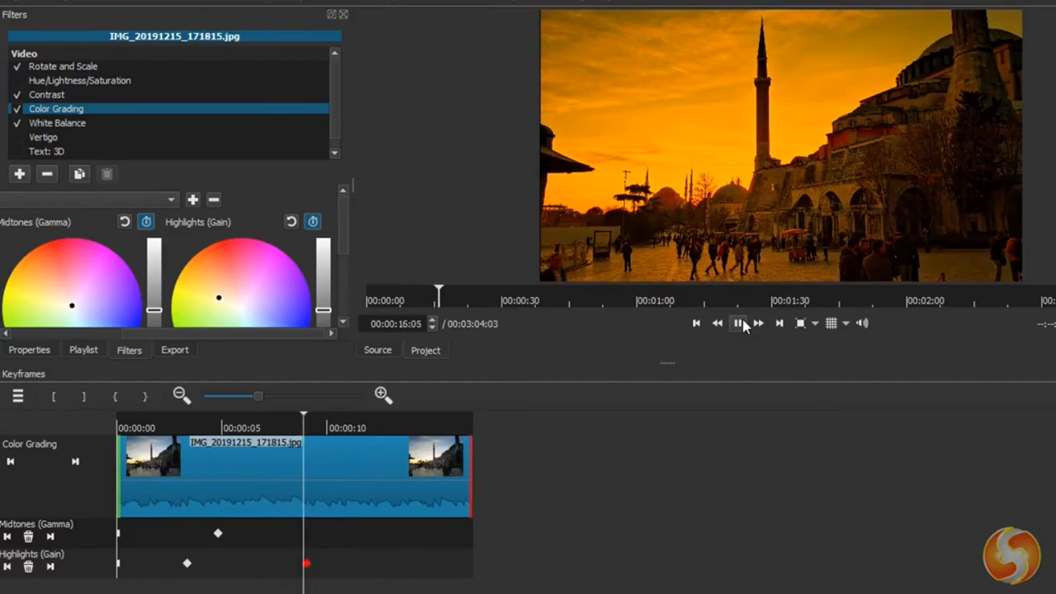
{"action": "left_click", "coordinate": [738, 324]}
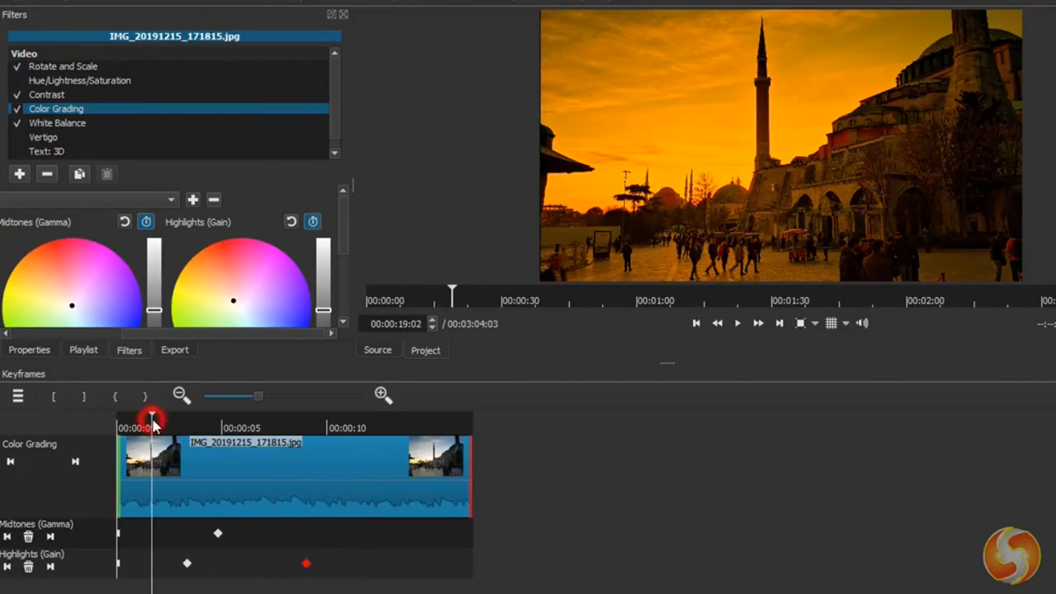
{"action": "left_click", "coordinate": [120, 117]}
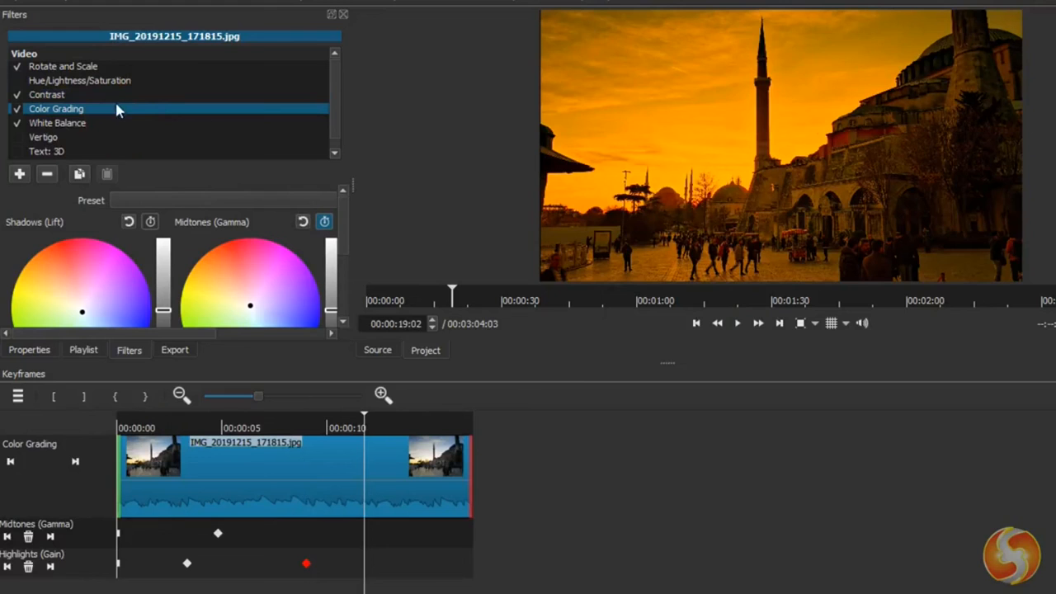
{"action": "left_click", "coordinate": [113, 96]}
{"action": "left_click", "coordinate": [111, 111]}
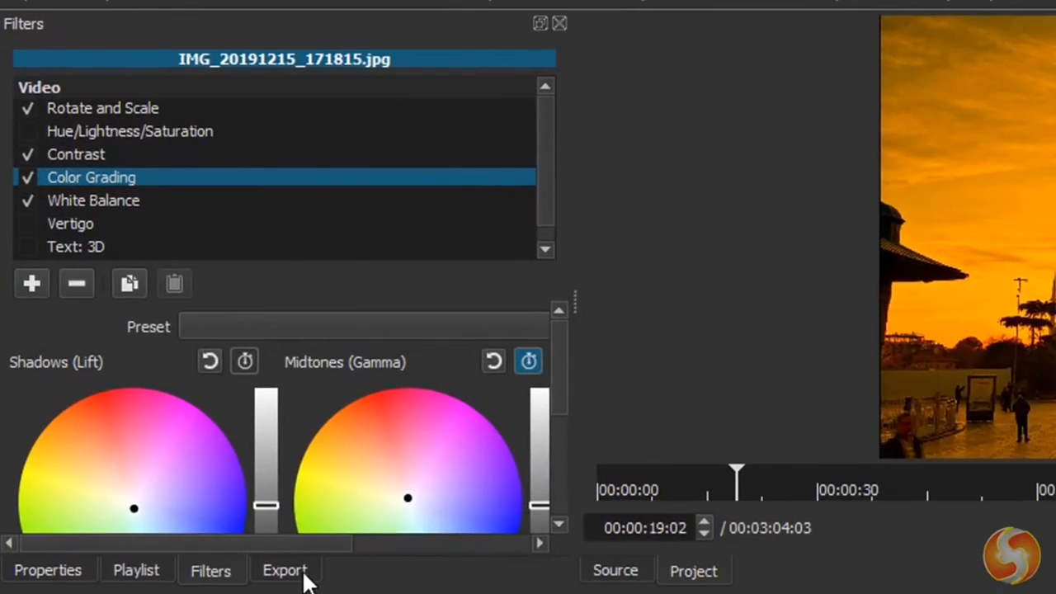
- Open the export settings and choose the YouTube preset after trying the GIF, H.264, MPEG-2 and WebM ones
{"action": "left_click", "coordinate": [285, 570]}
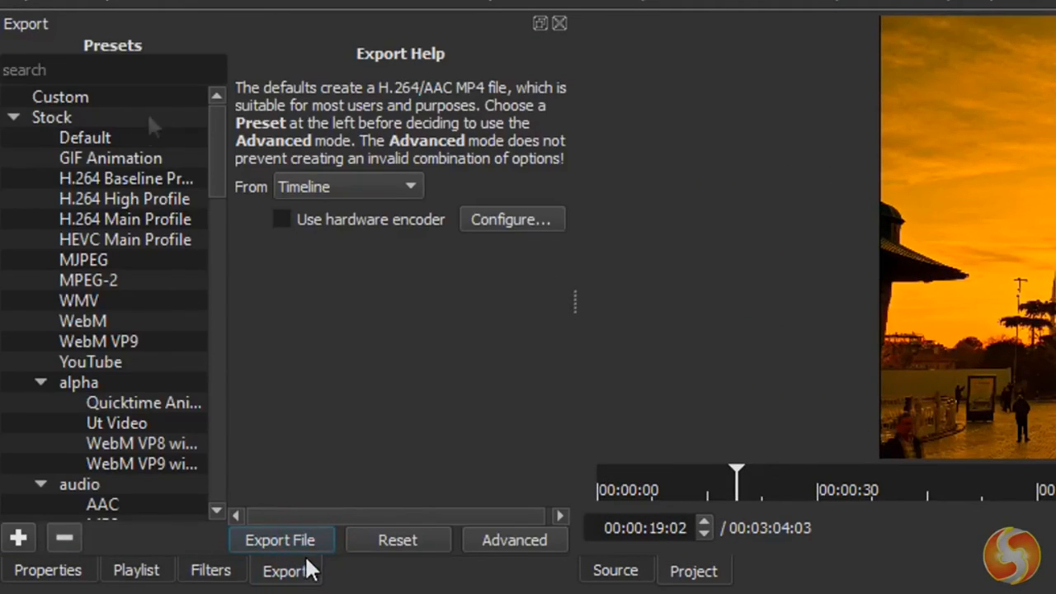
{"action": "left_click", "coordinate": [117, 157]}
{"action": "left_click", "coordinate": [121, 218]}
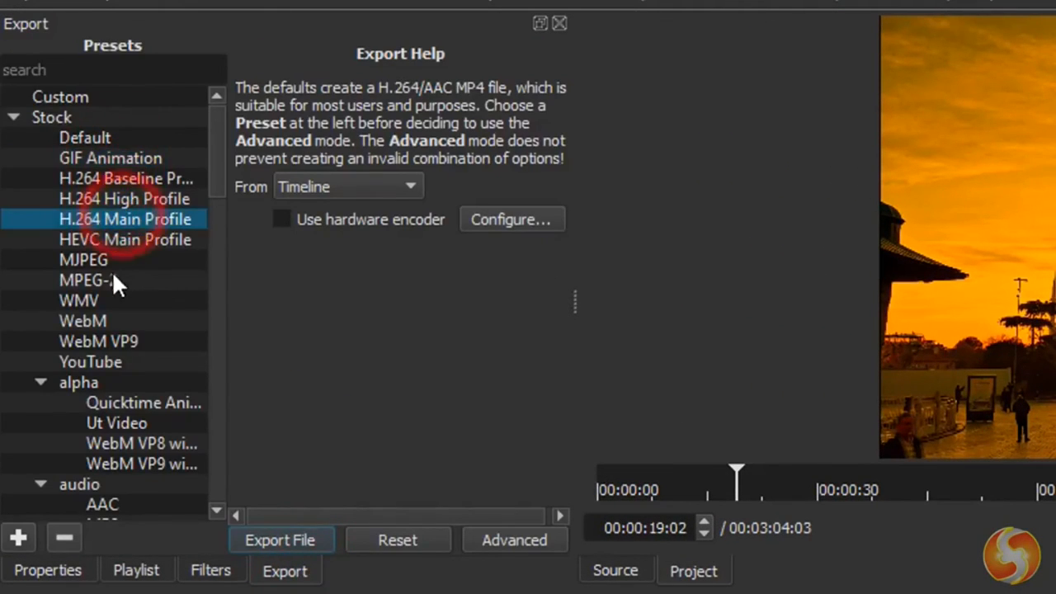
{"action": "left_click", "coordinate": [112, 279]}
{"action": "left_click", "coordinate": [104, 321]}
{"action": "left_click", "coordinate": [104, 343]}
{"action": "left_click", "coordinate": [105, 363]}
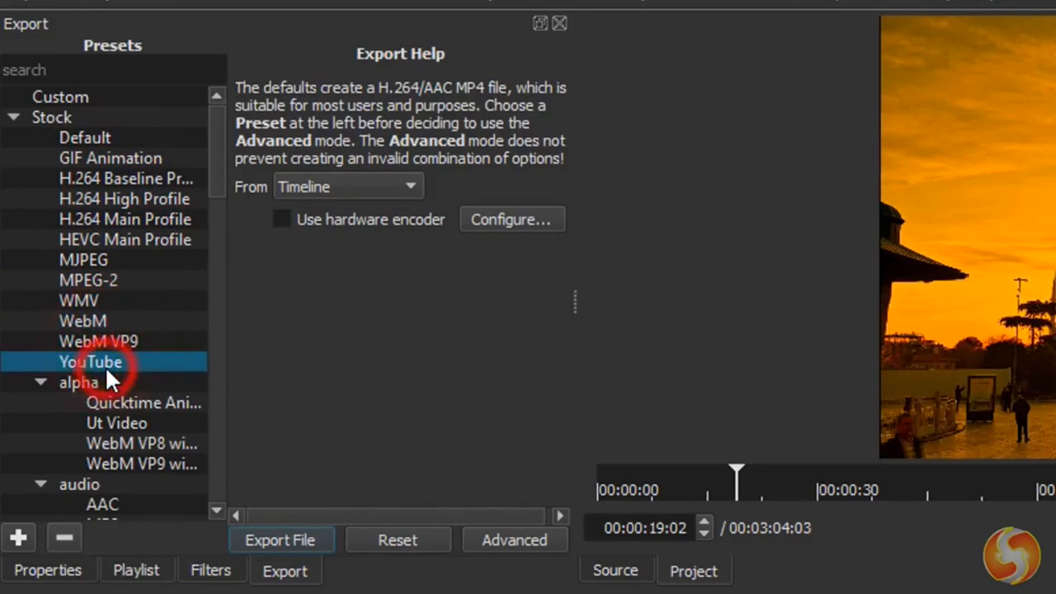
- Show the advanced export settings and examine the video resolution, codec and audio sample rate options
{"action": "left_click", "coordinate": [523, 541]}
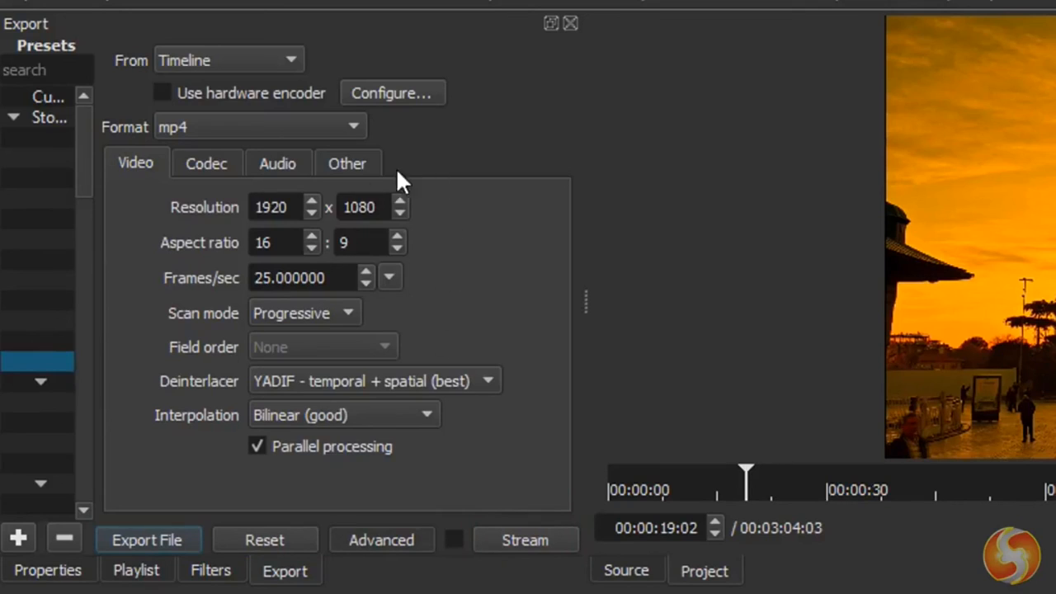
{"action": "left_click", "coordinate": [316, 231]}
{"action": "left_click_drag", "start_coordinate": [281, 213], "coordinate": [233, 213]}
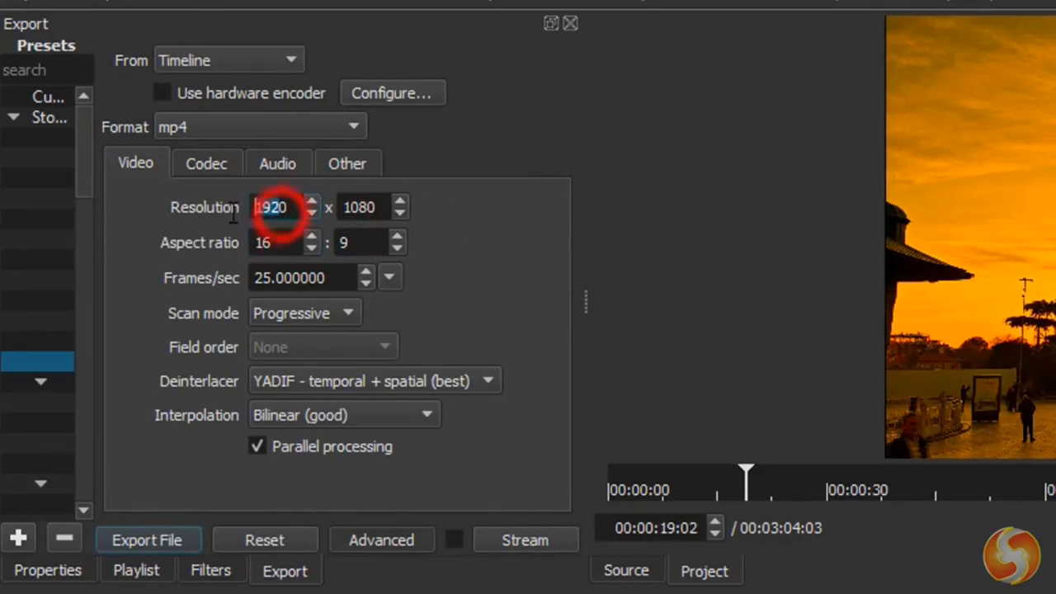
{"action": "left_click", "coordinate": [205, 164]}
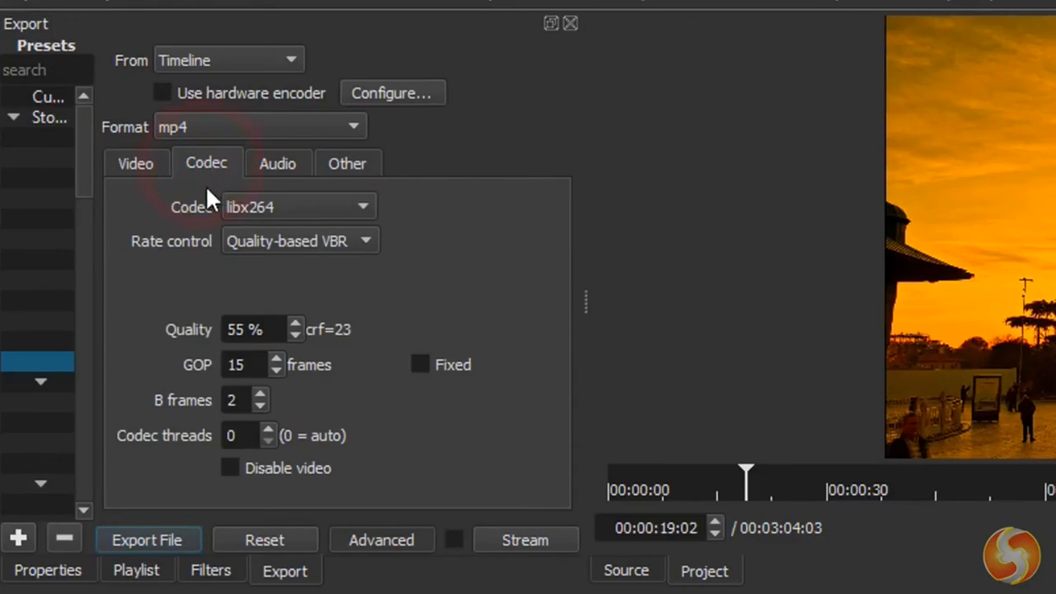
{"action": "left_click", "coordinate": [283, 162]}
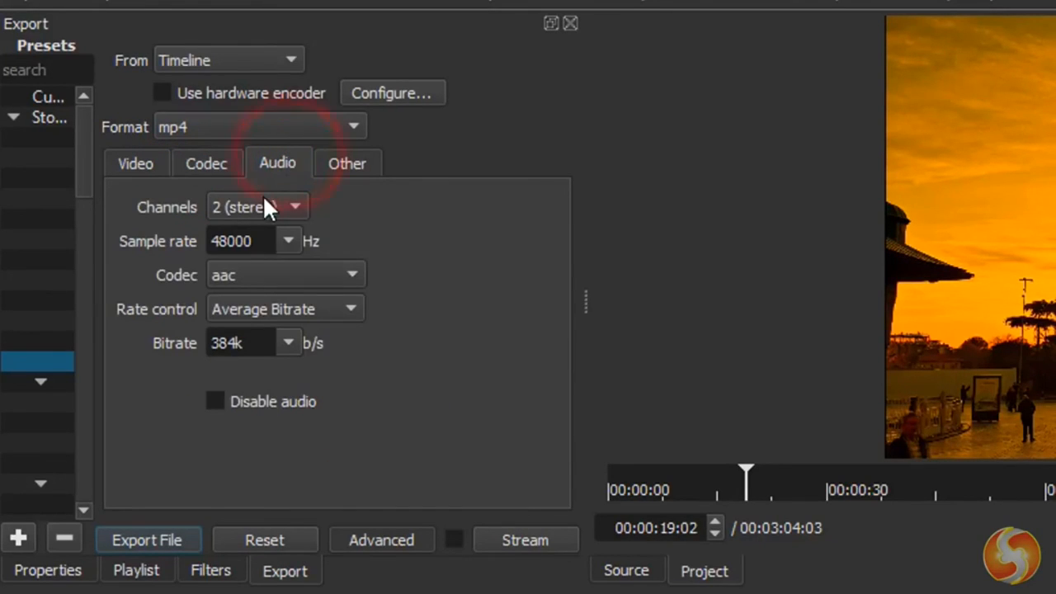
{"action": "double_click", "coordinate": [248, 241]}
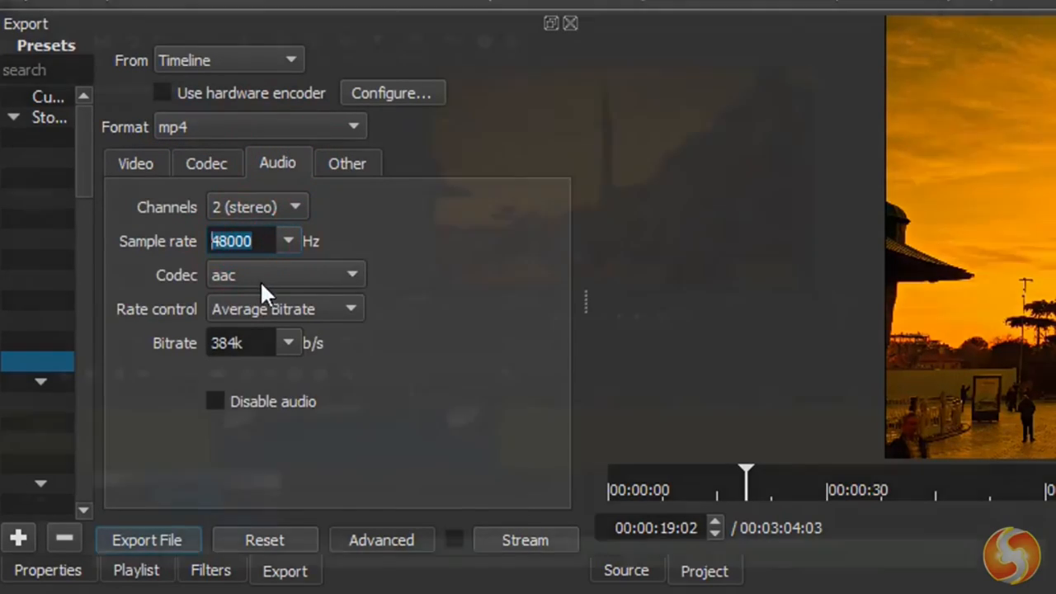